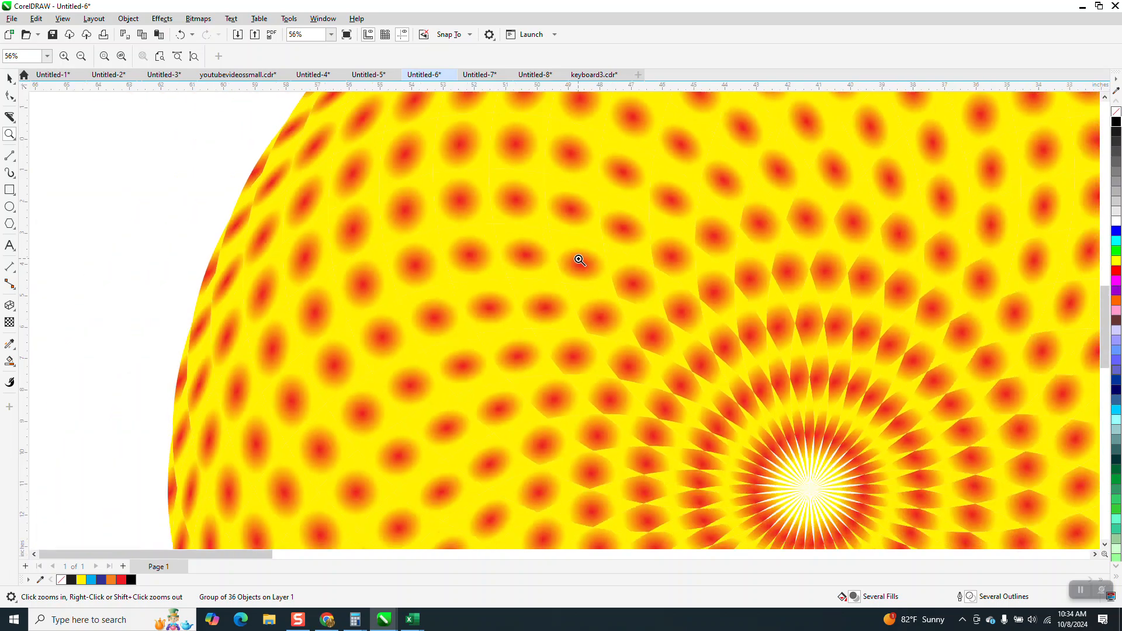
- Duplicate the red overlapping-circle pattern and nudge the copy to the right of the colored mandala
scroll(545, 247, down, 2)
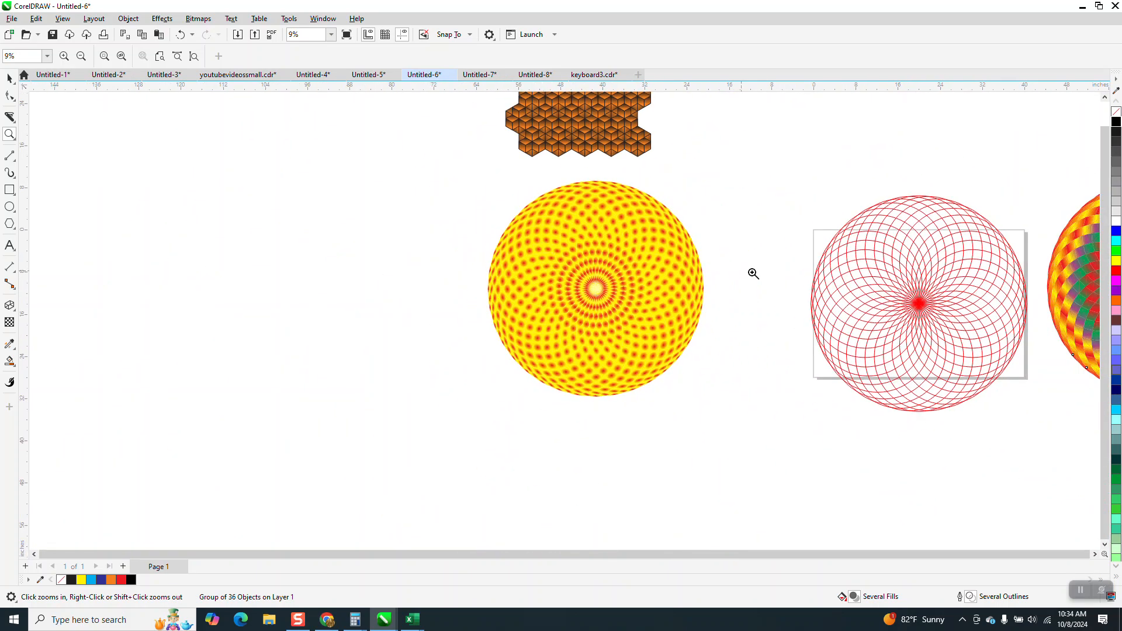
scroll(965, 304, down, 3)
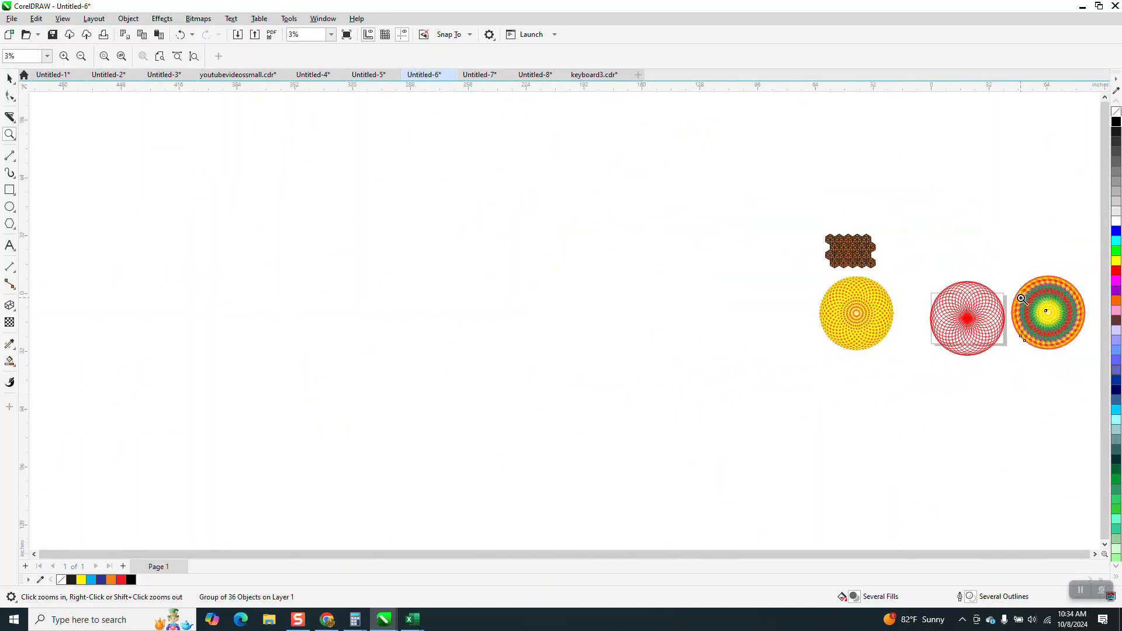
drag(1015, 270, 1092, 369)
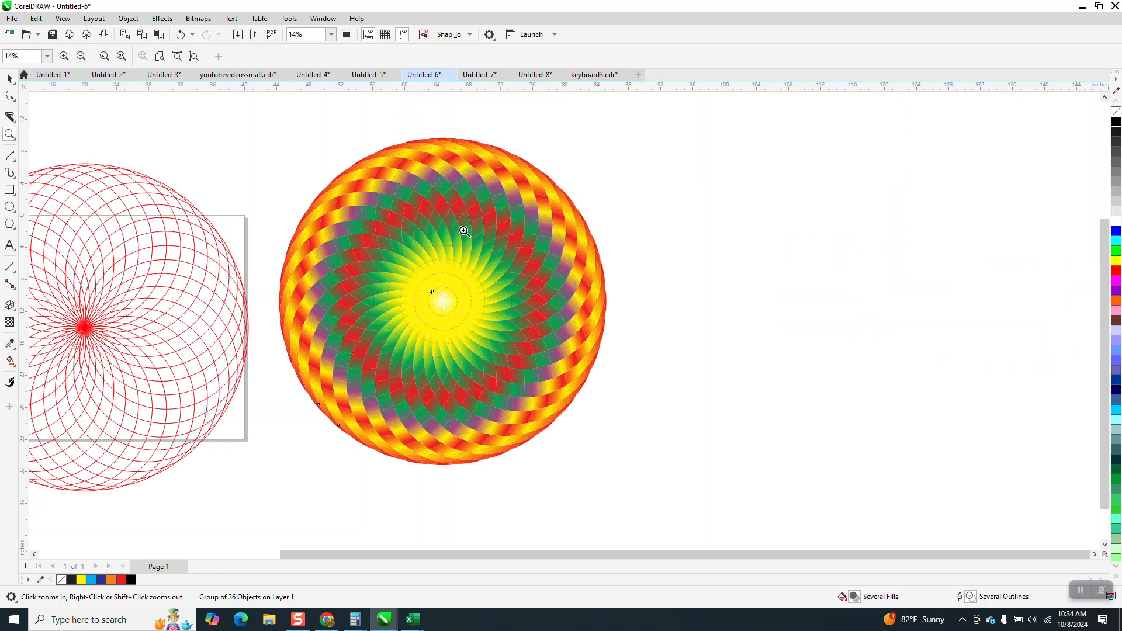
scroll(517, 253, down, 1)
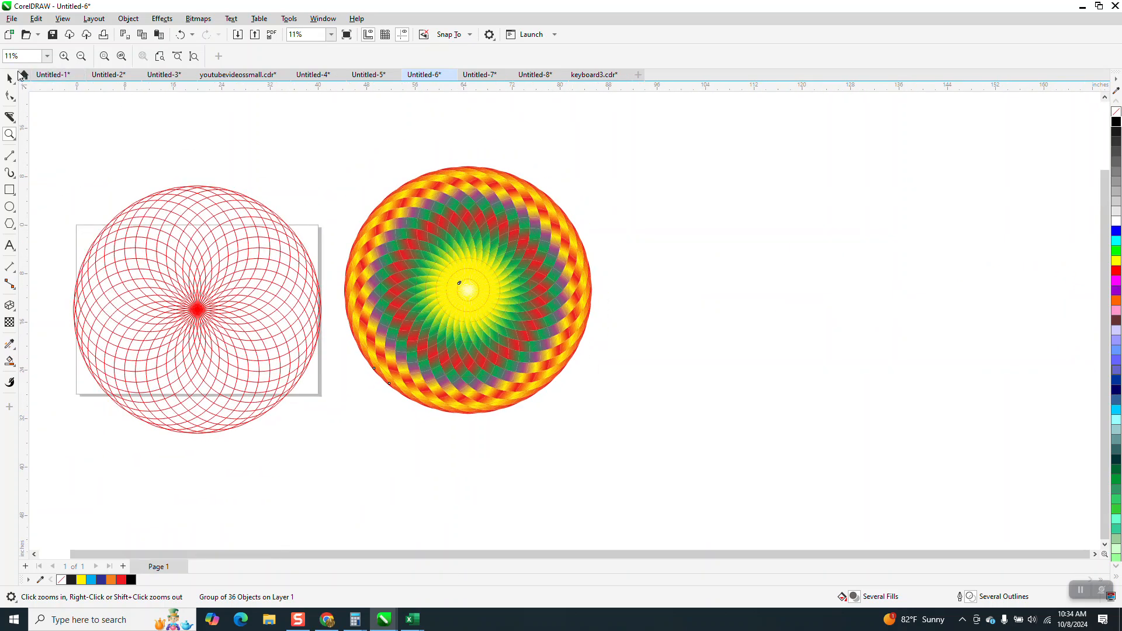
key(space)
click(173, 194)
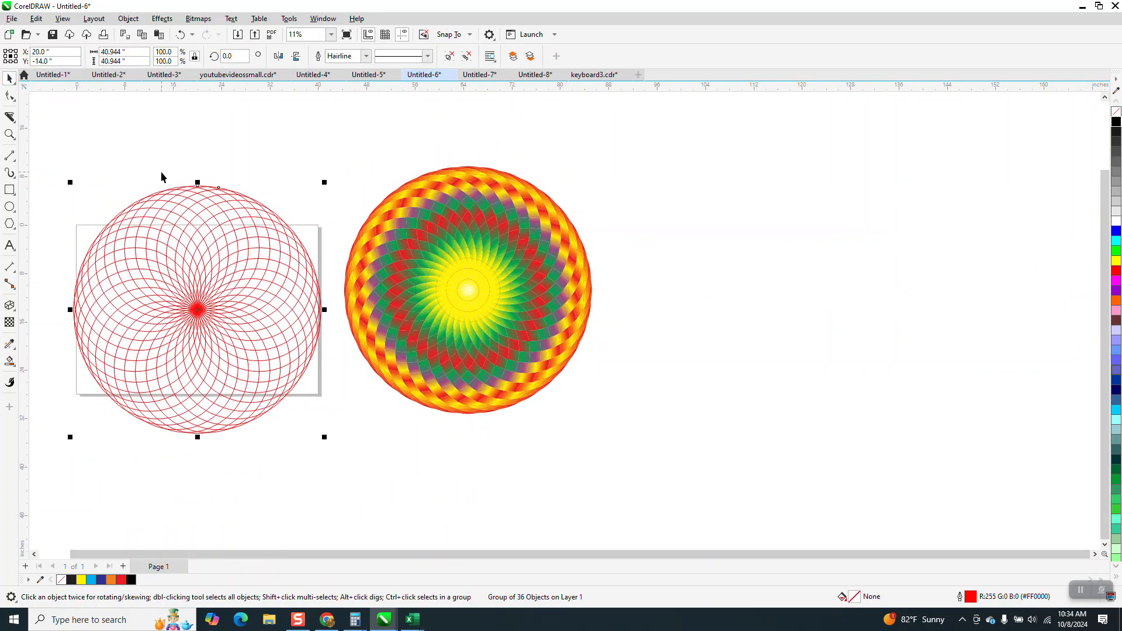
key(KP_Add)
key(Right)
key(Right)
key(Right)
key(Right)
key(Right)
key(Right)
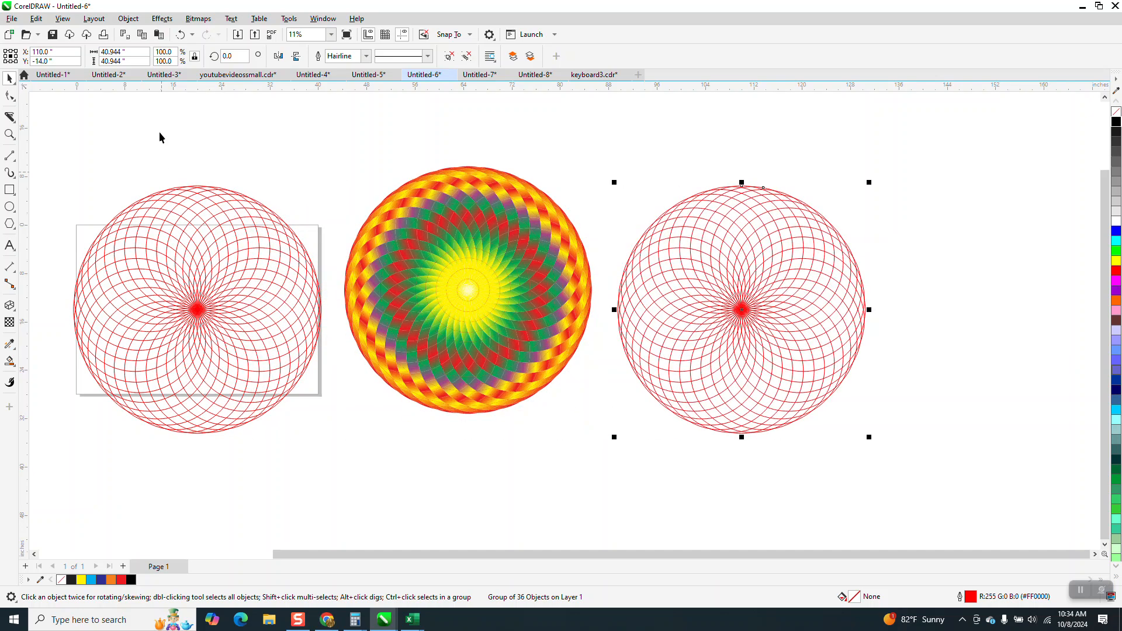
click(9, 135)
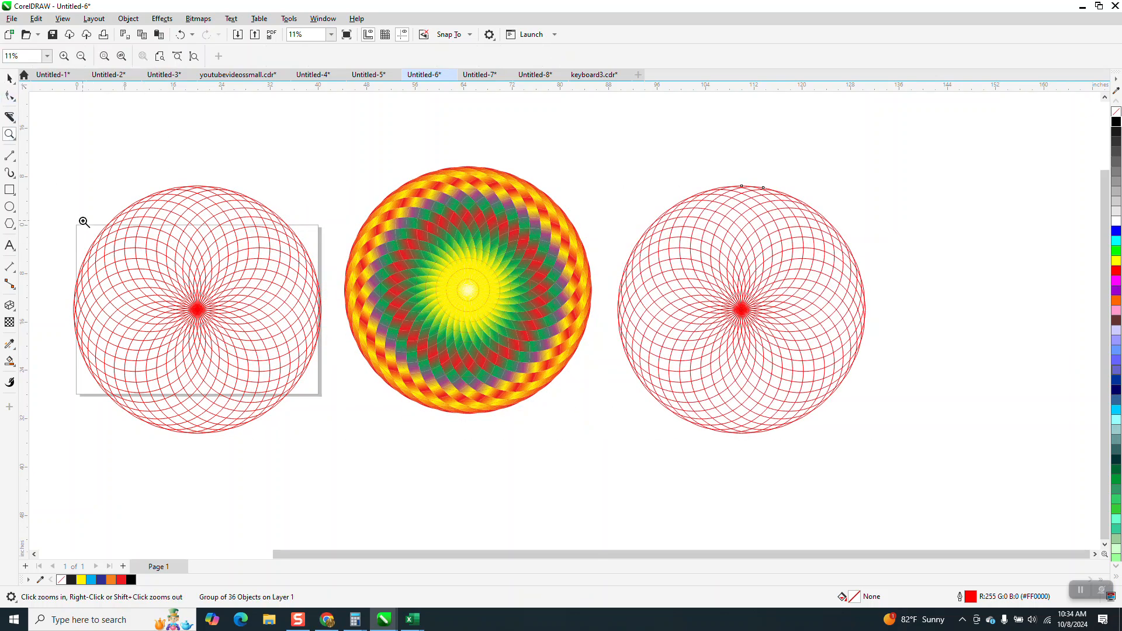
drag(84, 222, 400, 470)
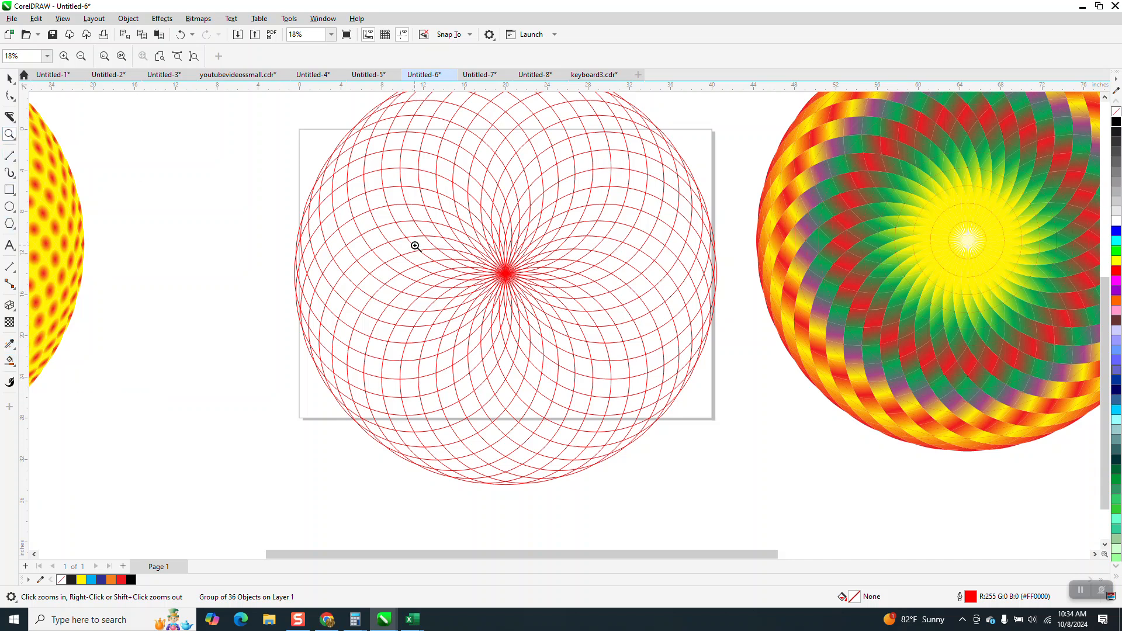
drag(260, 170, 593, 333)
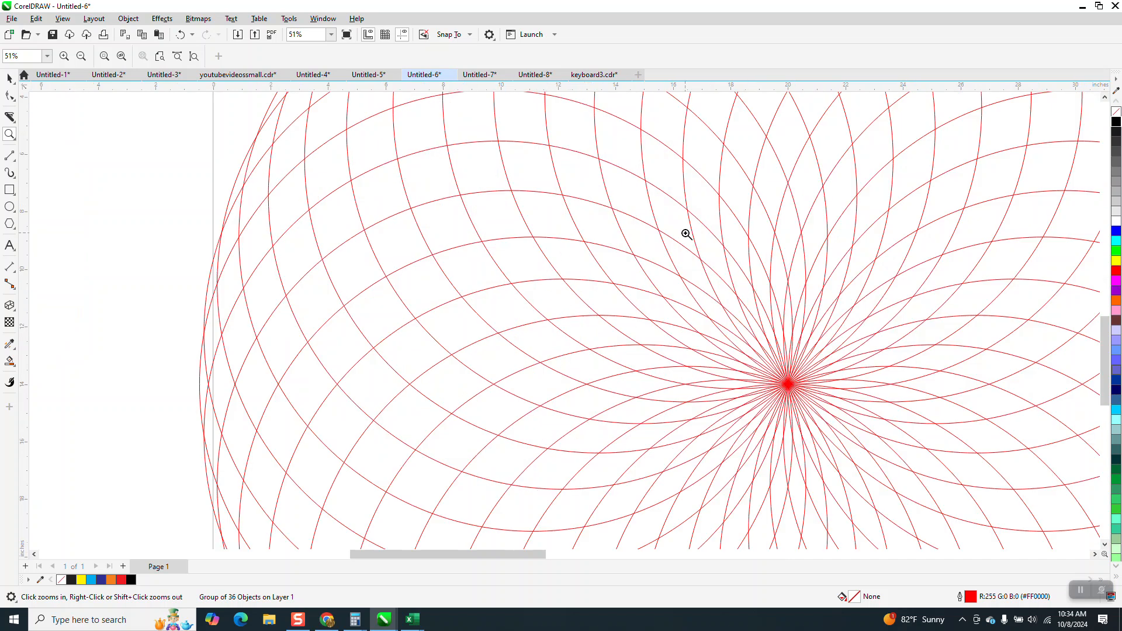
click(12, 363)
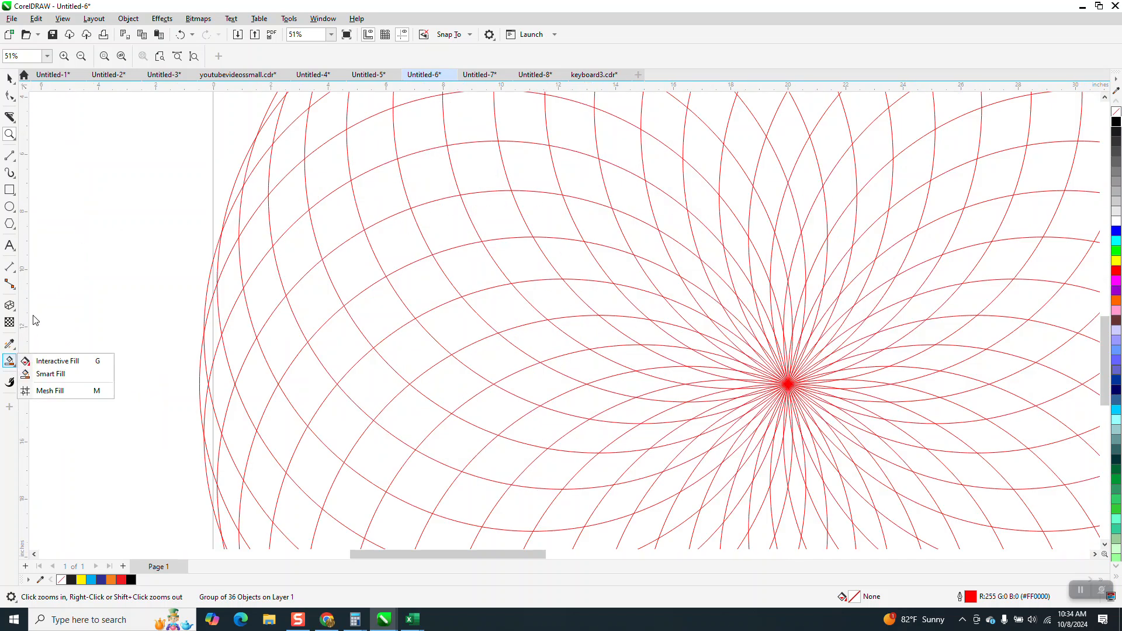
click(46, 374)
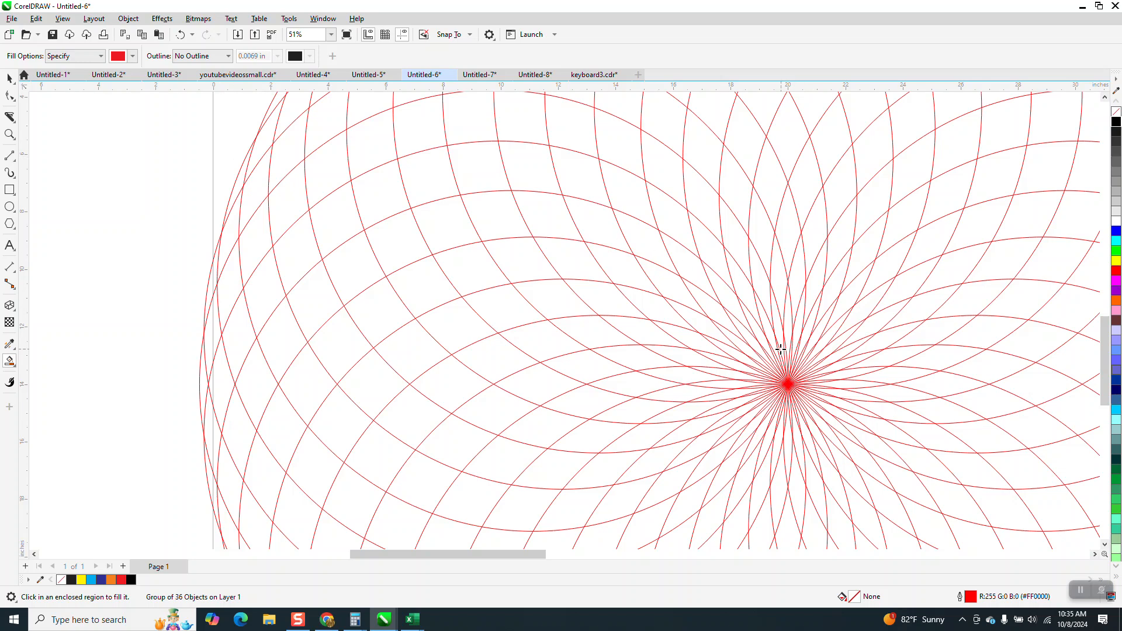
click(10, 79)
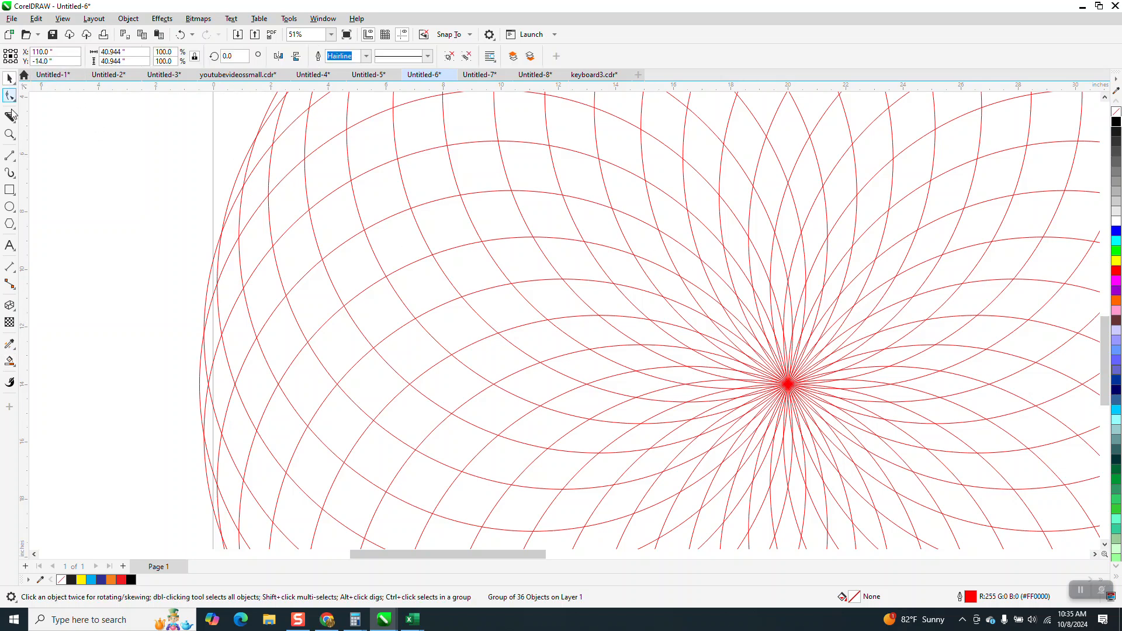
- Draw 2-point lines between intersections across five cells of one spiral band in the circle pattern
click(14, 160)
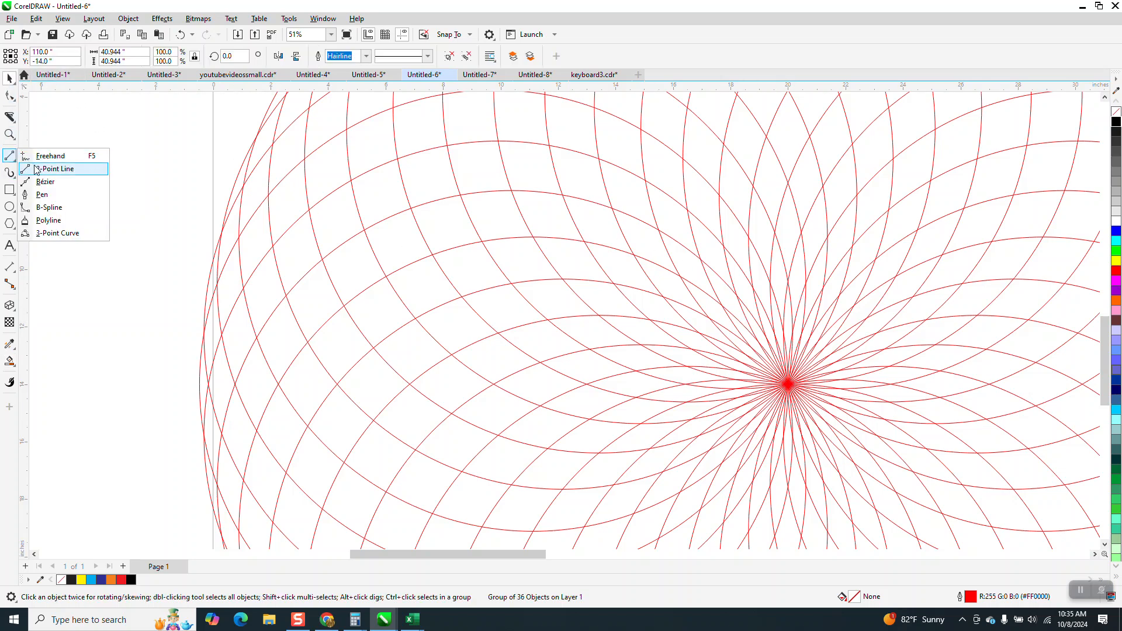
click(36, 169)
key(z)
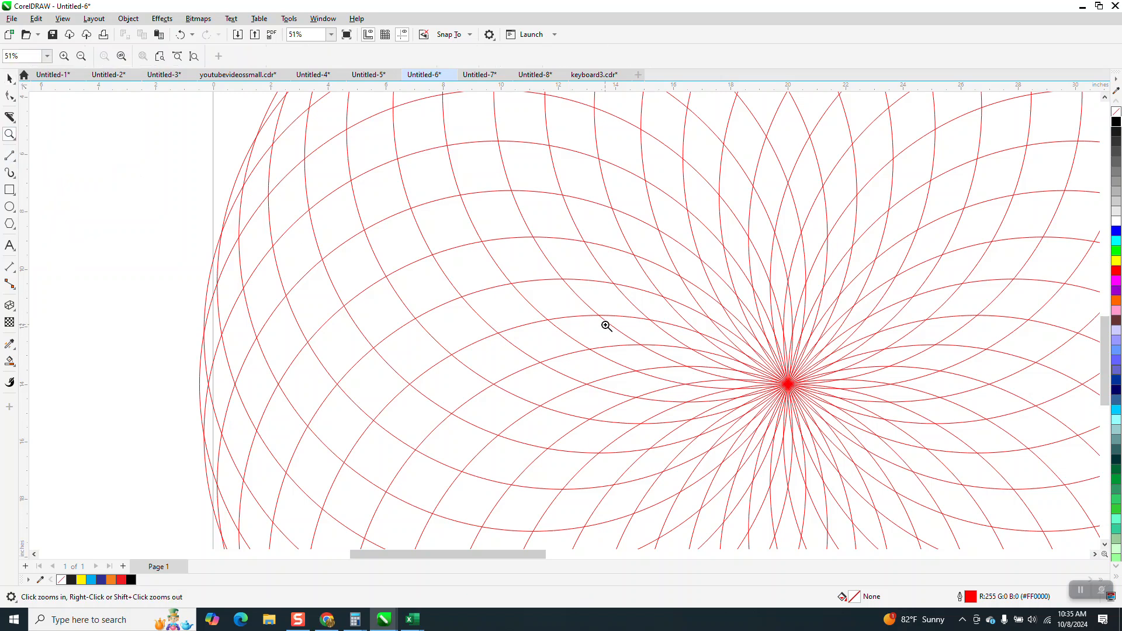
click(802, 472)
click(9, 155)
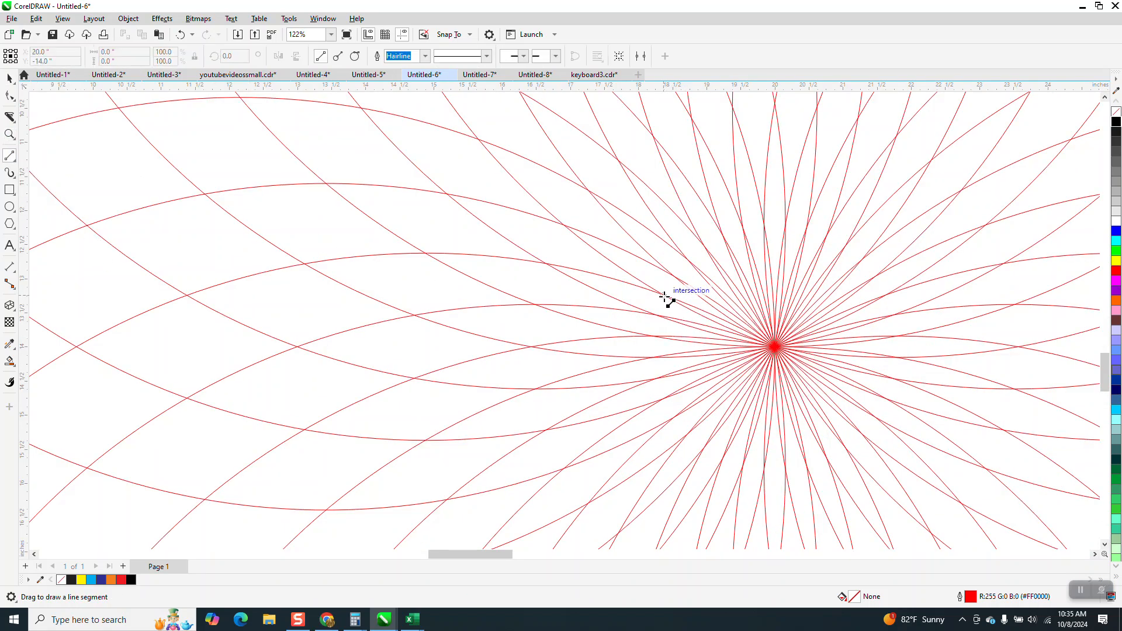
drag(668, 290, 673, 277)
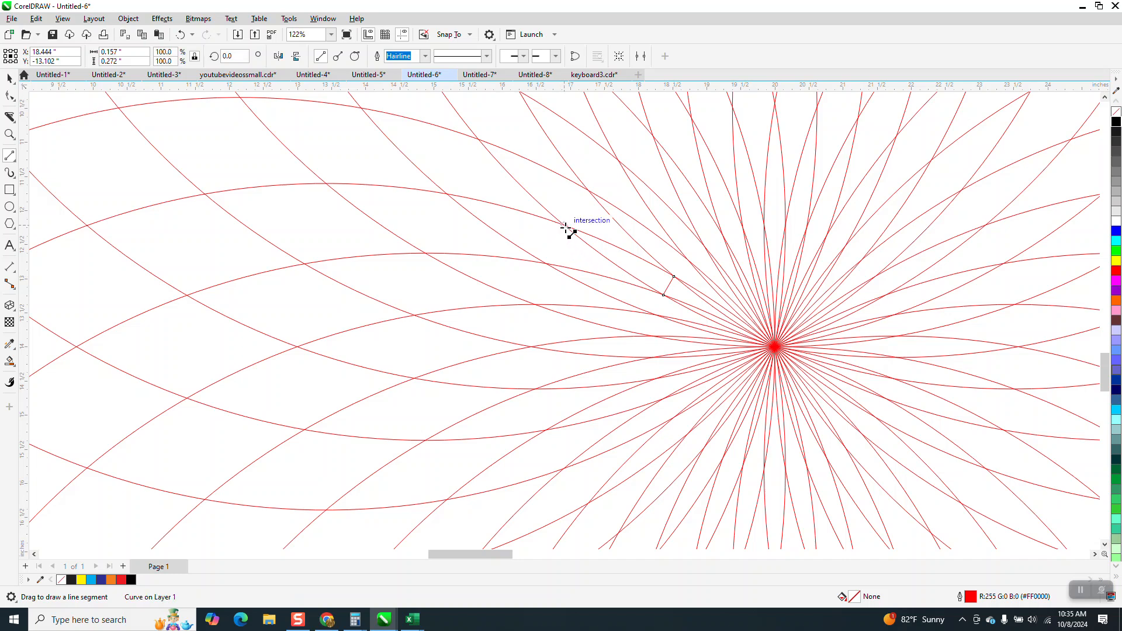
drag(563, 230, 548, 264)
drag(447, 193, 425, 253)
drag(326, 184, 305, 264)
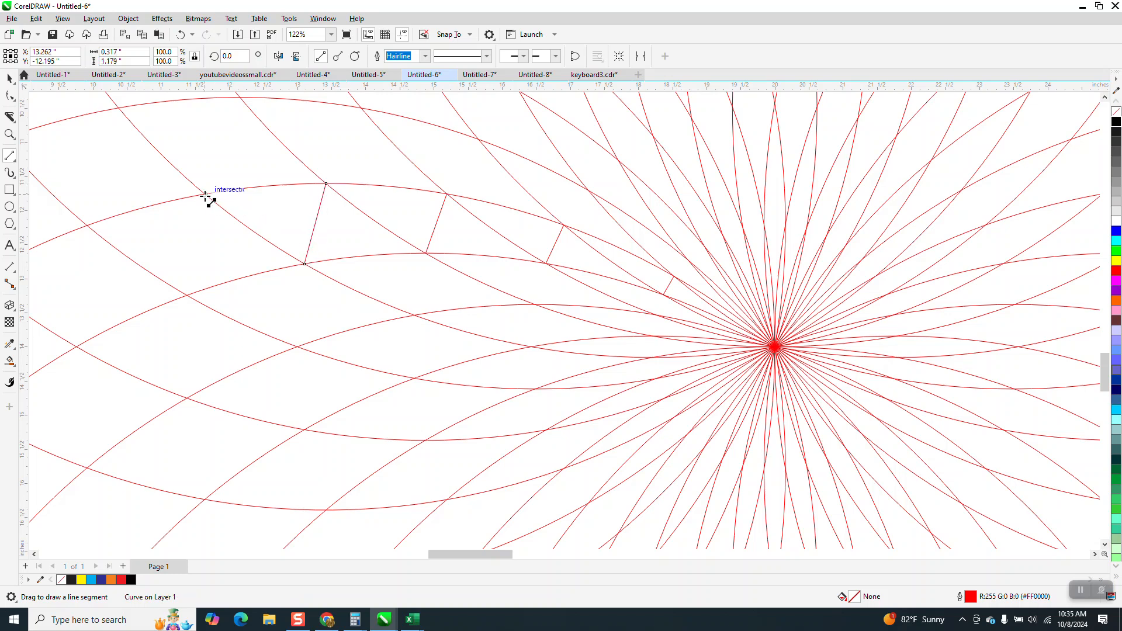
drag(204, 194, 188, 295)
- Continue the band with two more dividing lines toward the pattern's outer edge
scroll(364, 256, down, 2)
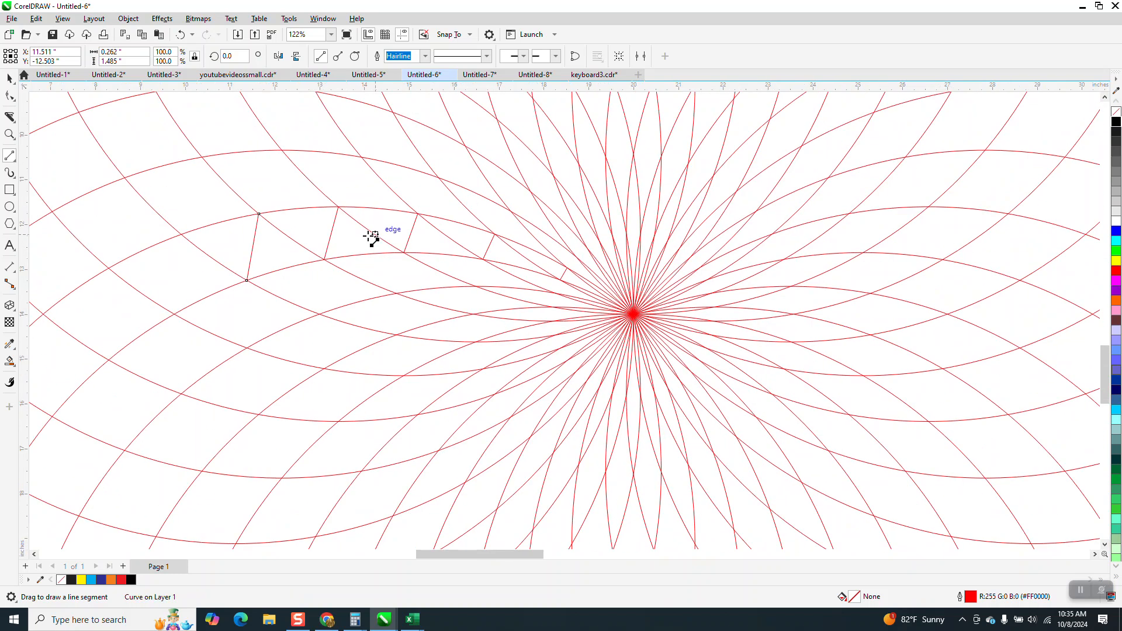
drag(181, 234, 175, 315)
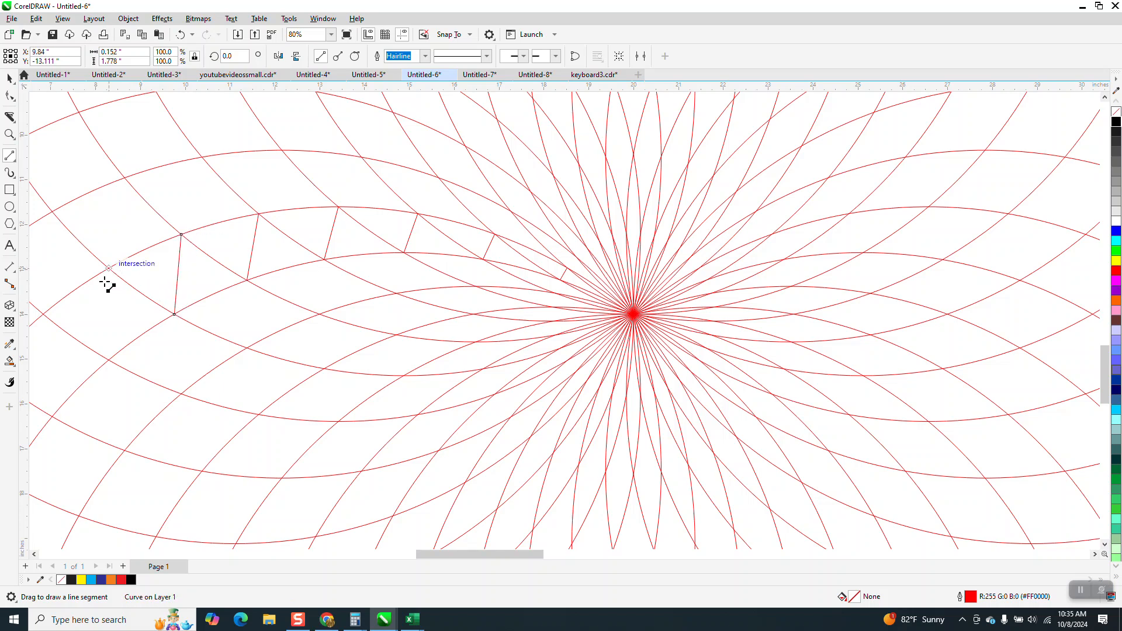
drag(108, 268, 111, 389)
scroll(221, 341, down, 2)
scroll(280, 317, down, 2)
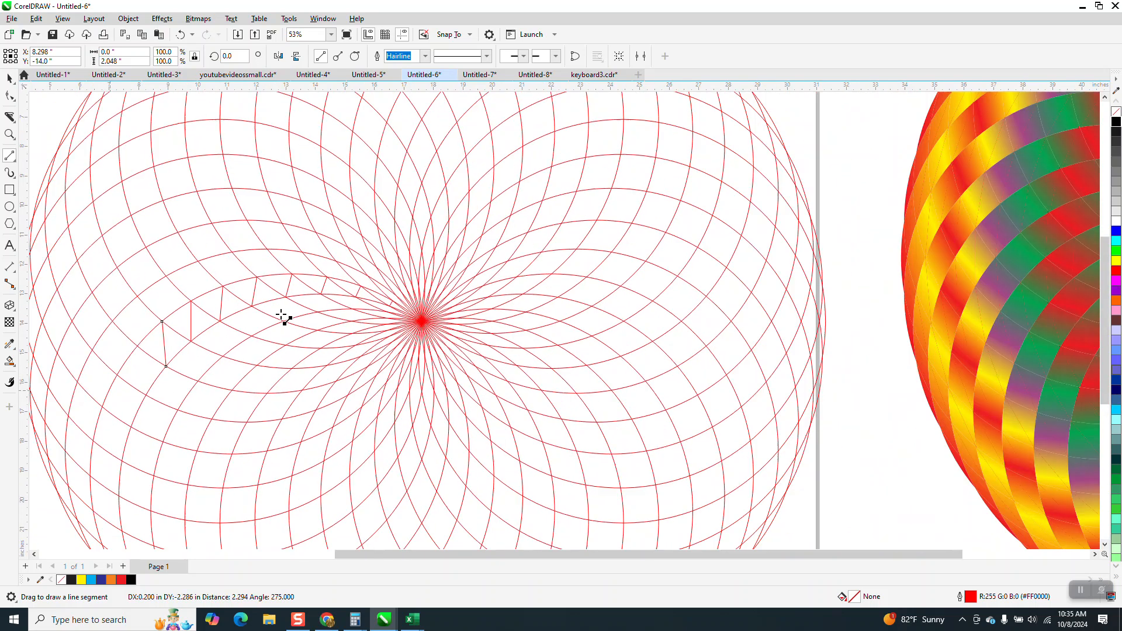
- Add four more dividing lines following the band down the pattern's left side
key(z)
drag(74, 304, 320, 445)
click(10, 155)
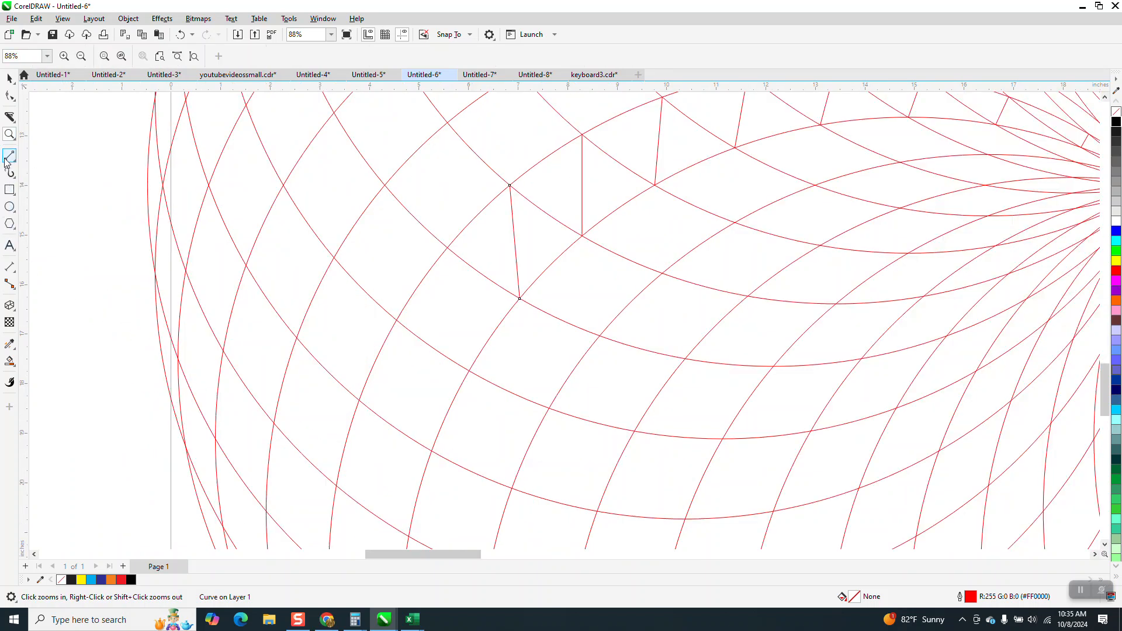
drag(447, 247, 470, 371)
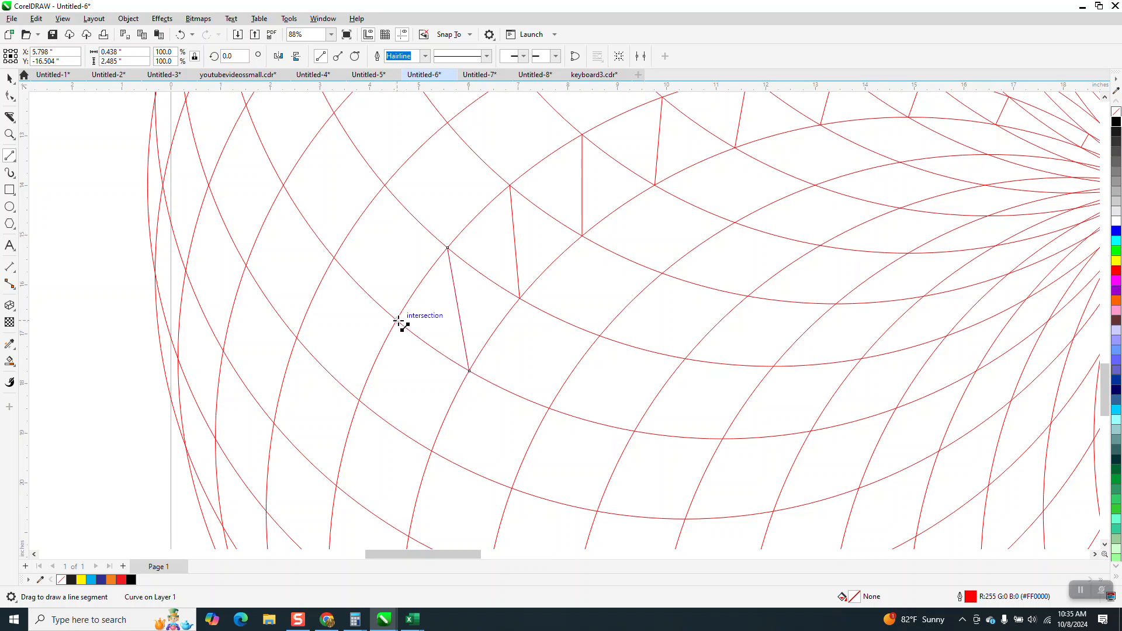
mouse_move(397, 320)
mouse_down()
mouse_move(400, 384)
mouse_move(432, 450)
mouse_up()
drag(359, 401, 408, 536)
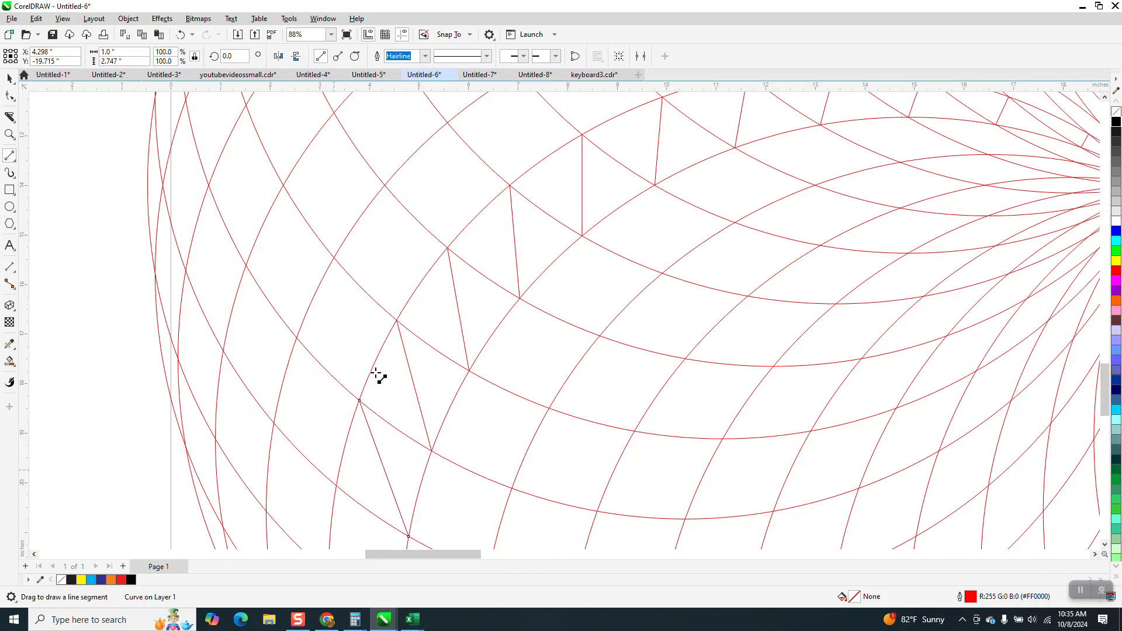
scroll(375, 367, down, 2)
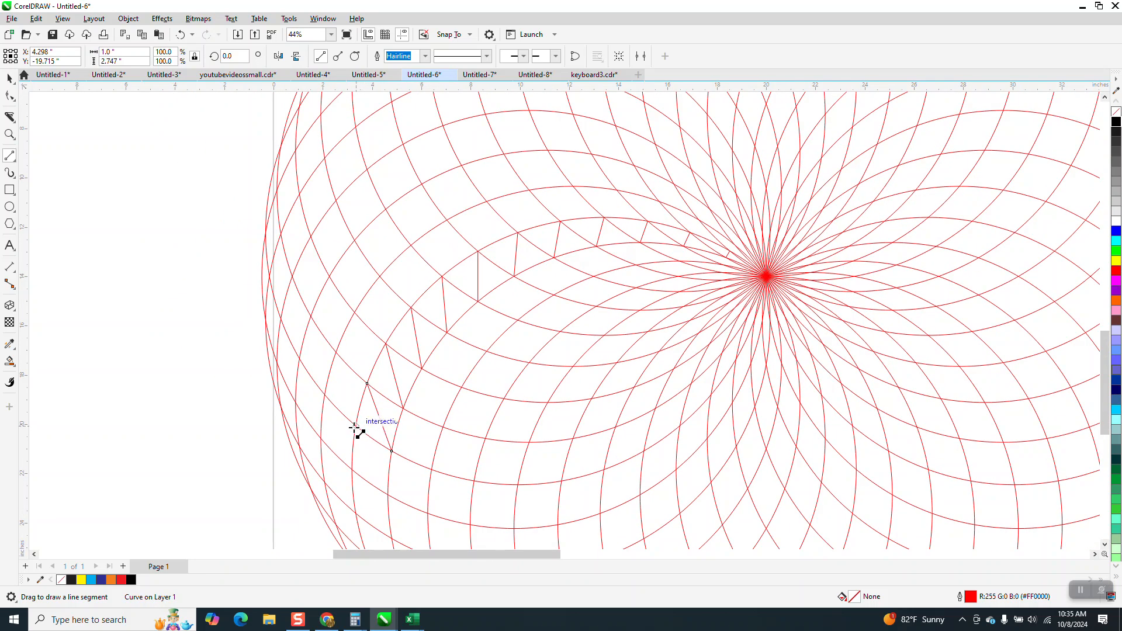
drag(356, 427, 388, 493)
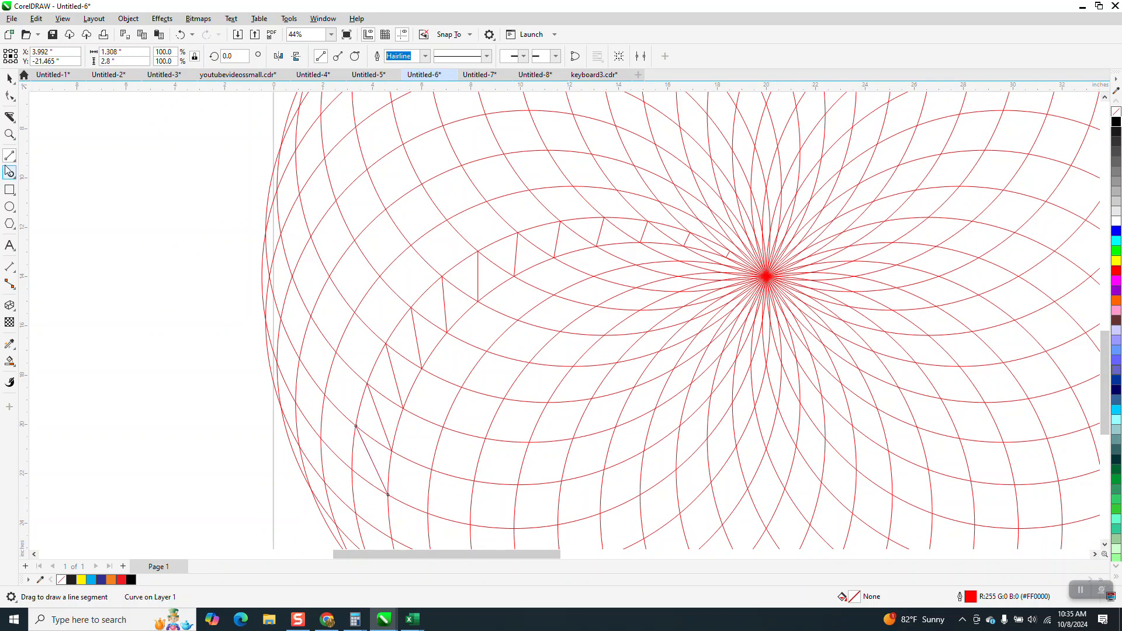
- Extend the dividing lines along the band to the pattern's bottom edge
click(9, 135)
scroll(282, 348, down, 1)
scroll(282, 347, down, 1)
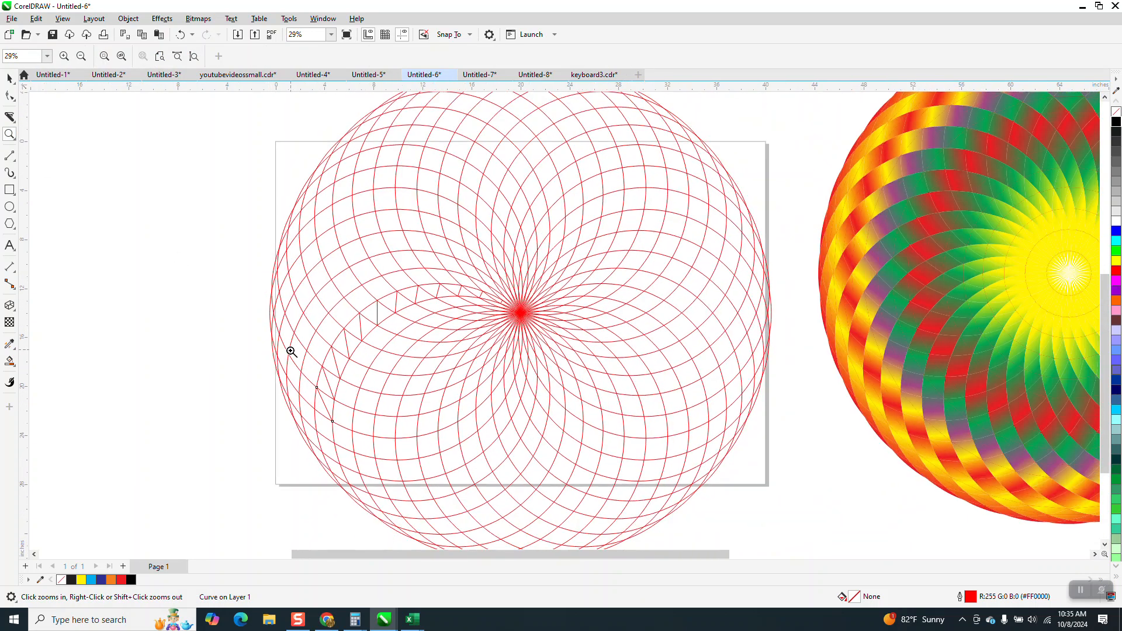
drag(308, 438, 422, 497)
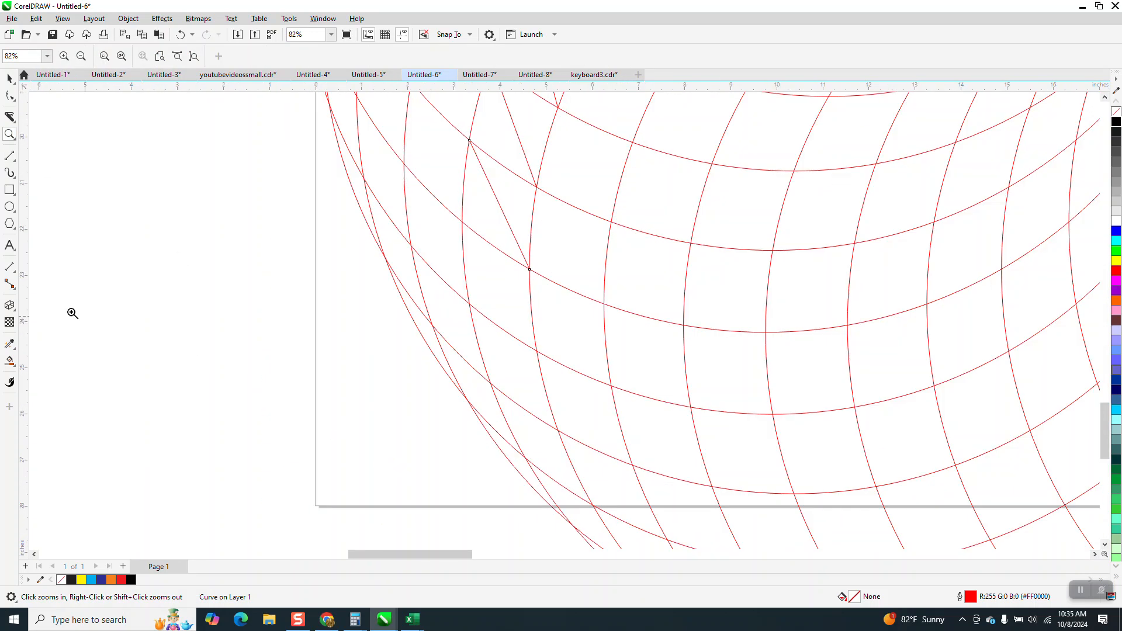
click(10, 156)
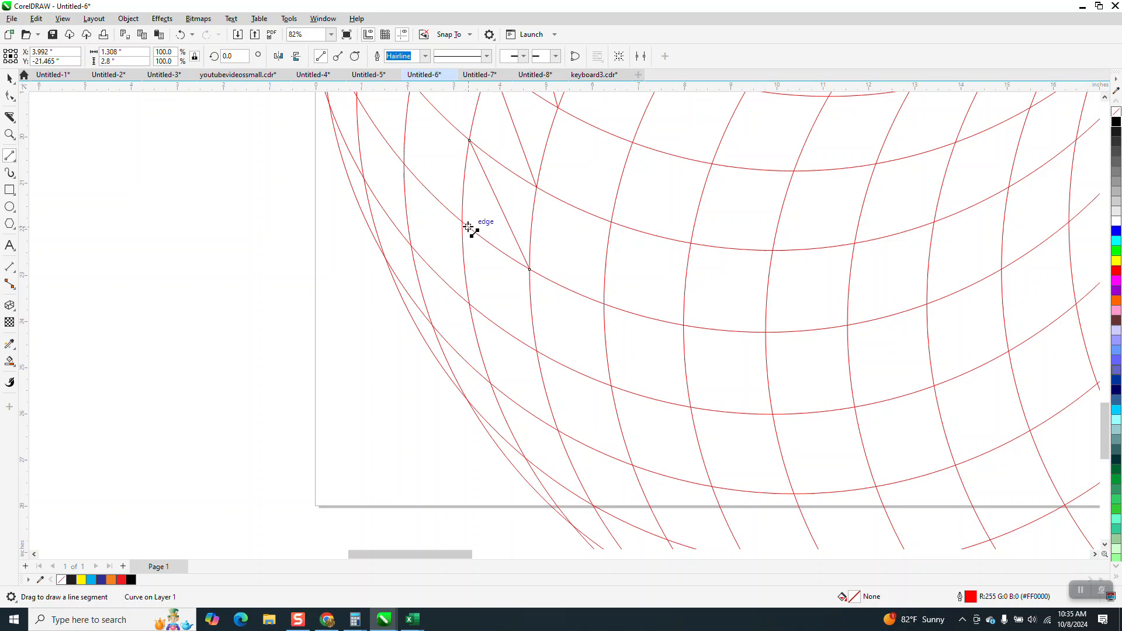
drag(462, 223, 536, 351)
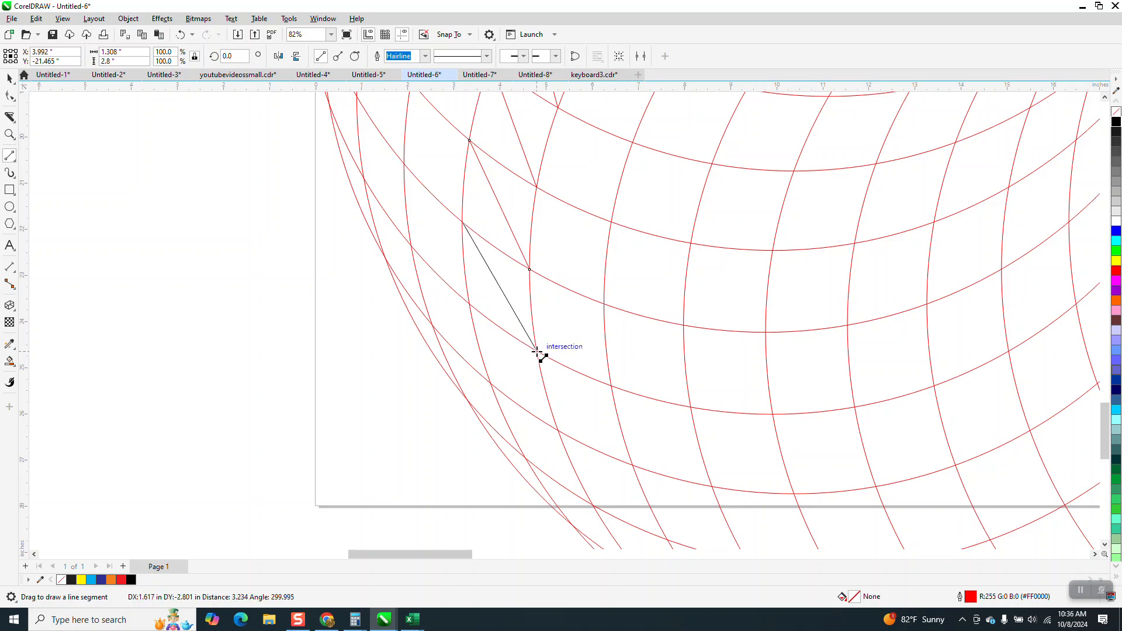
drag(529, 405, 469, 304)
drag(590, 502, 491, 383)
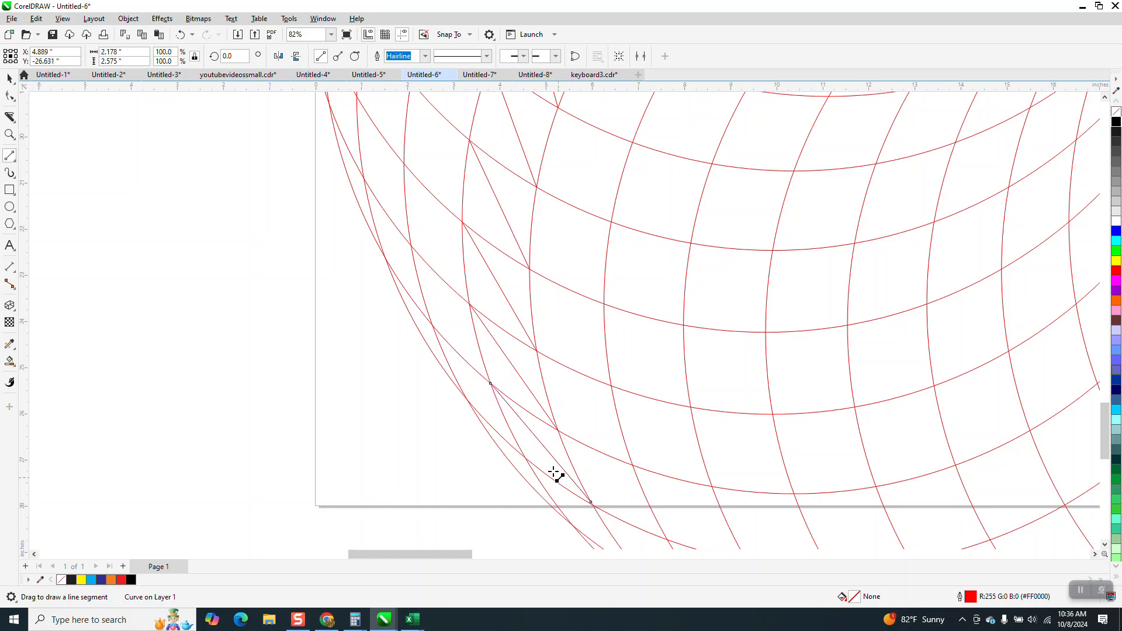
scroll(555, 475, down, 2)
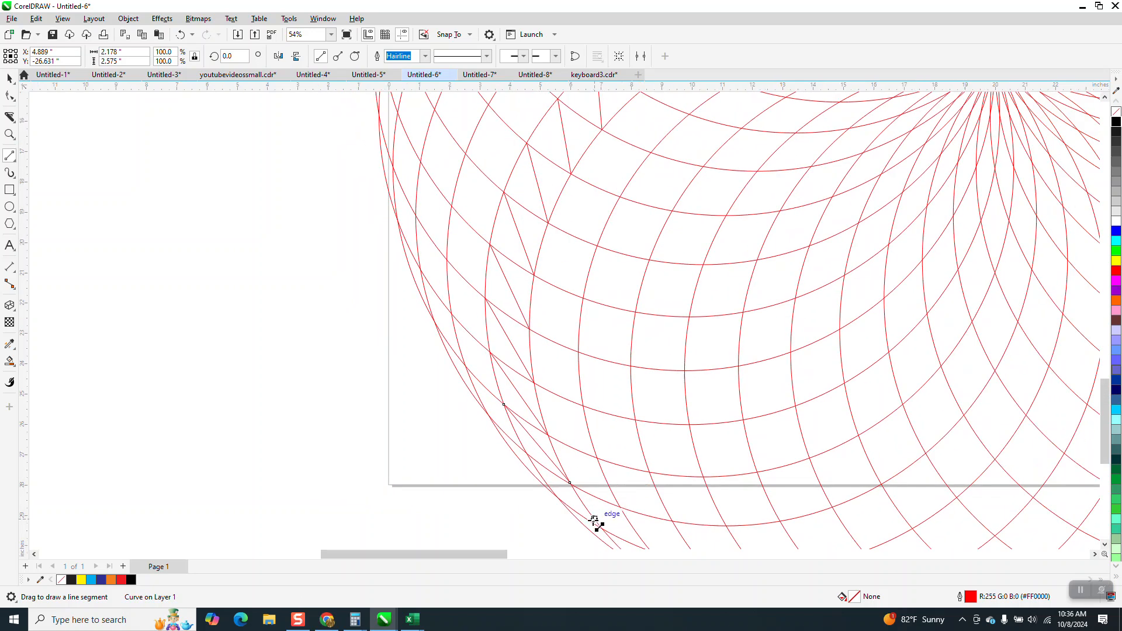
drag(594, 521, 526, 454)
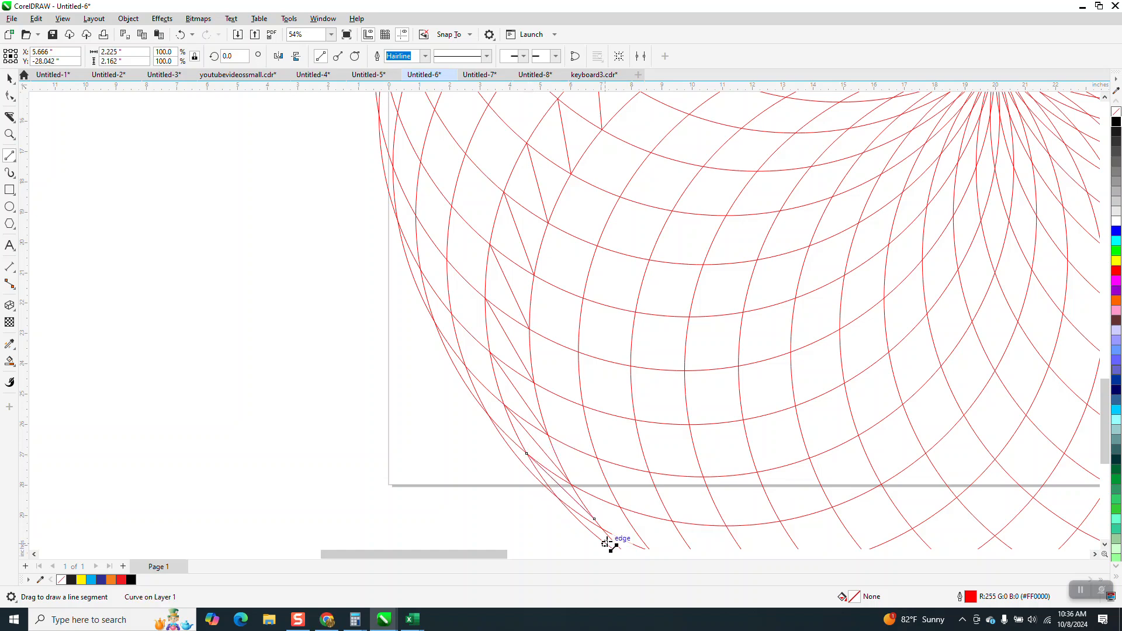
- Smart Fill alternating cells along the upper part of the spiral band with red
scroll(246, 363, down, 1)
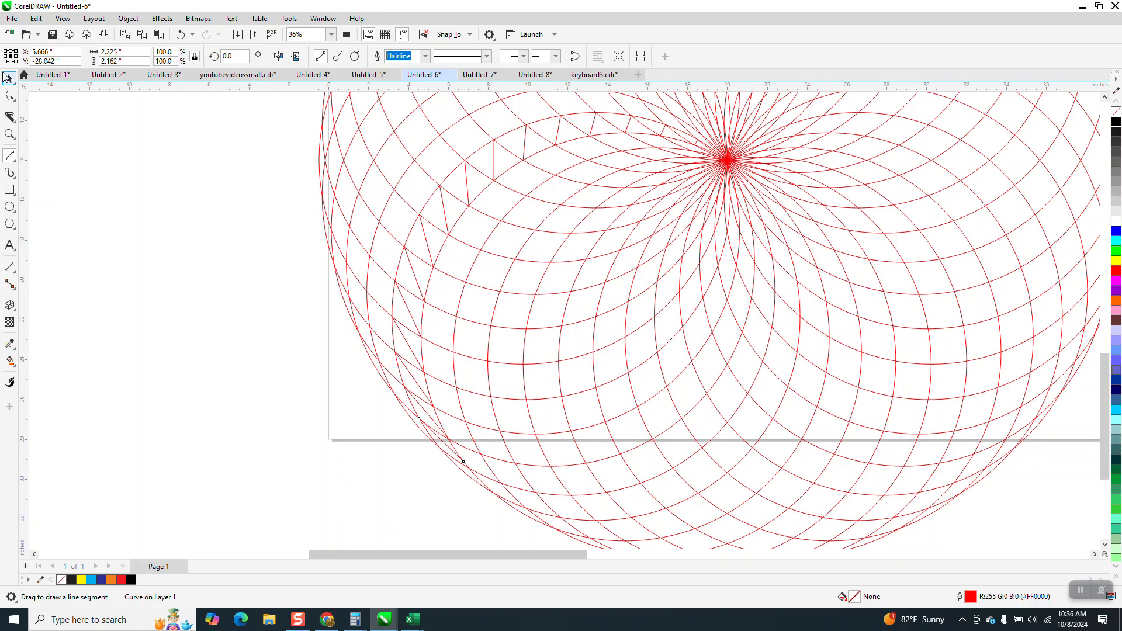
scroll(157, 345, down, 2)
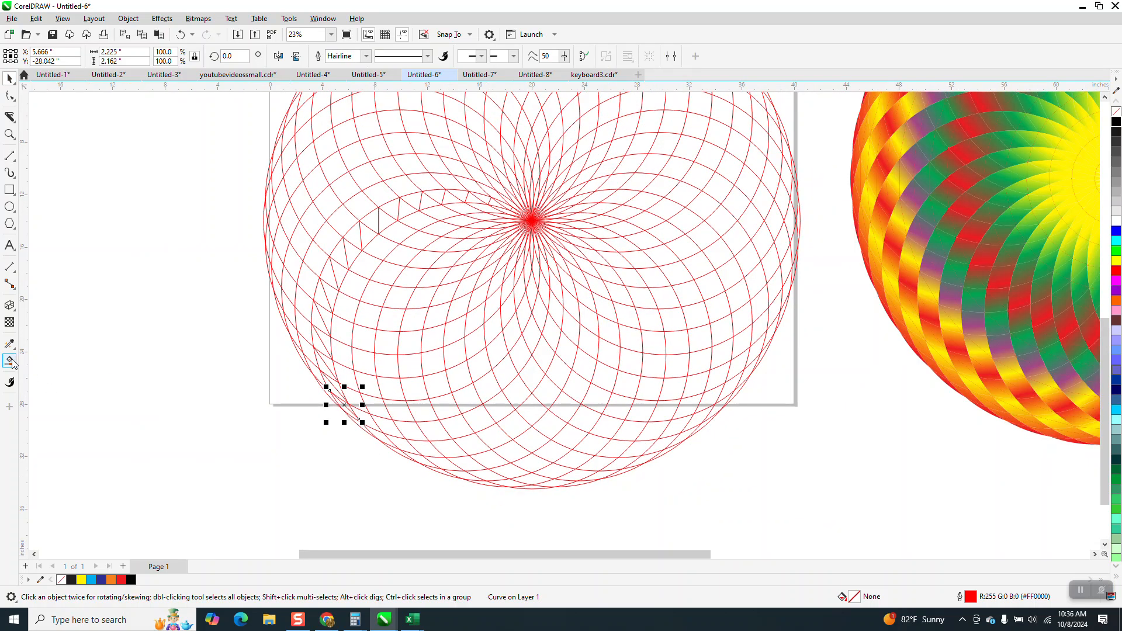
click(9, 361)
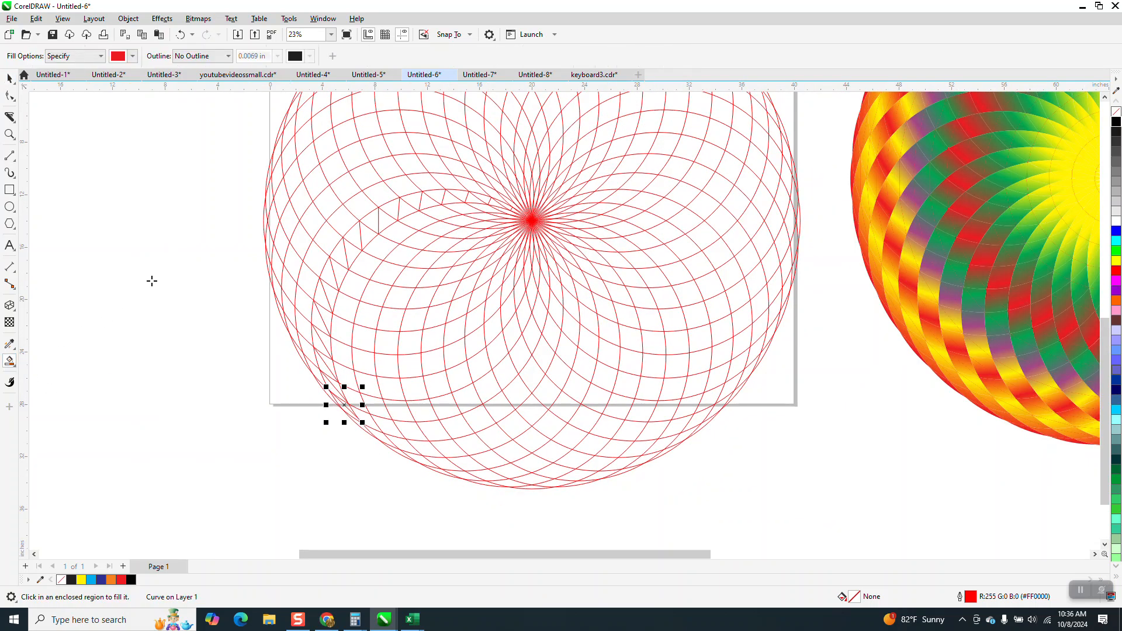
click(9, 134)
drag(246, 164, 629, 360)
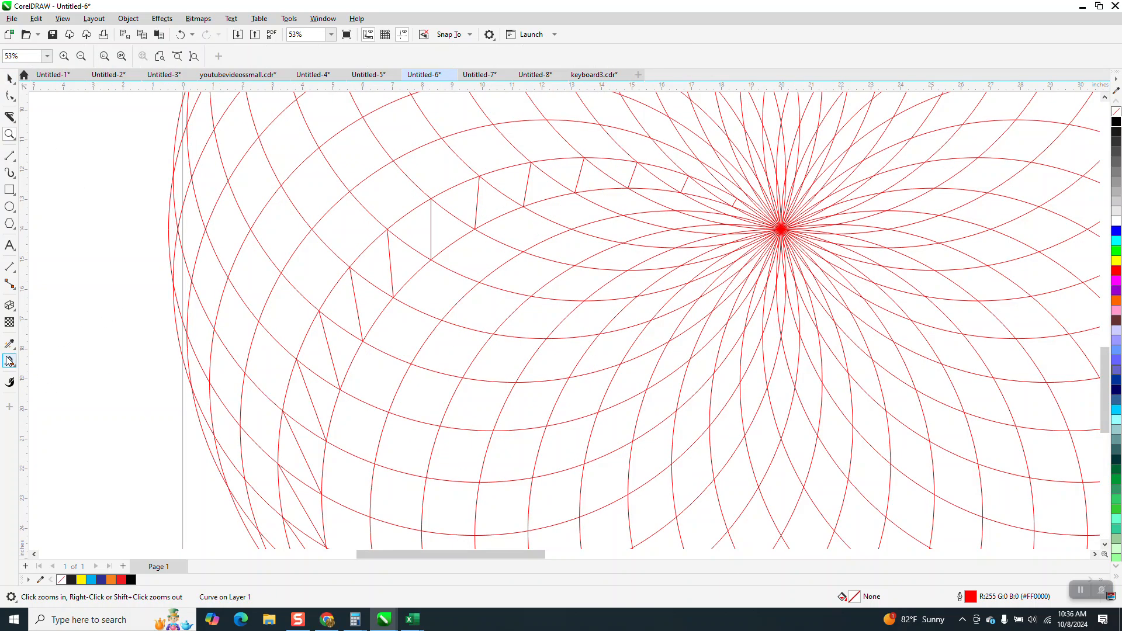
click(10, 361)
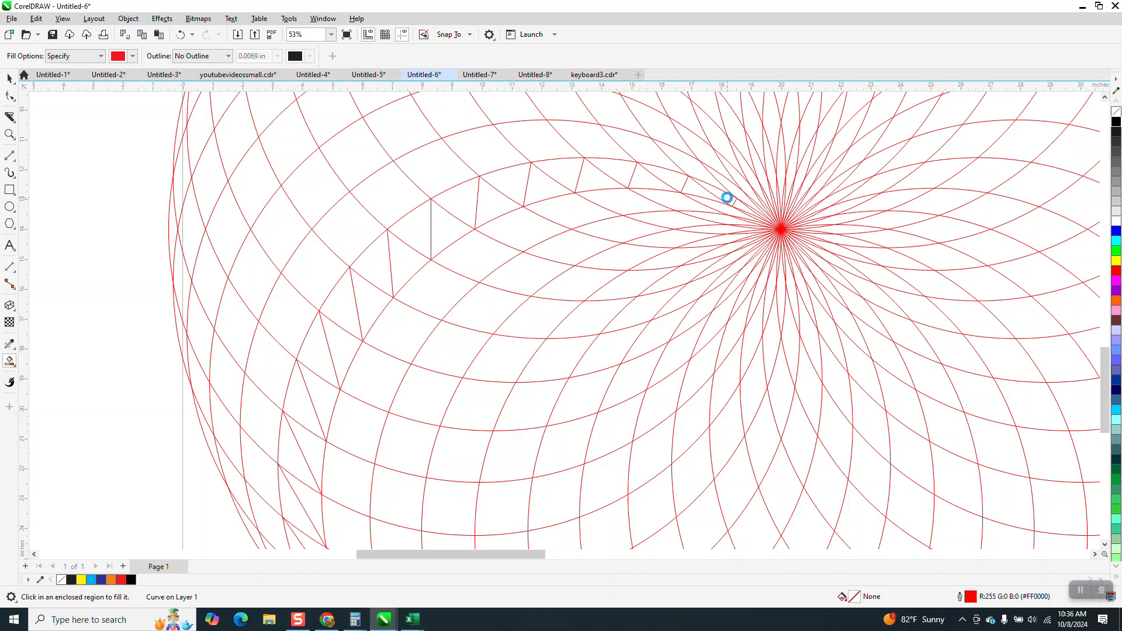
click(626, 173)
click(556, 169)
click(514, 178)
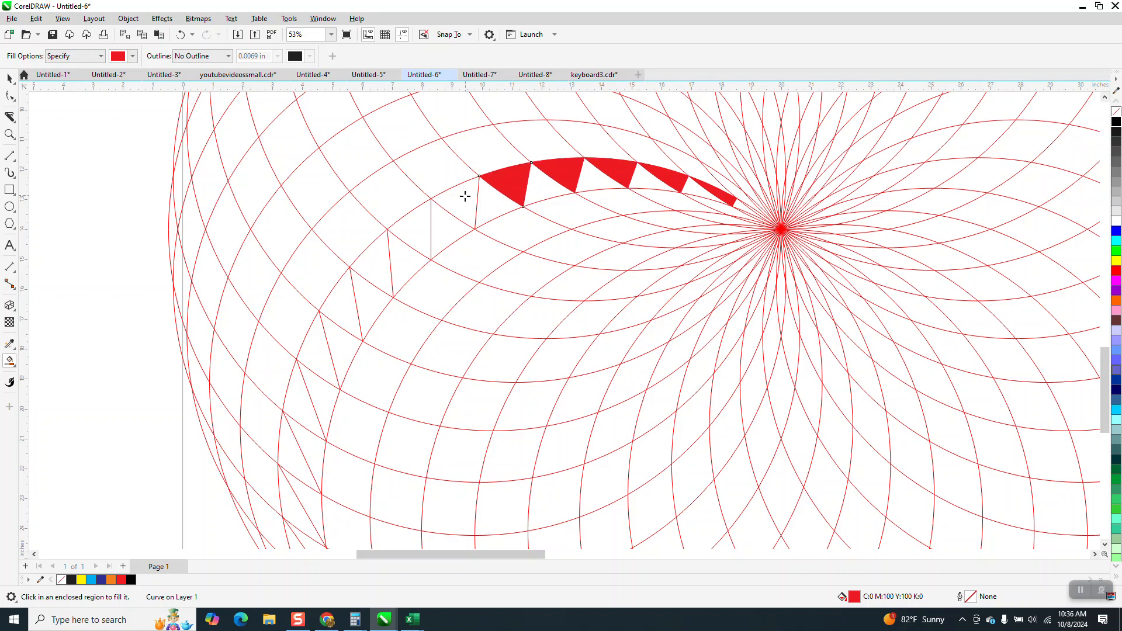
click(466, 196)
click(424, 231)
click(377, 264)
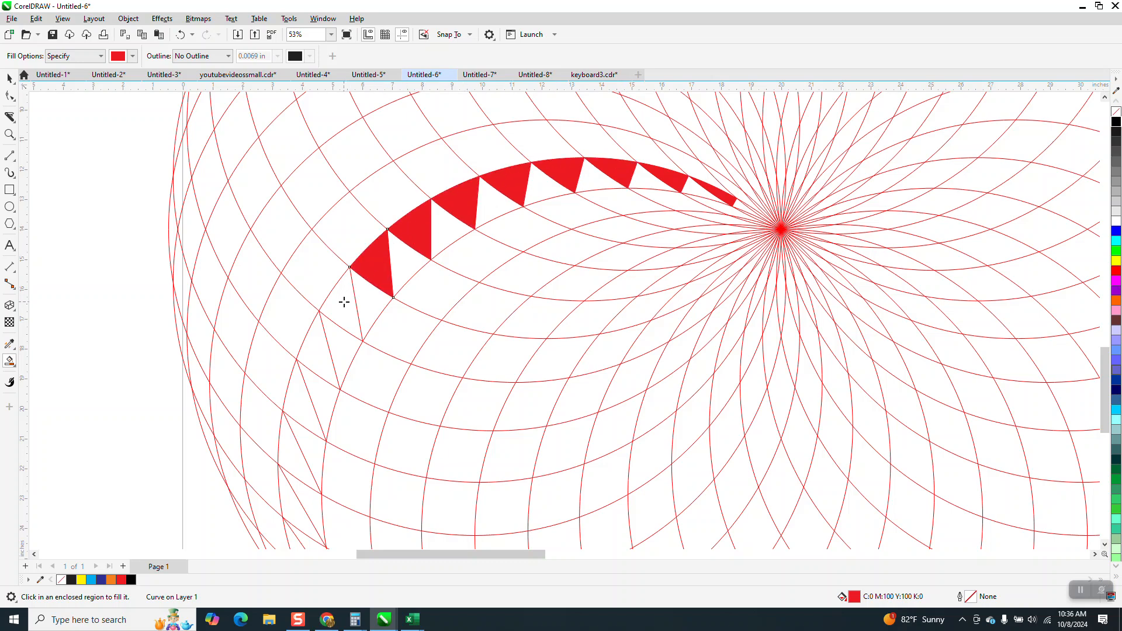
- Continue filling the band's cells down the pattern's left side toward the bottom edge, undoing the last fill
click(342, 305)
click(321, 346)
click(298, 415)
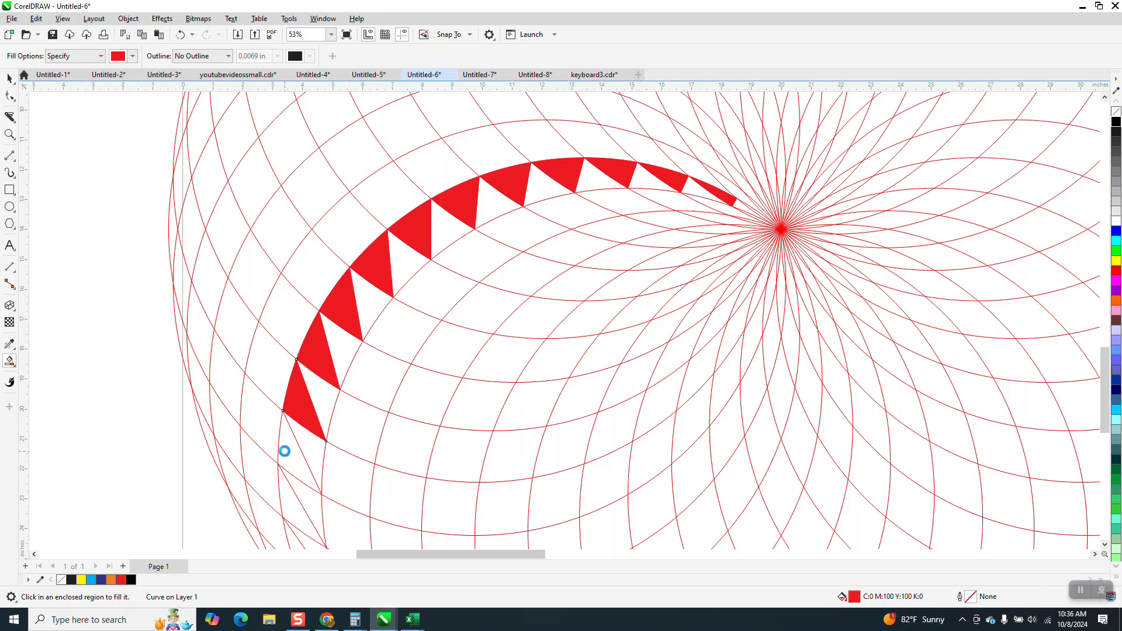
scroll(285, 451, down, 2)
click(294, 438)
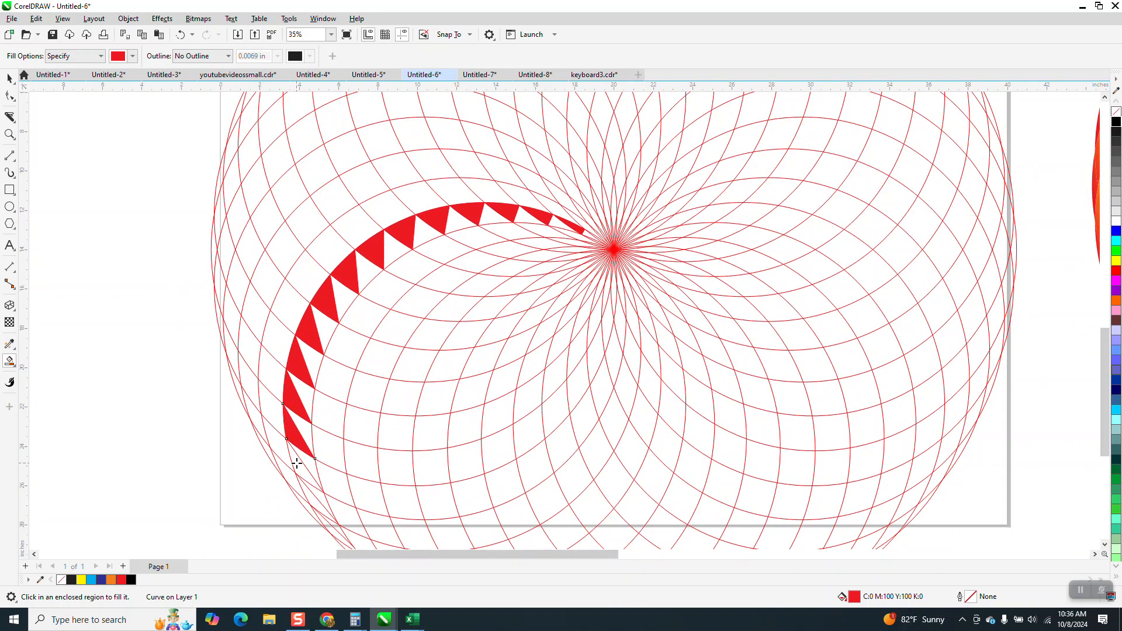
click(304, 476)
click(309, 494)
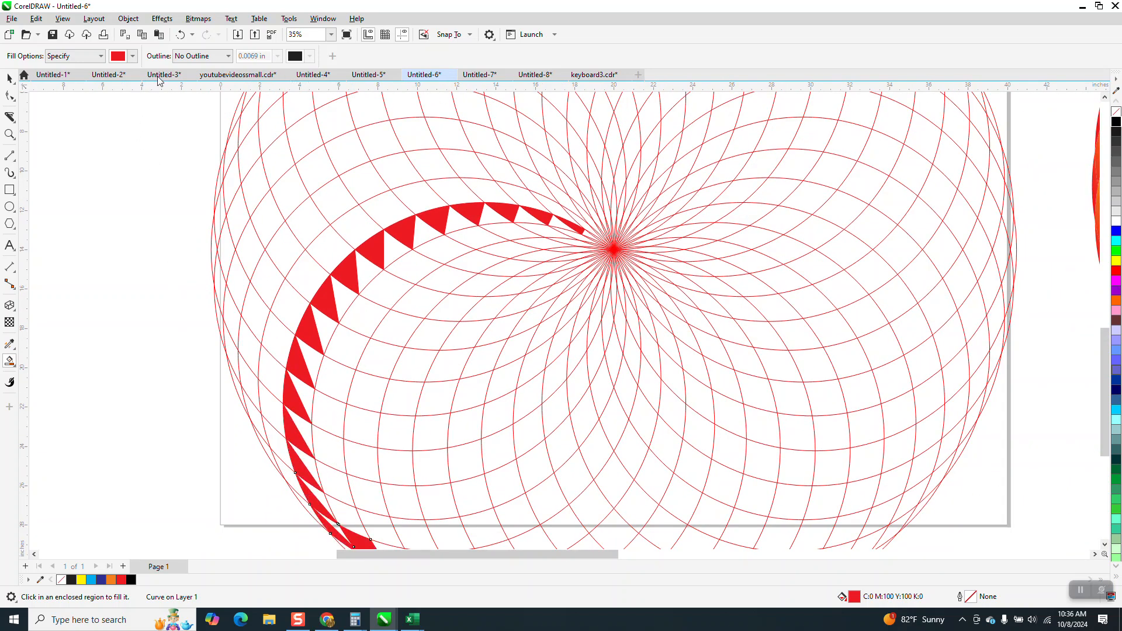
click(180, 34)
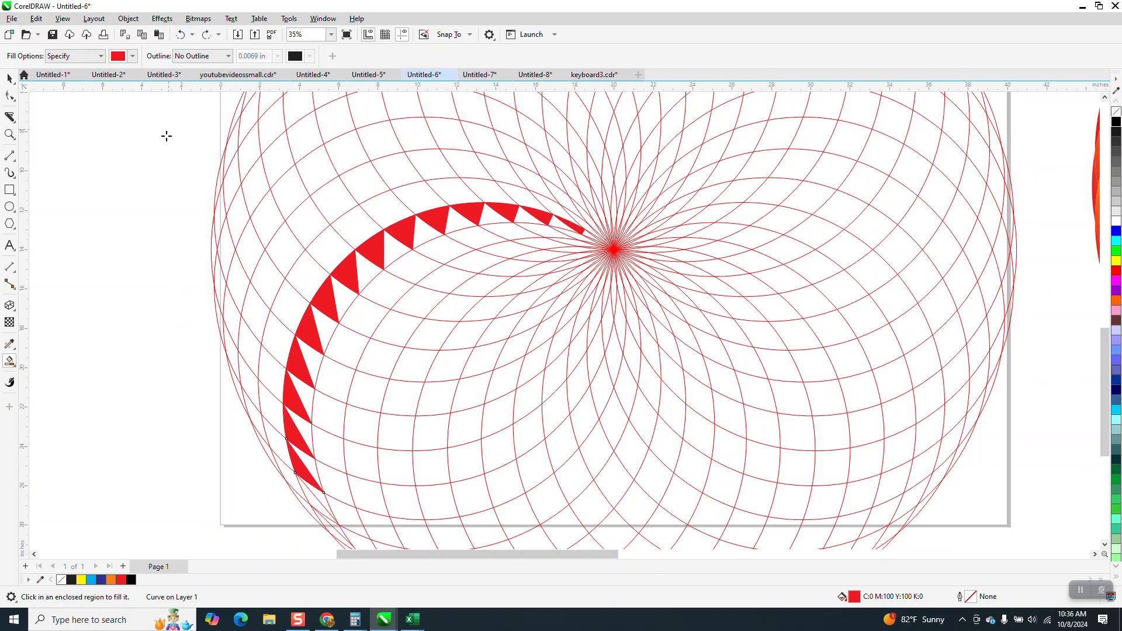
- Try to Smart Fill the next band cell near the pattern's bottom edge
click(9, 134)
right_click(193, 366)
drag(201, 371, 421, 548)
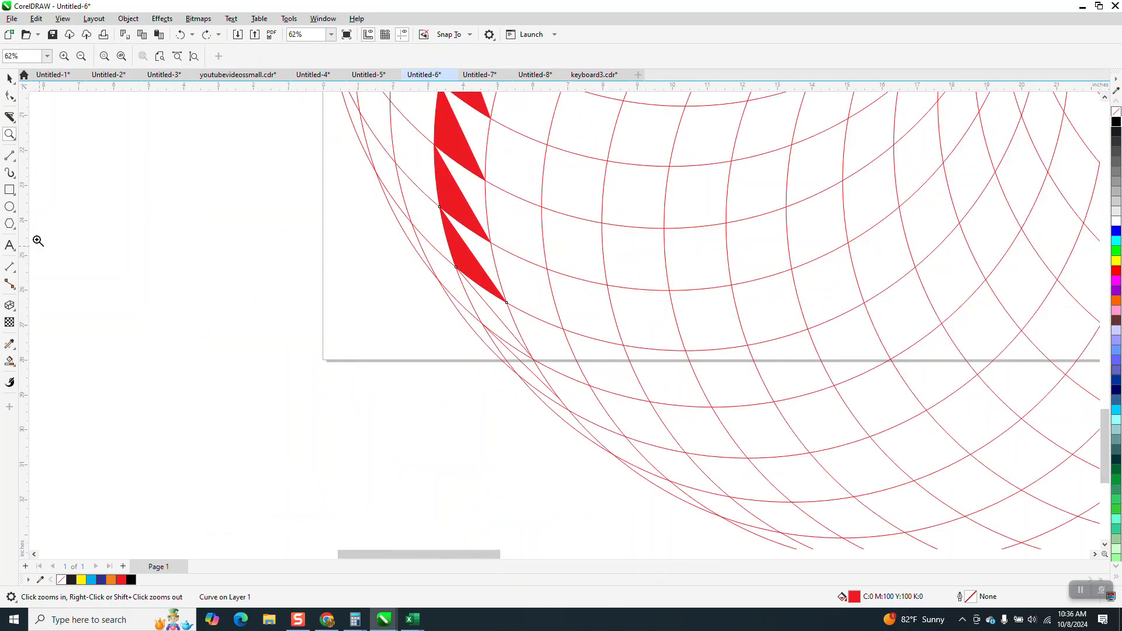
click(10, 361)
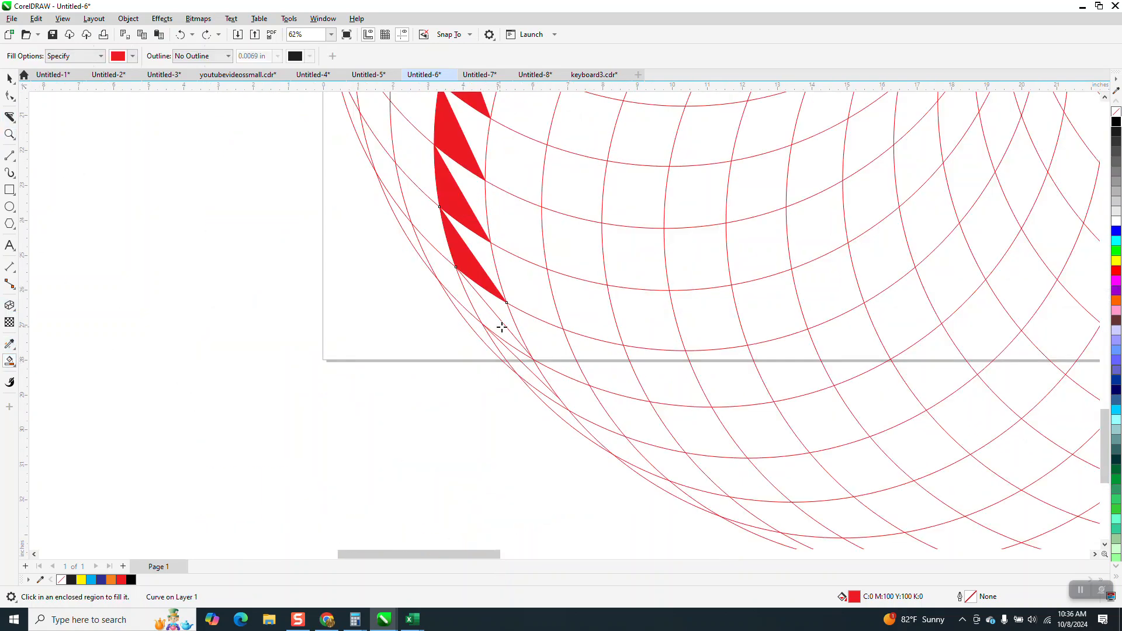
click(496, 325)
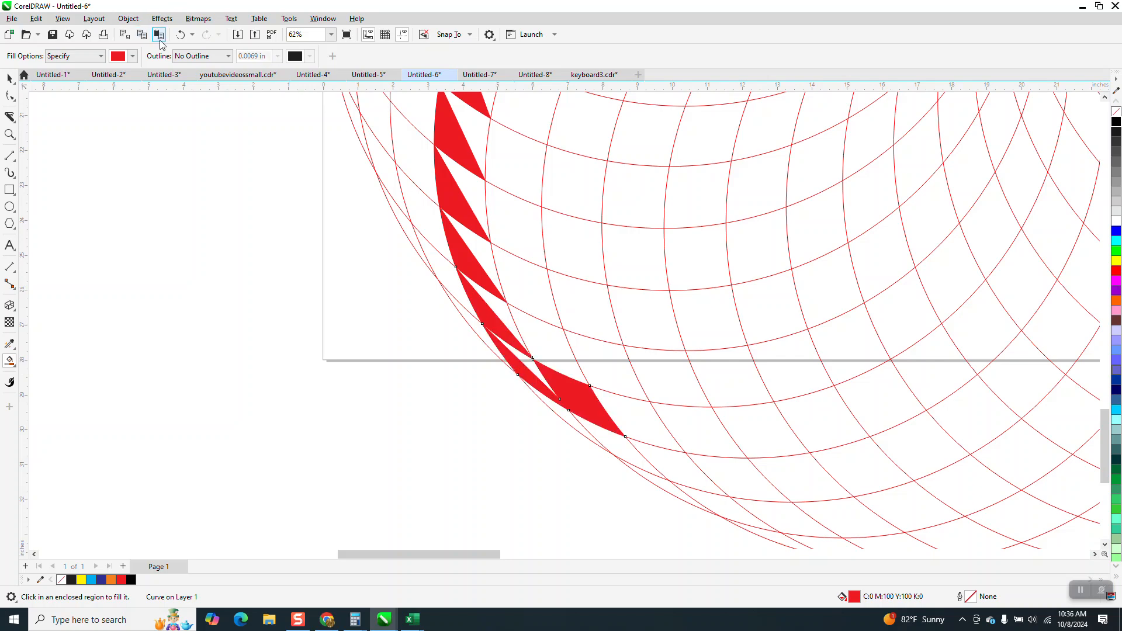
click(180, 34)
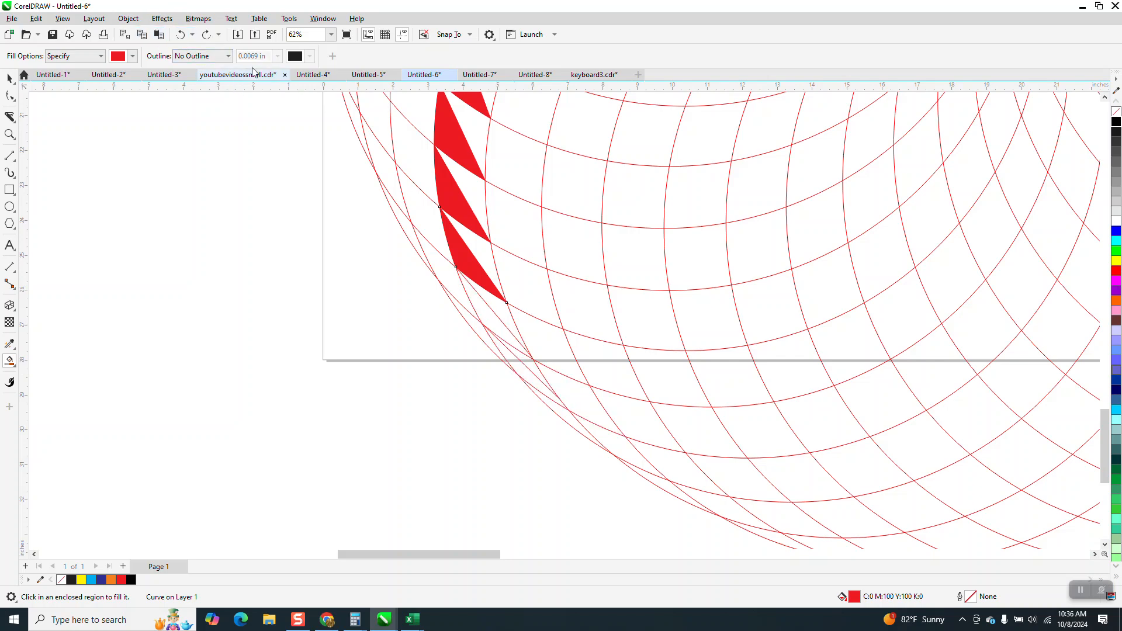
- Move the dividing line's end node onto the arc intersection near the bottom edge
click(9, 134)
drag(504, 336, 596, 402)
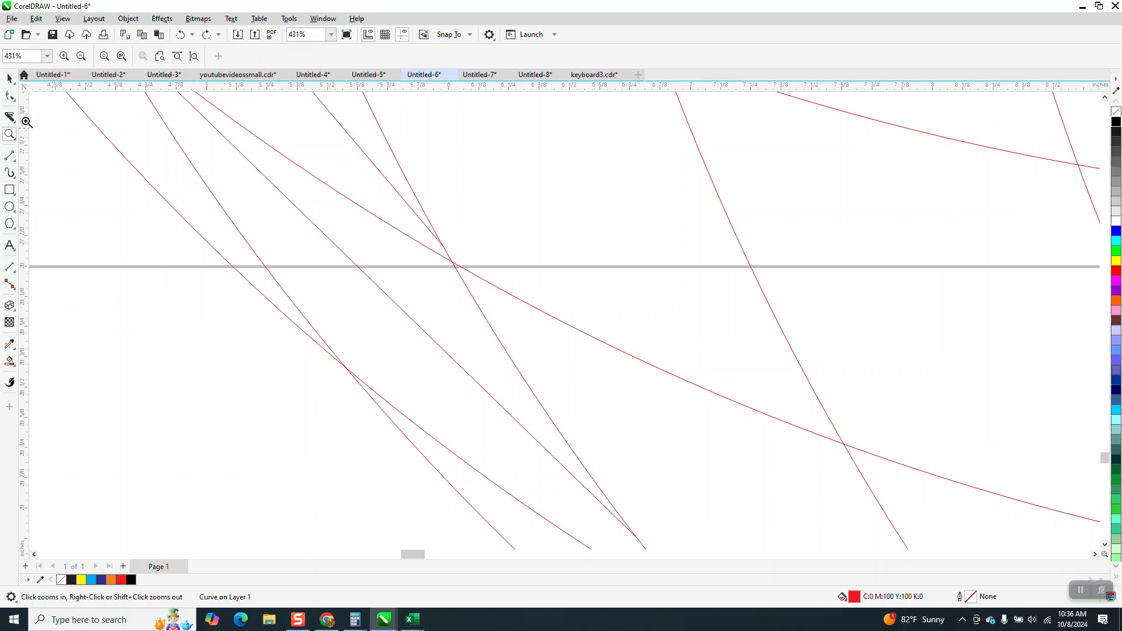
click(10, 96)
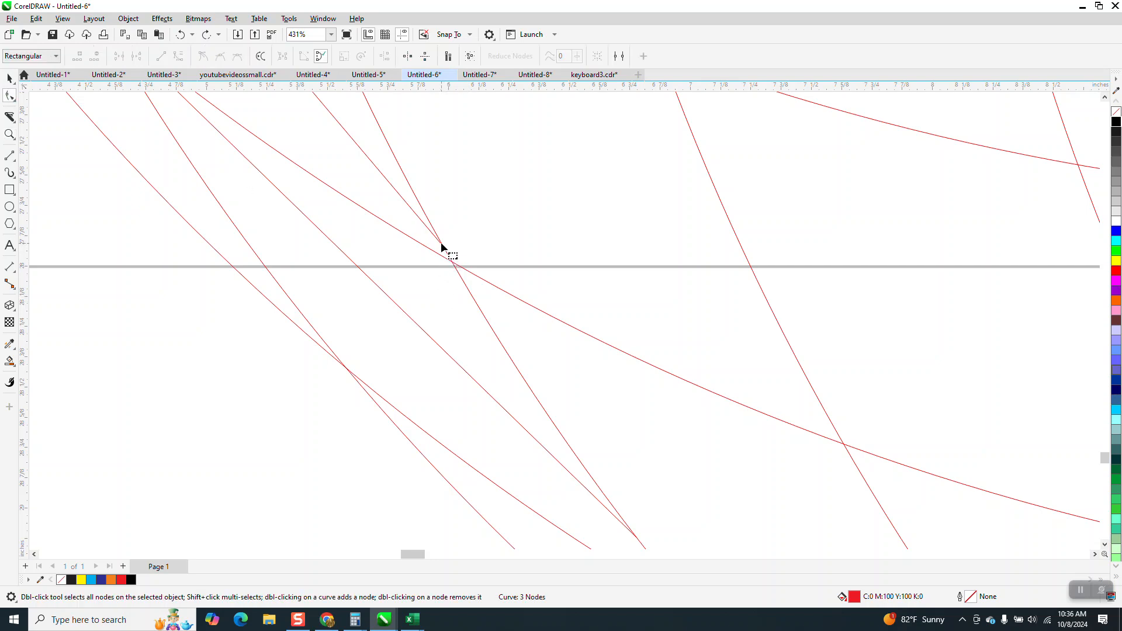
click(442, 246)
drag(444, 248, 460, 264)
- Zoom in closely to examine where the dividing line meets the arcs near the bottom edge
click(9, 360)
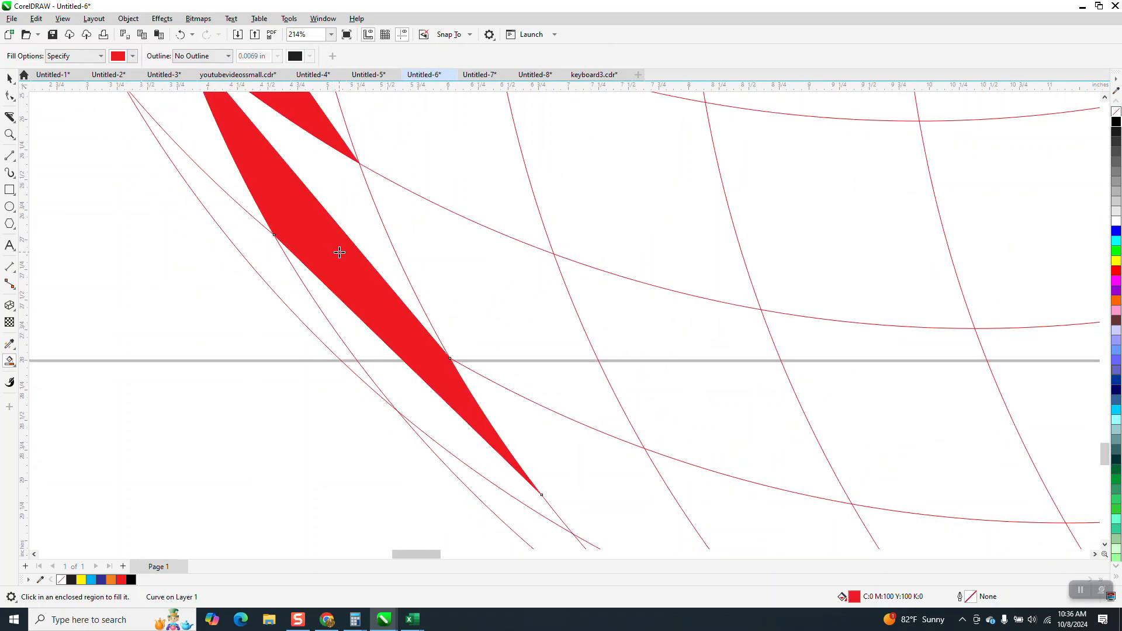
click(180, 35)
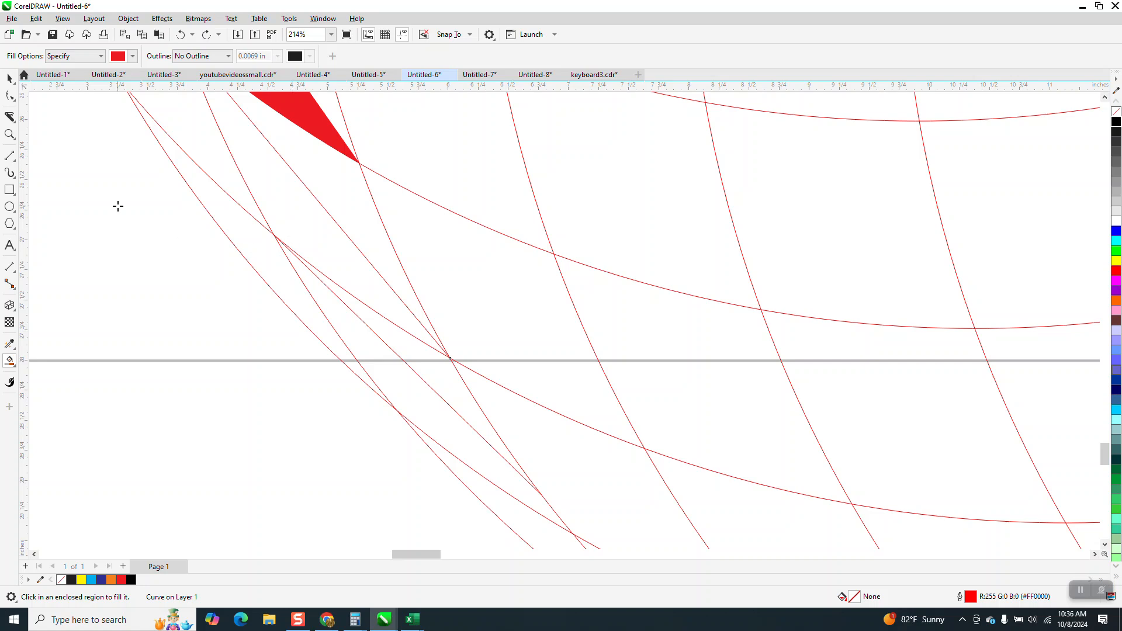
click(8, 134)
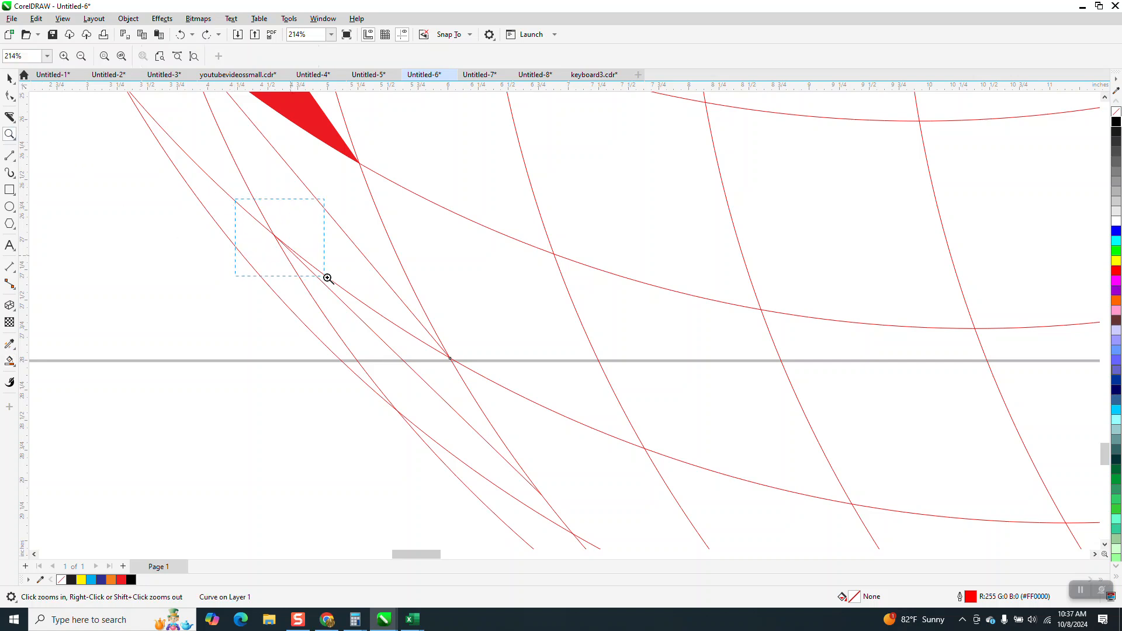
drag(328, 278, 339, 283)
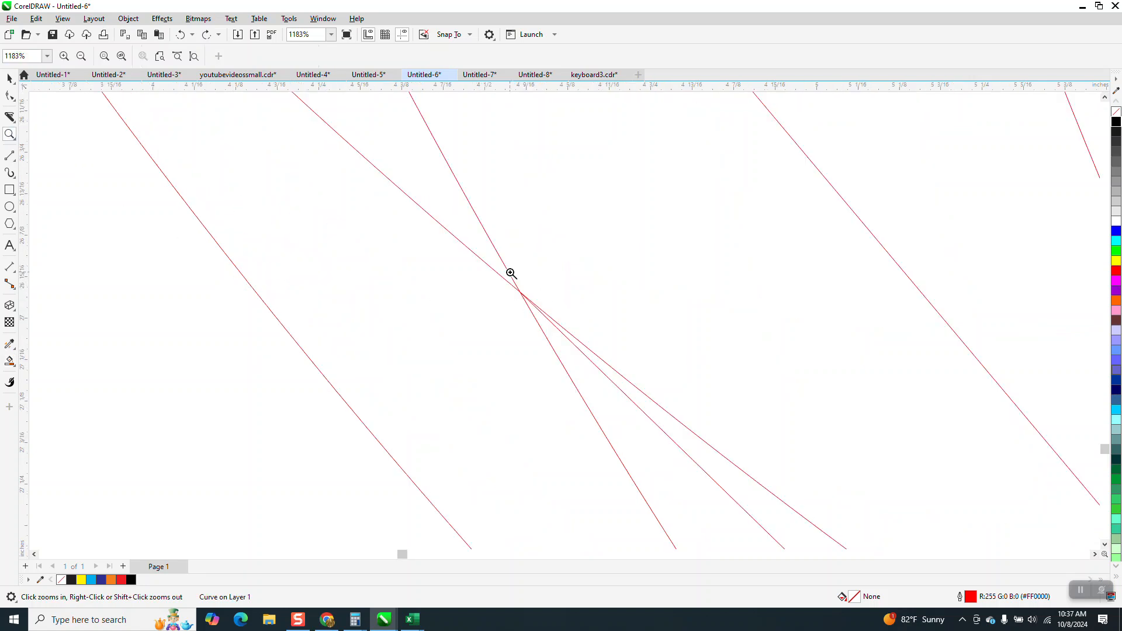
drag(511, 273, 565, 349)
right_click(501, 349)
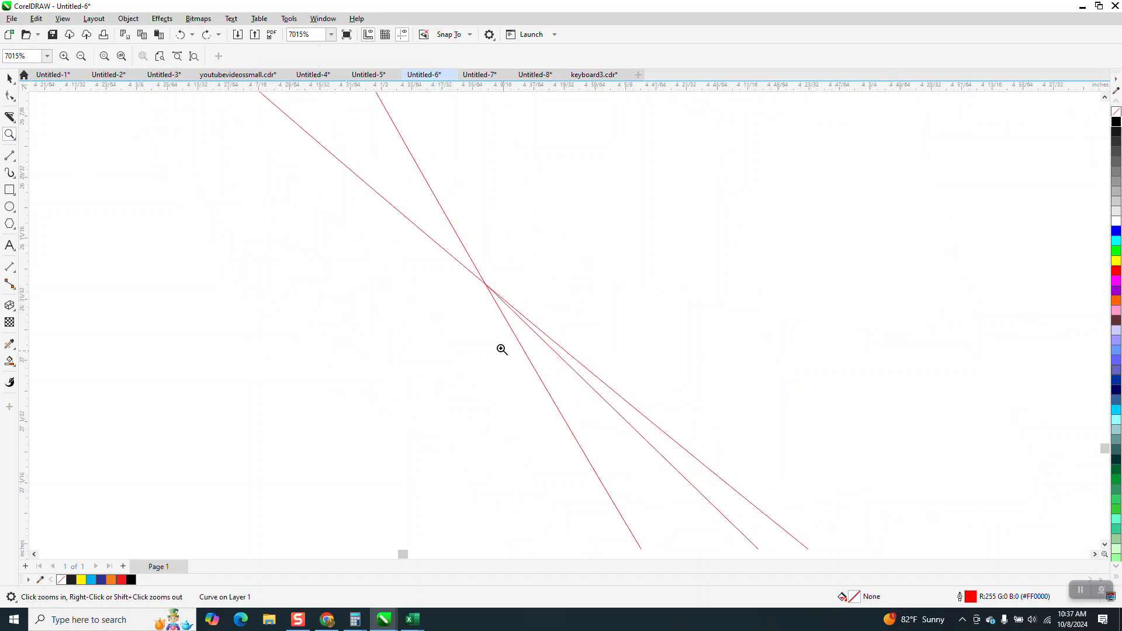
right_click(420, 281)
right_click(404, 252)
right_click(403, 251)
right_click(403, 251)
right_click(403, 250)
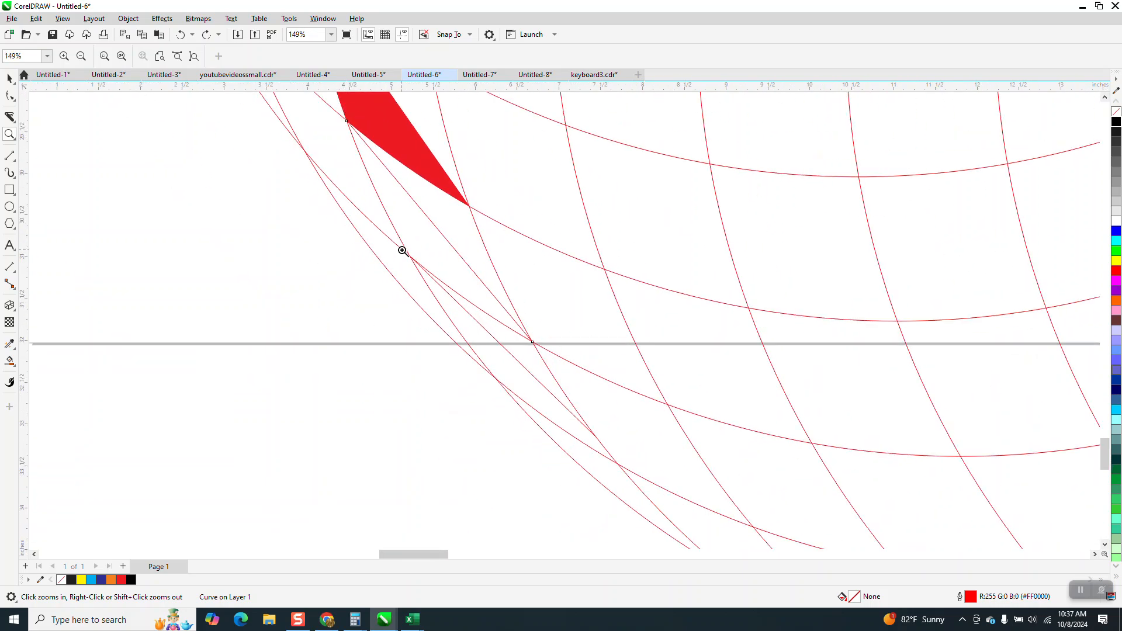
- Smart Fill the band cell just below the bottom edge crossing
click(10, 361)
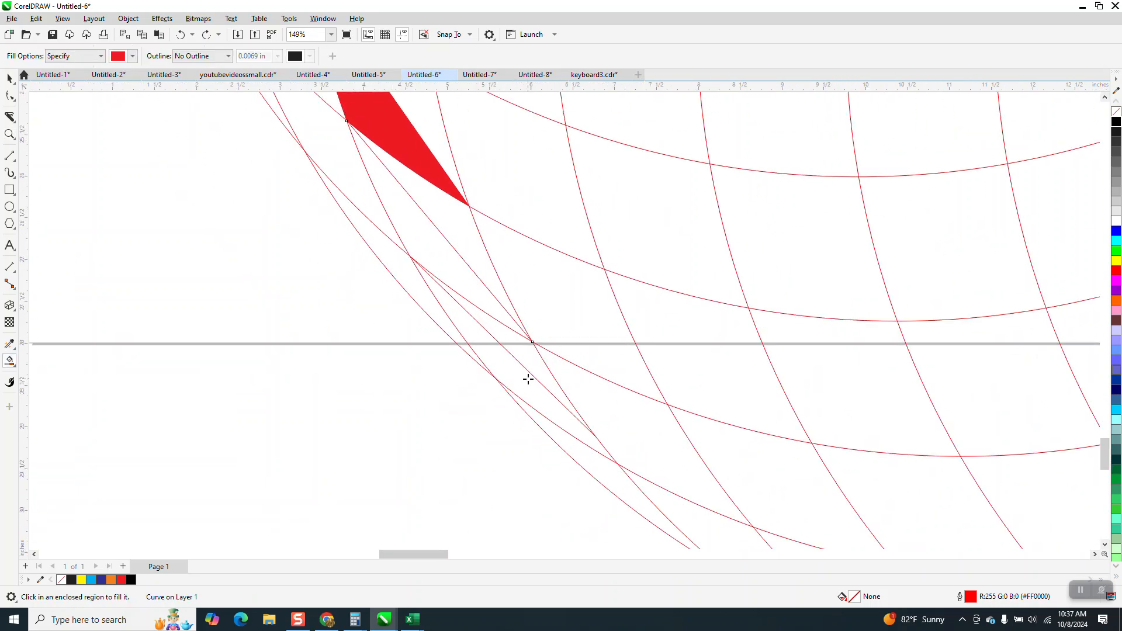
click(521, 380)
click(459, 267)
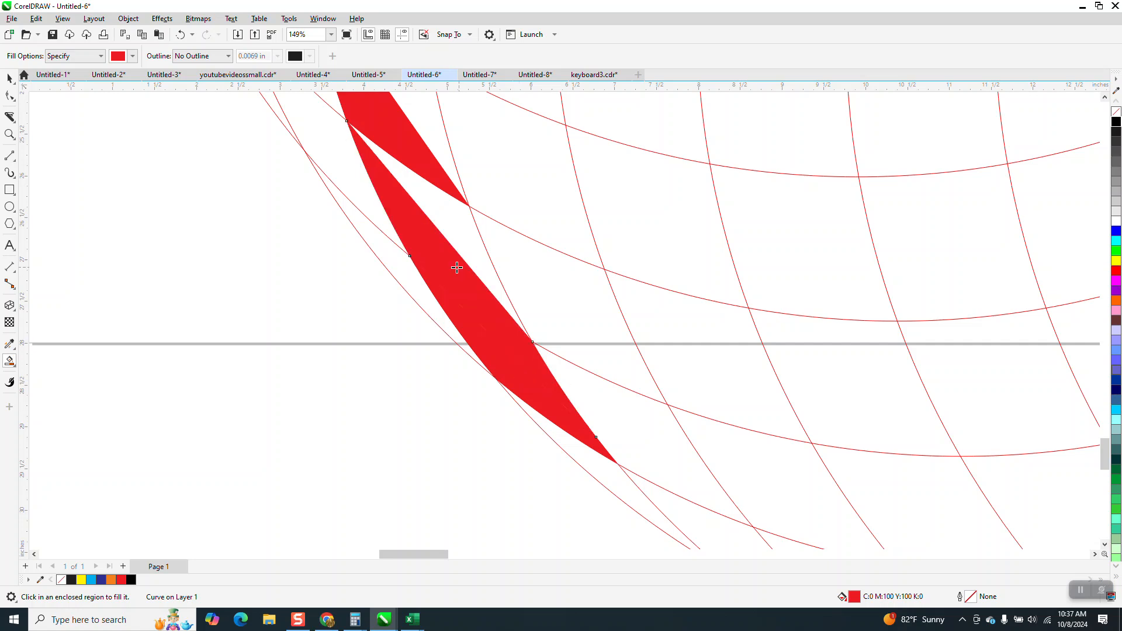
click(179, 35)
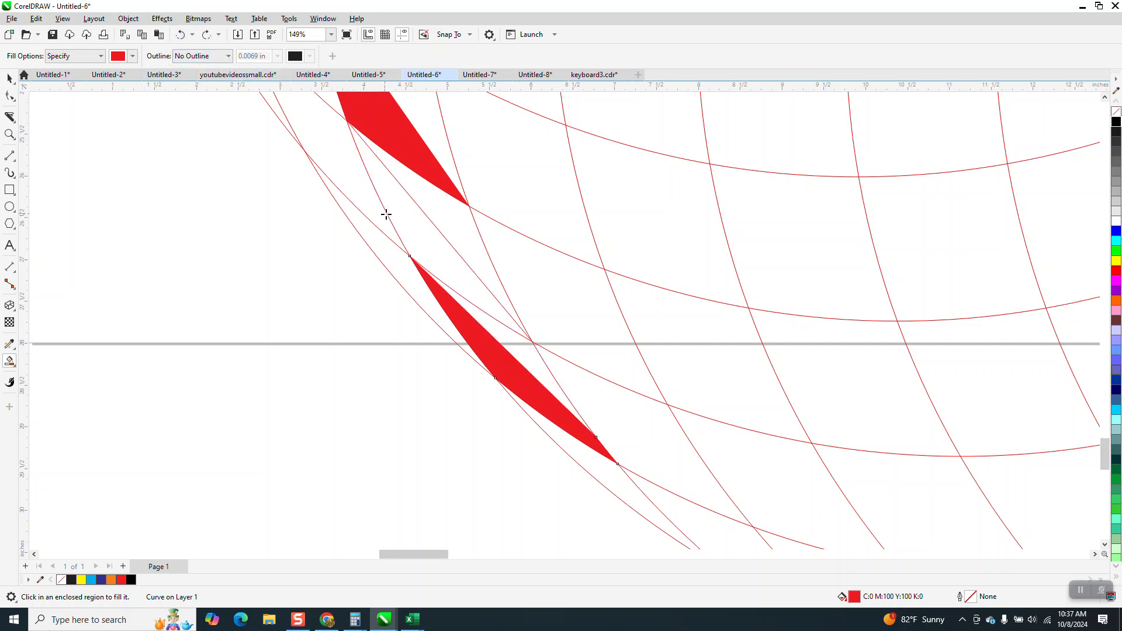
click(440, 250)
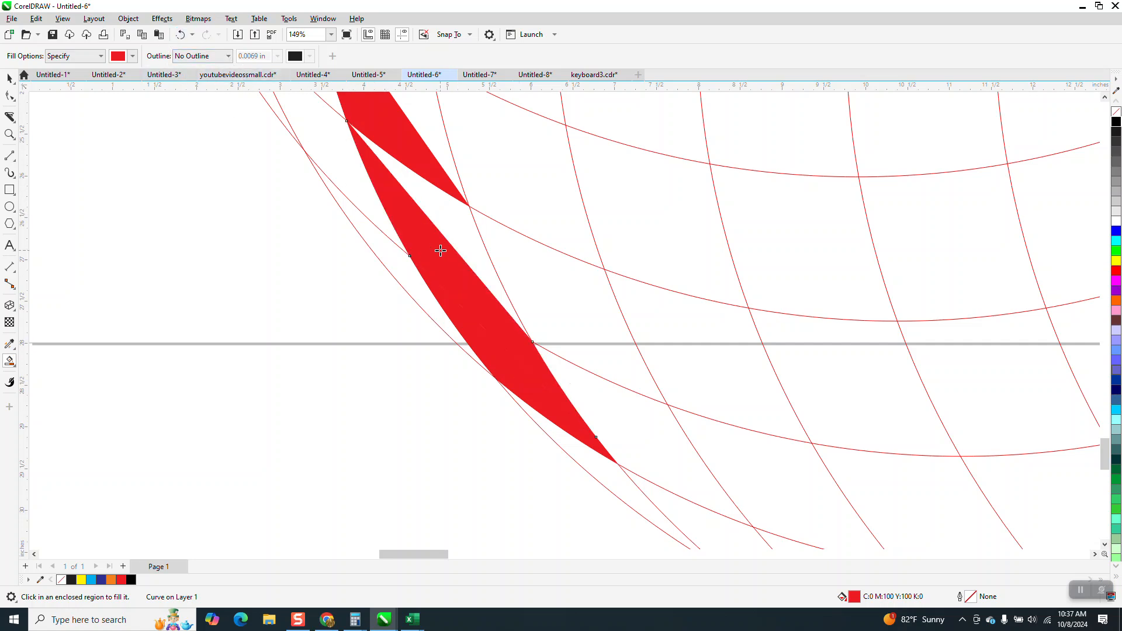
click(179, 35)
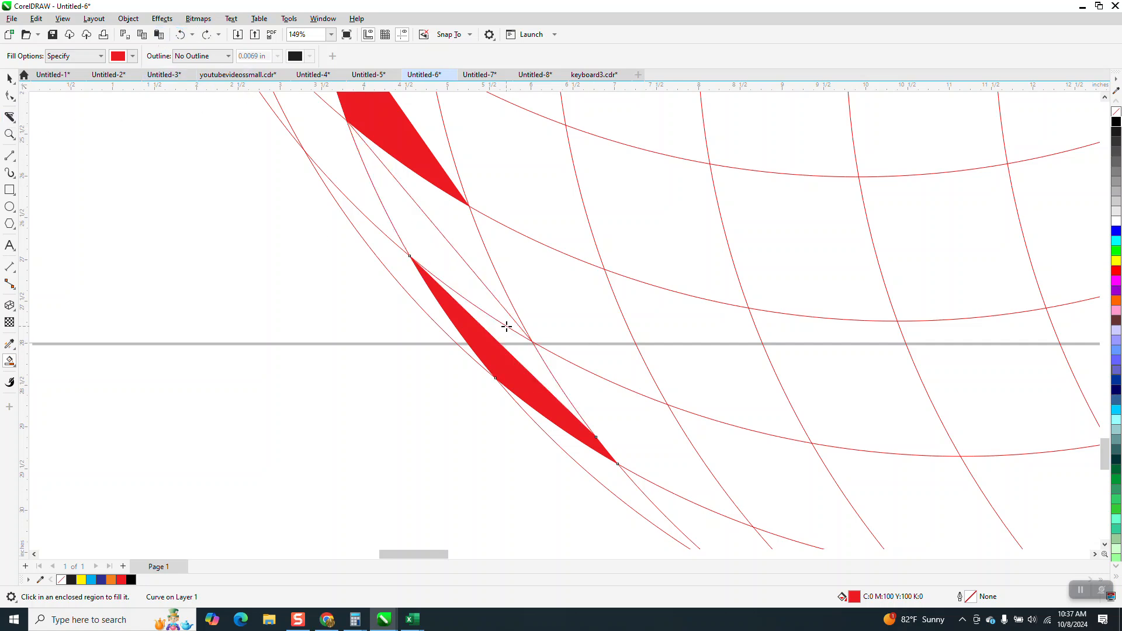
- Zoom in to examine the intersection at the top of the newly filled cell
click(10, 135)
drag(536, 329, 553, 358)
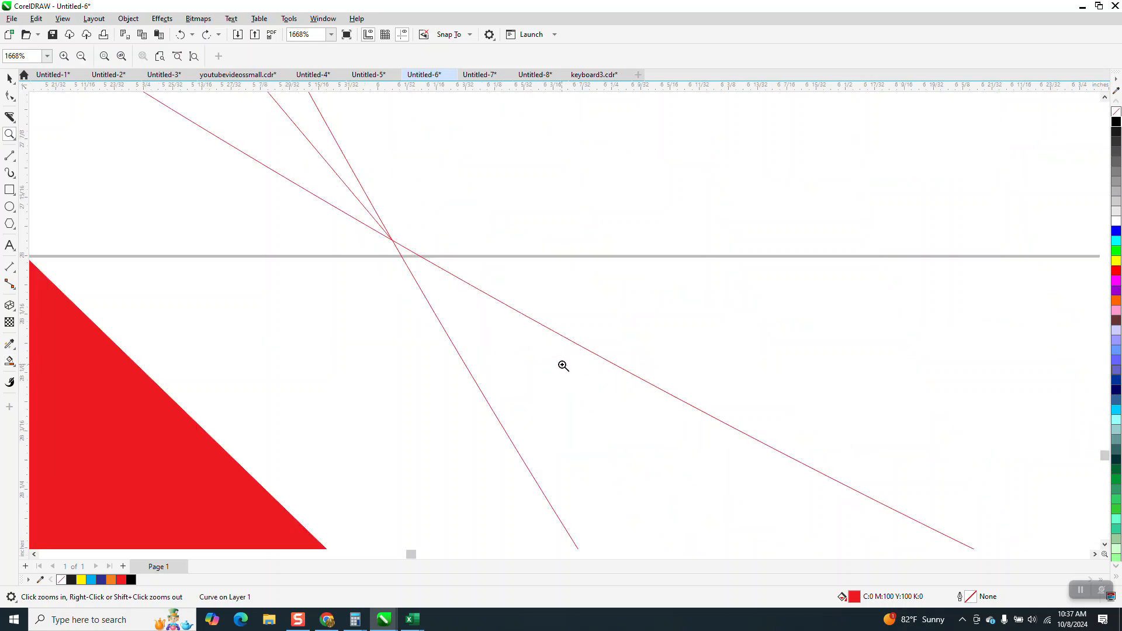
drag(361, 222, 439, 276)
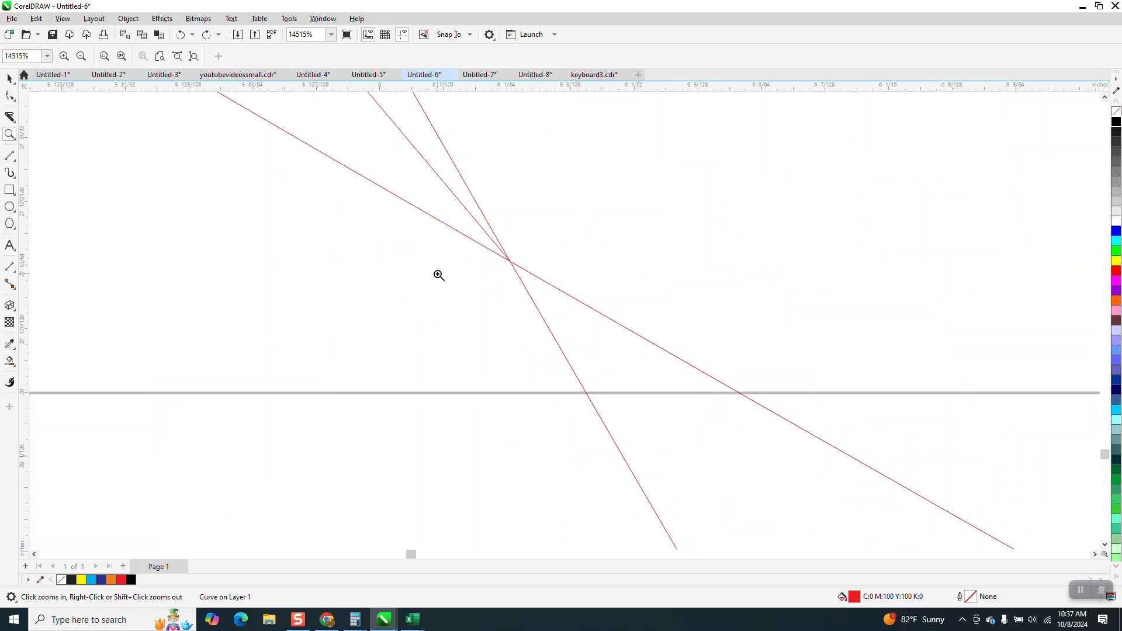
drag(493, 247, 536, 279)
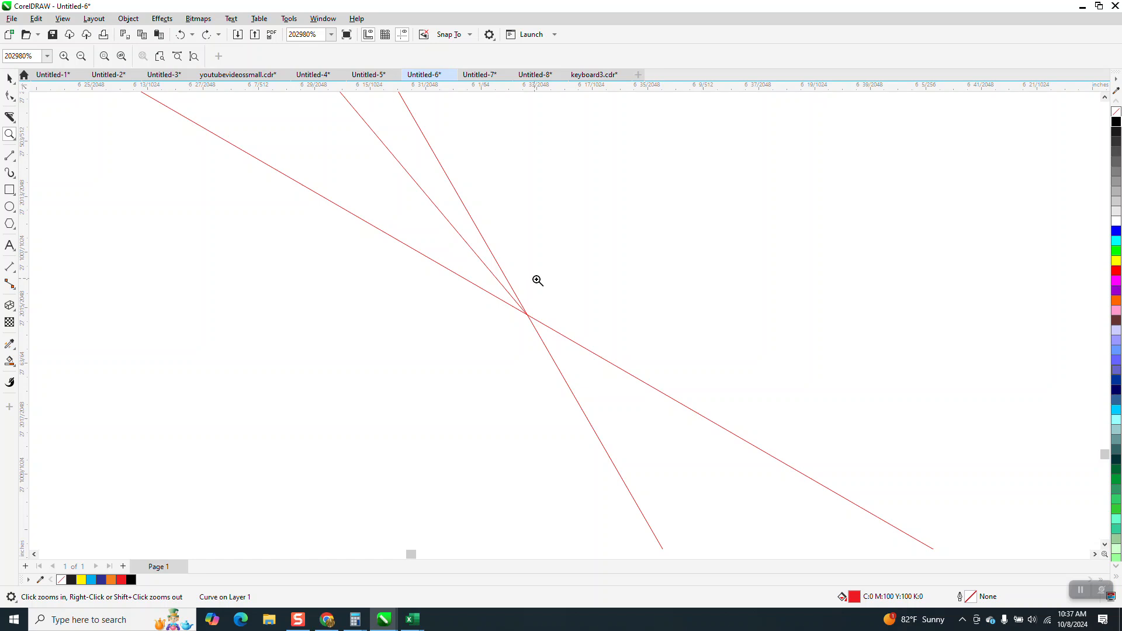
scroll(538, 280, down, 4)
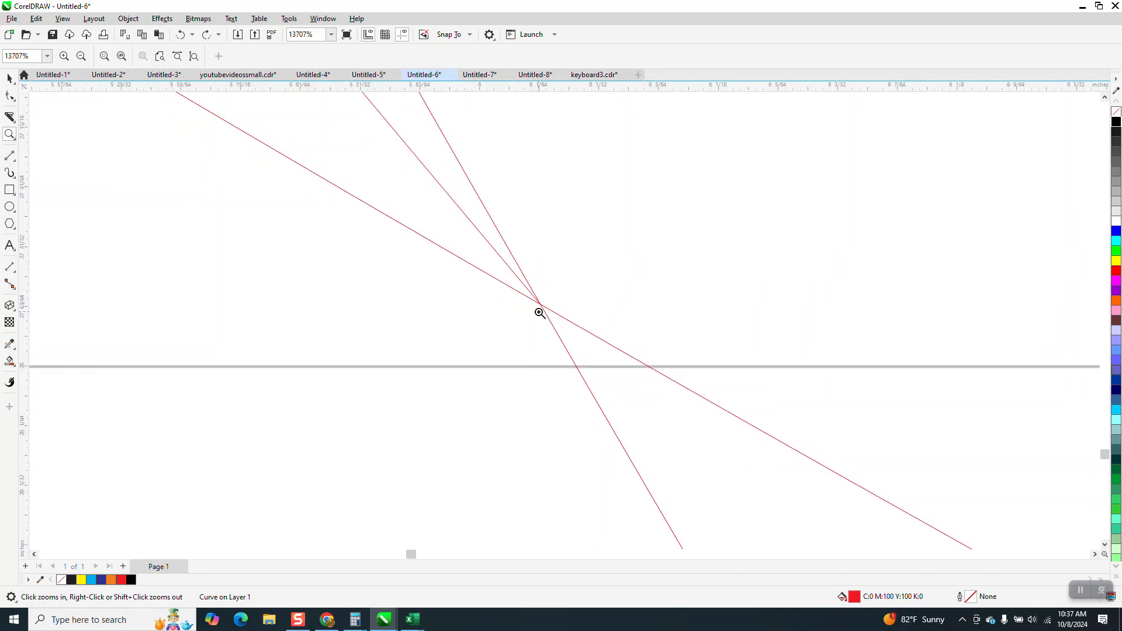
scroll(539, 313, down, 5)
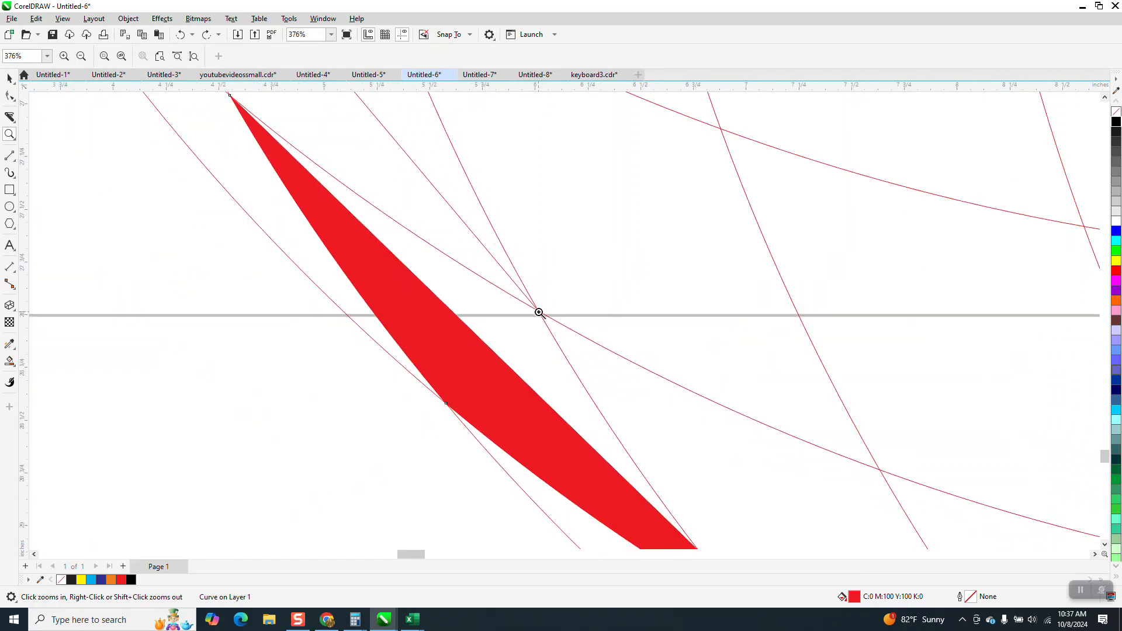
scroll(539, 313, down, 1)
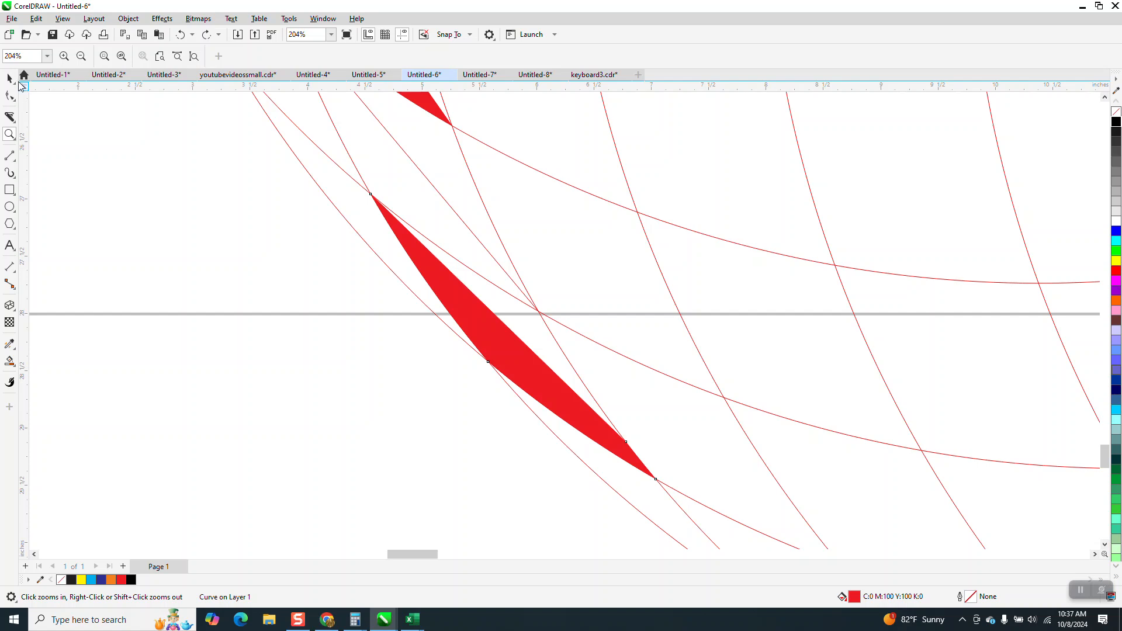
key(space)
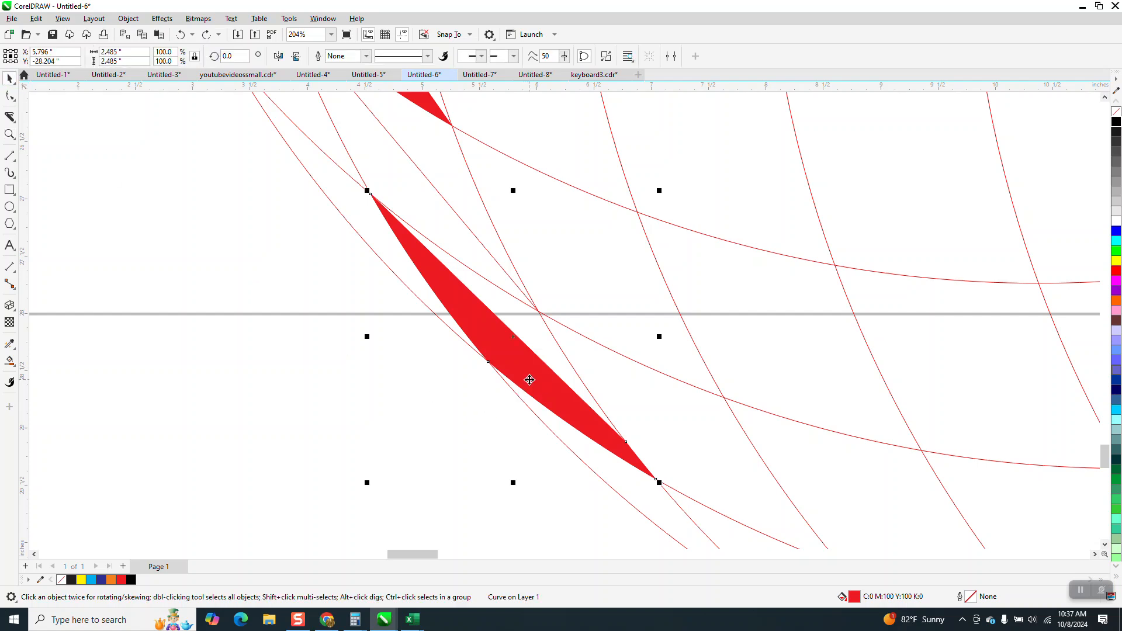
- Delete the mis-filled band cell and move the dividing line's end node onto the next arc intersection down the band
key(Delete)
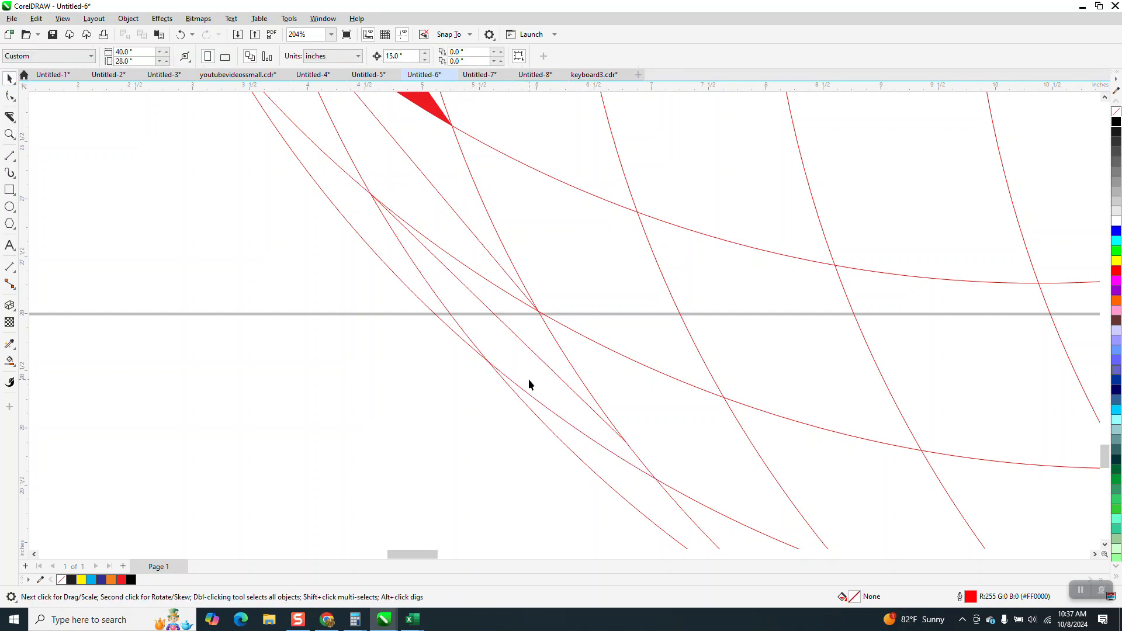
click(12, 135)
drag(705, 508, 739, 521)
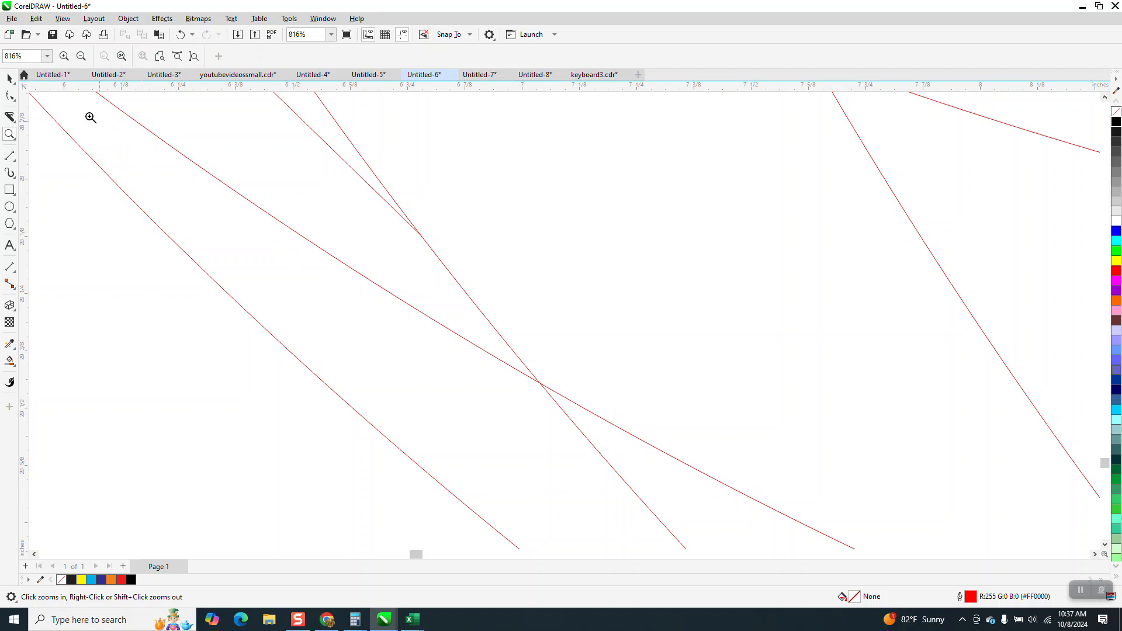
click(7, 96)
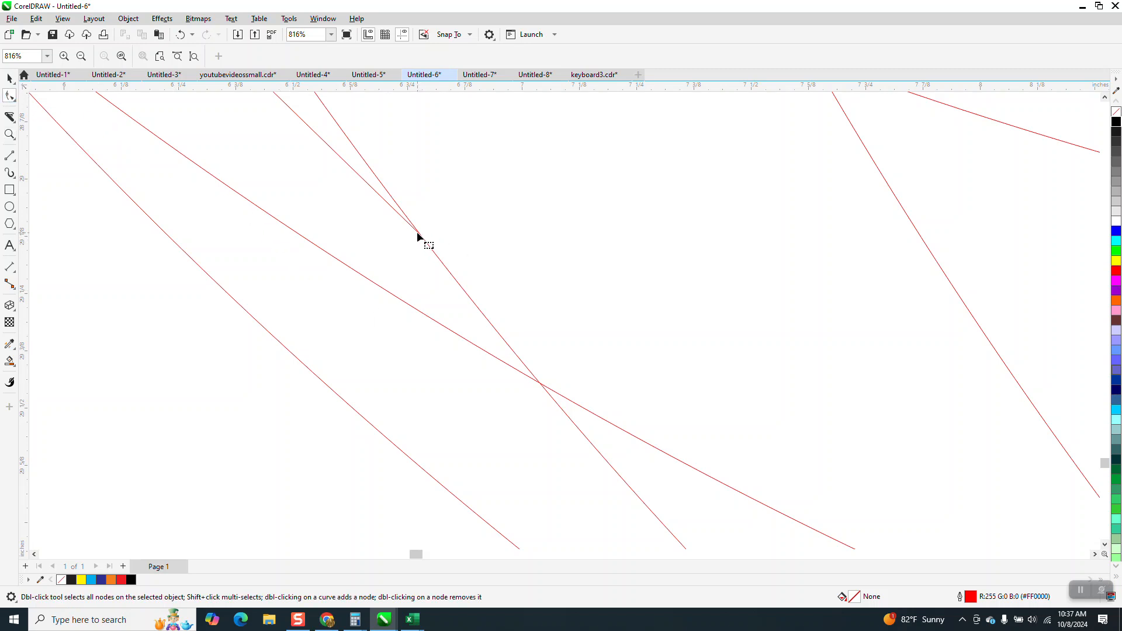
drag(418, 237, 538, 381)
scroll(509, 341, down, 5)
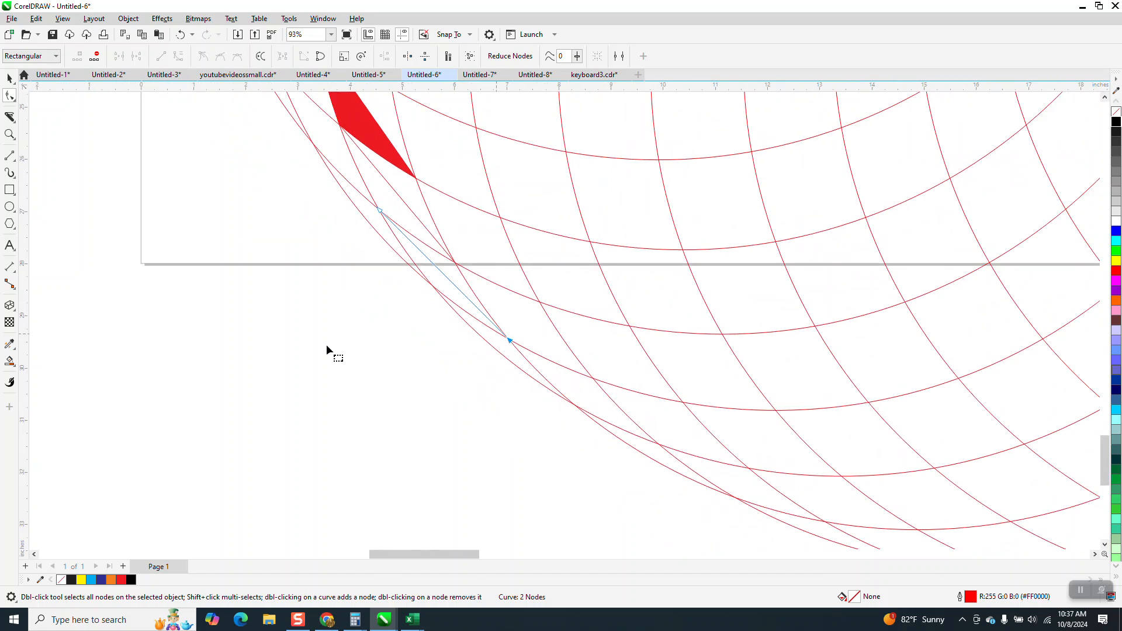
- Smart Fill the two band cells on either side of the moved dividing line in red
click(9, 362)
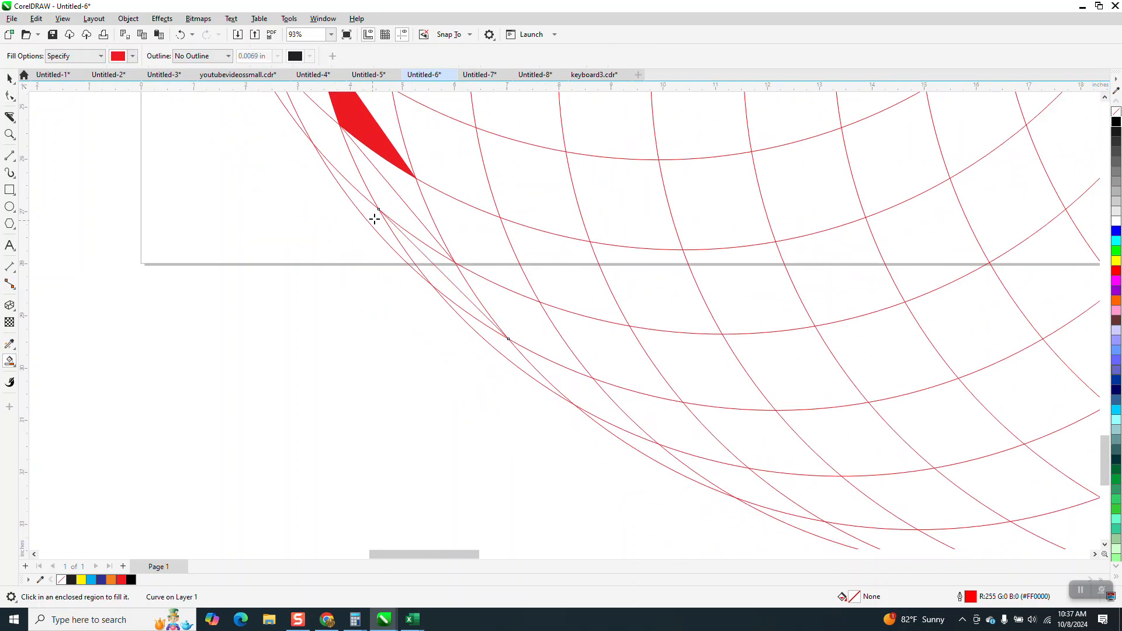
click(383, 207)
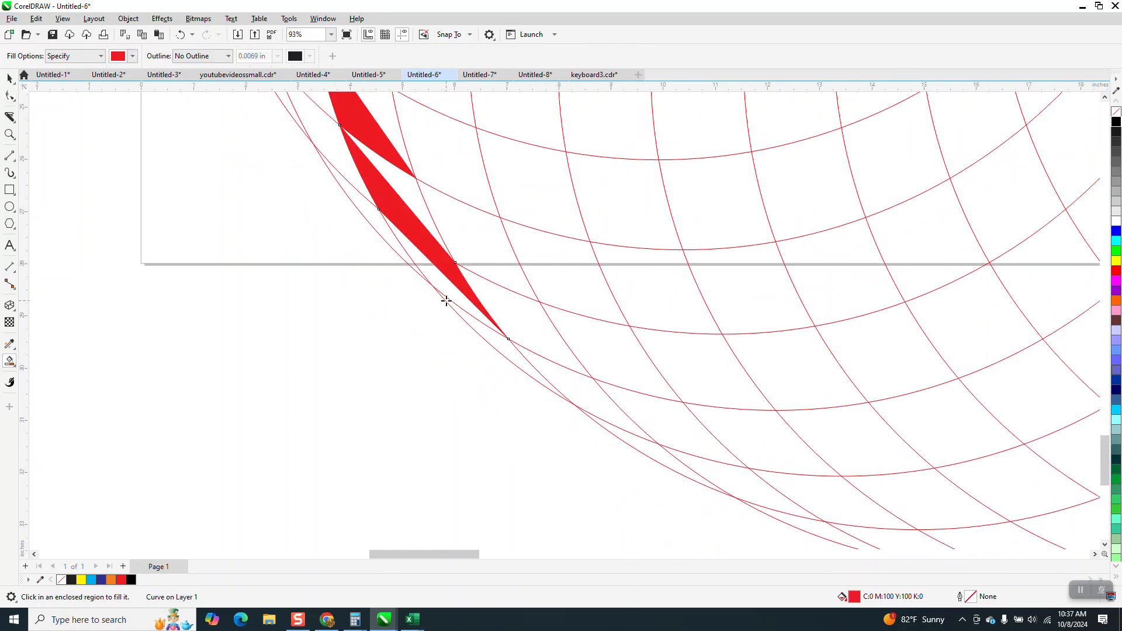
click(504, 345)
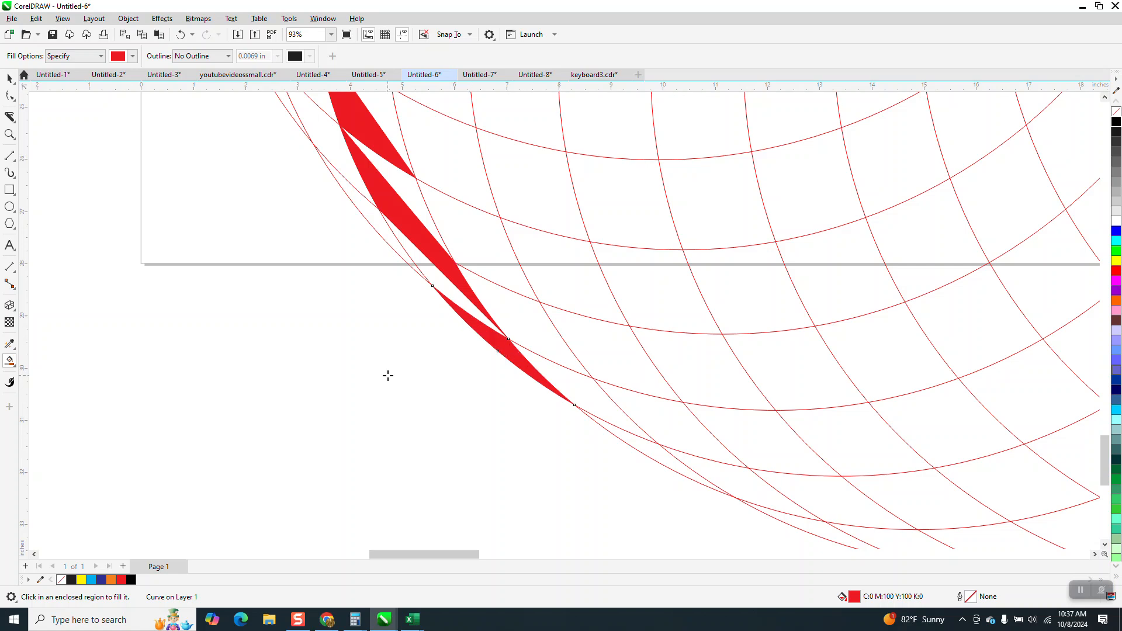
- Switch the Smart Fill colour to yellow and fill the alternate triangles in the lower part of the band
click(134, 57)
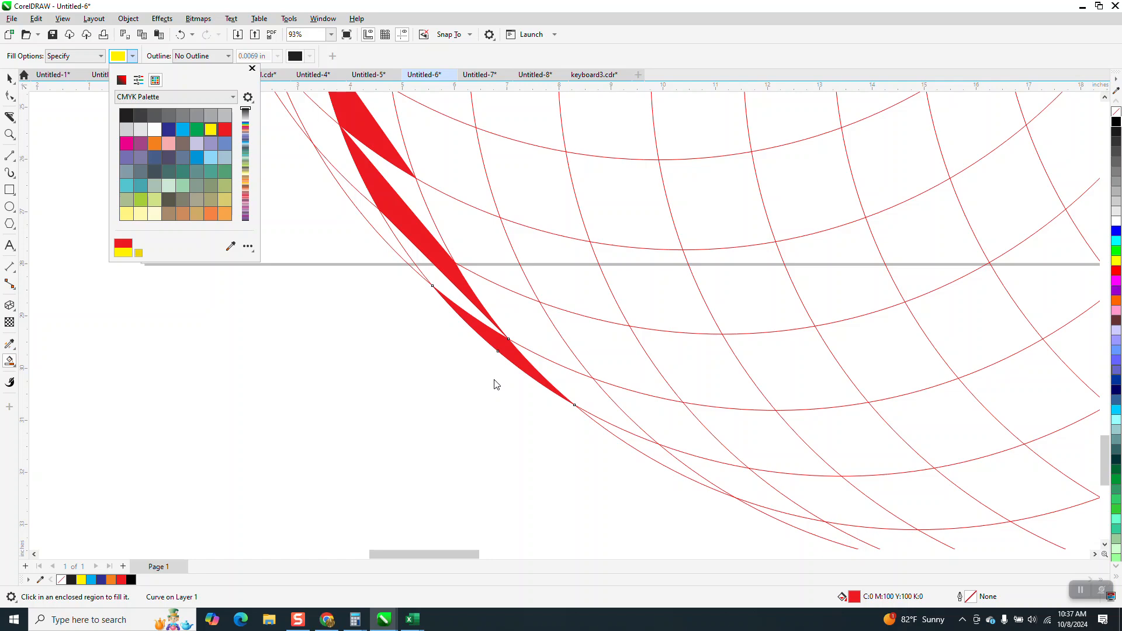
click(464, 304)
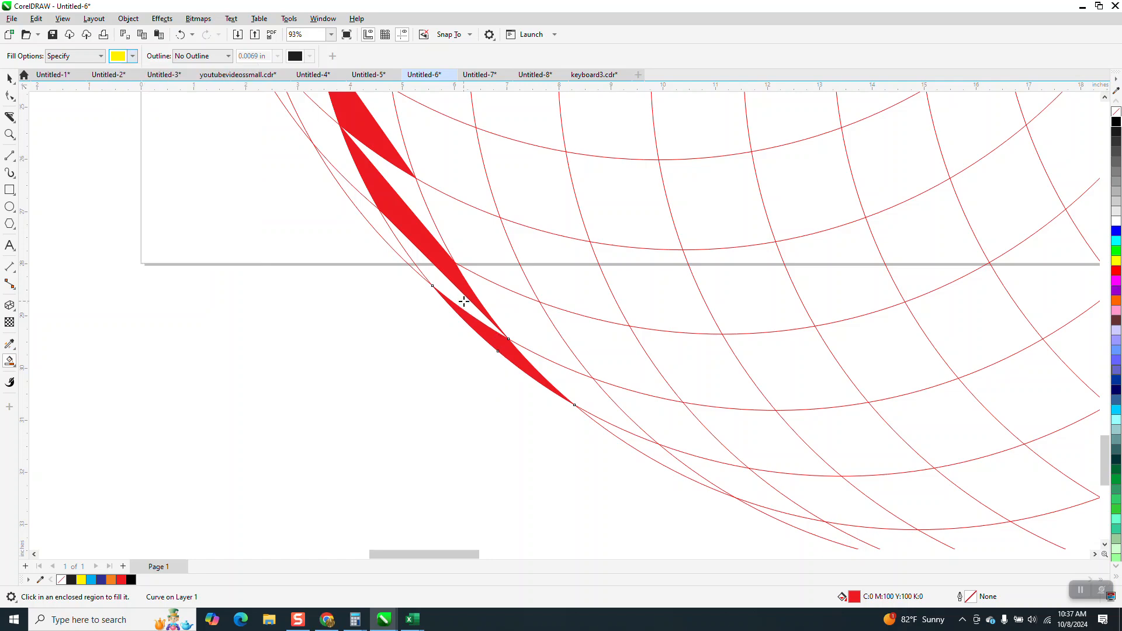
click(464, 302)
click(405, 149)
click(401, 121)
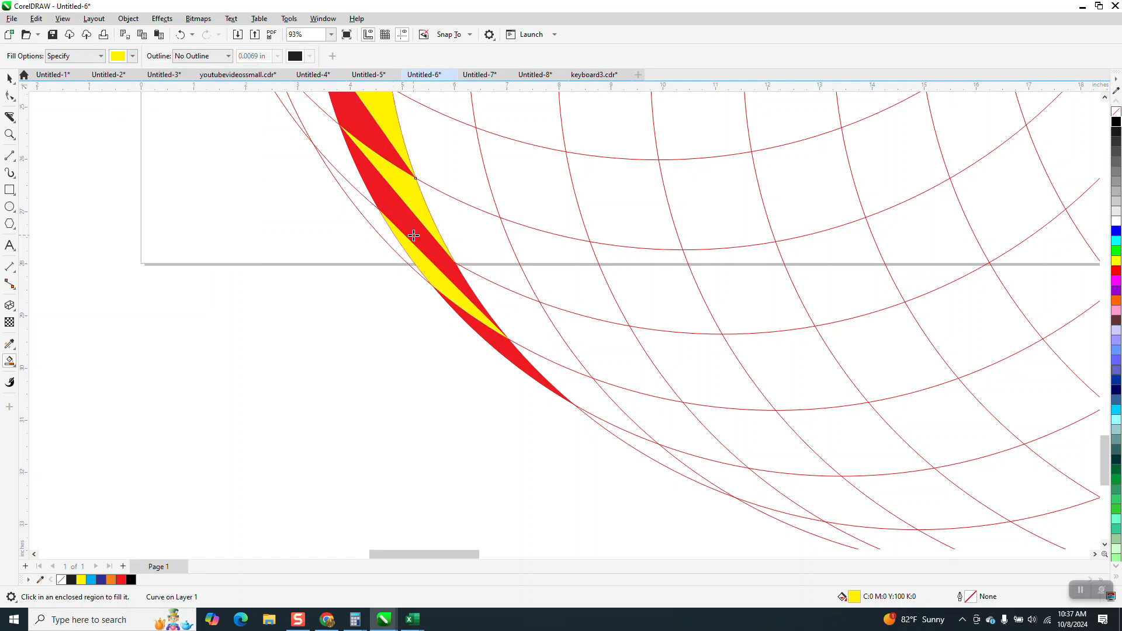
- Continue Smart Filling the alternate band triangles in yellow up along the arc toward the centre
scroll(417, 459, down, 3)
click(399, 209)
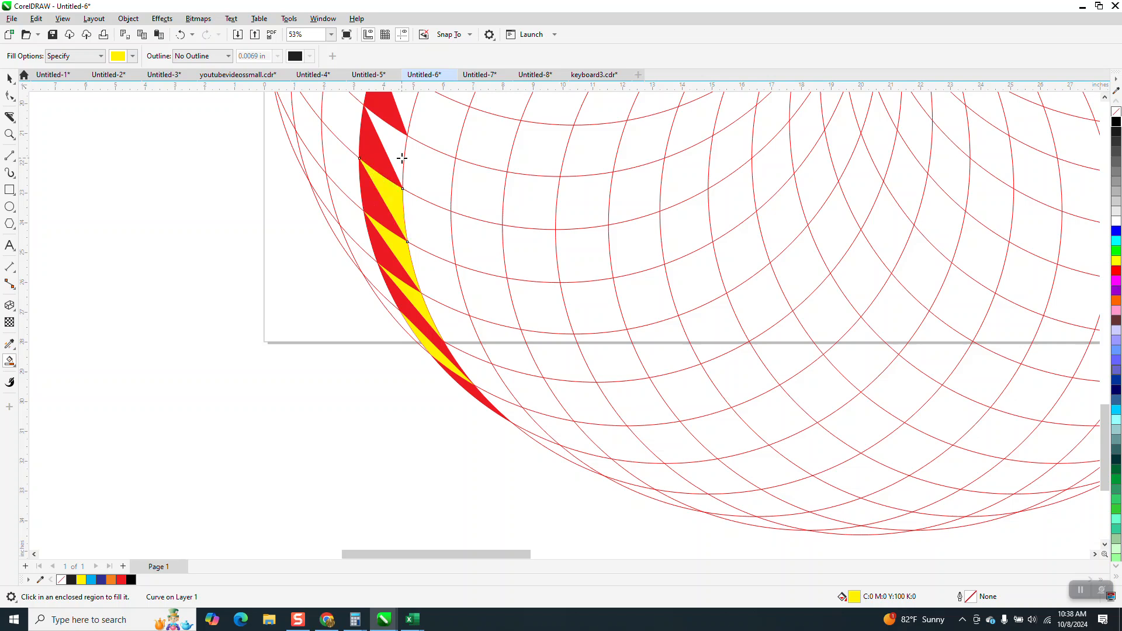
click(401, 148)
scroll(426, 397, down, 3)
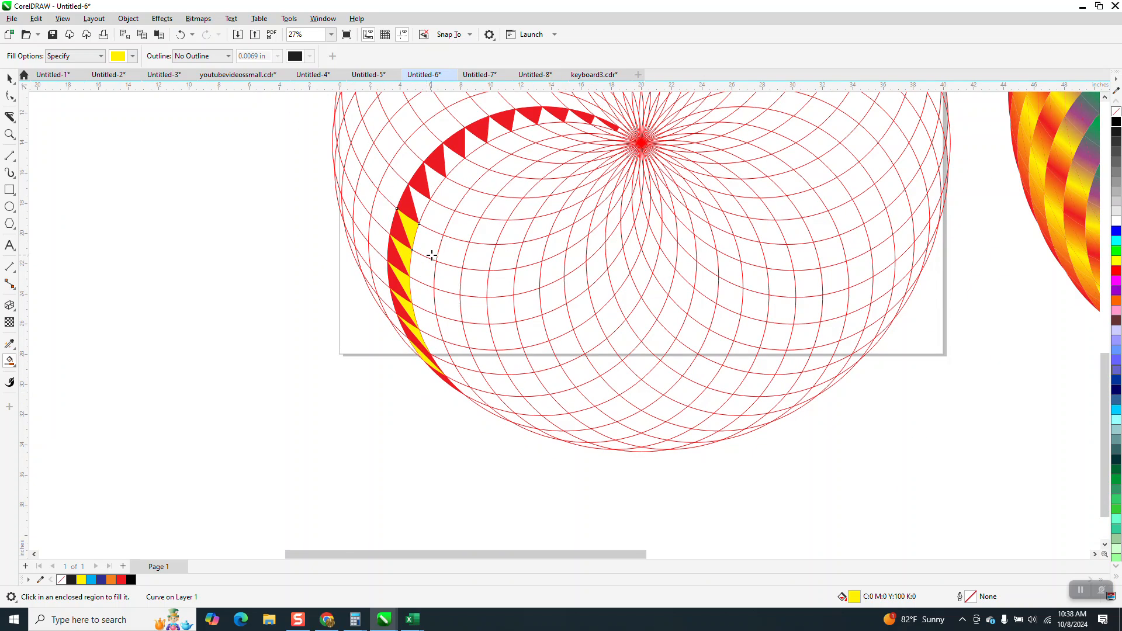
click(419, 205)
click(436, 180)
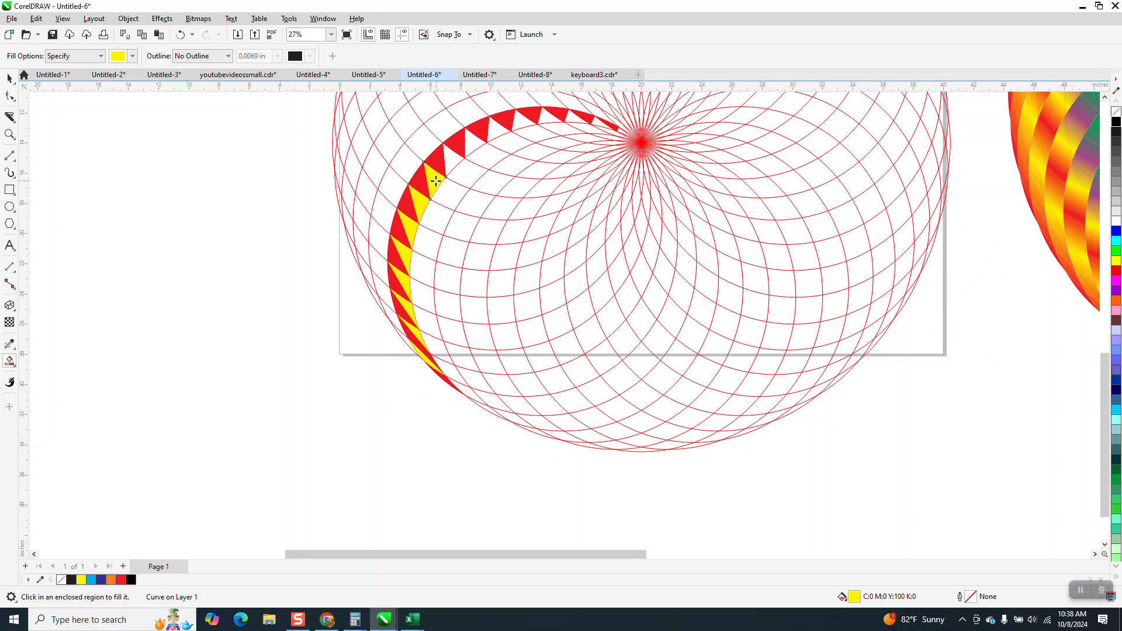
click(456, 153)
click(475, 141)
click(496, 130)
scroll(522, 268, down, 2)
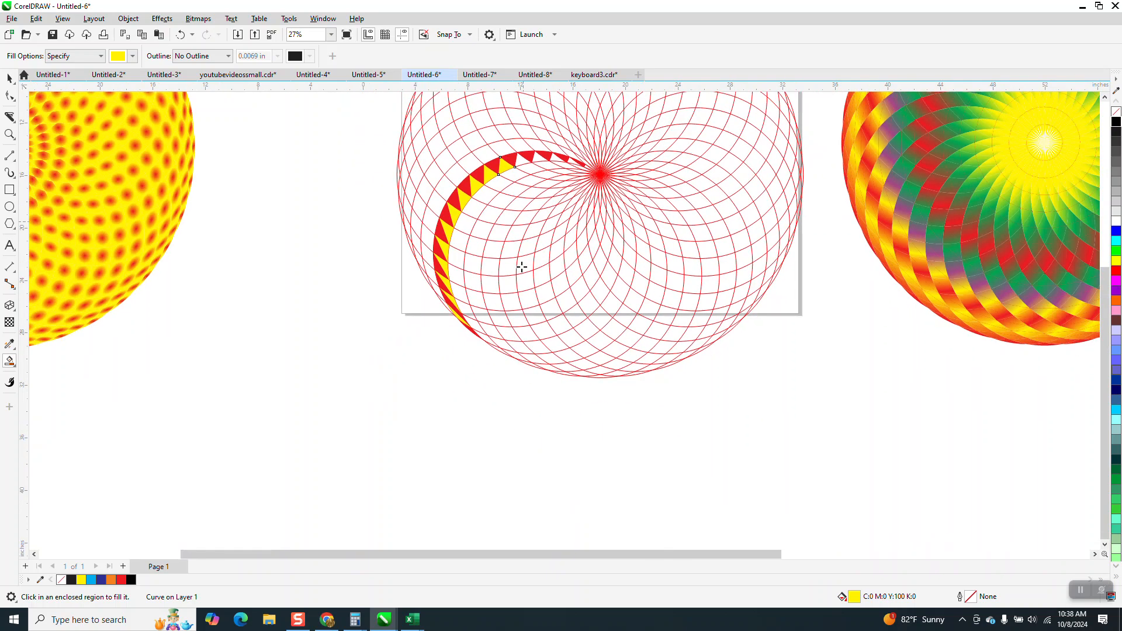
scroll(522, 267, down, 3)
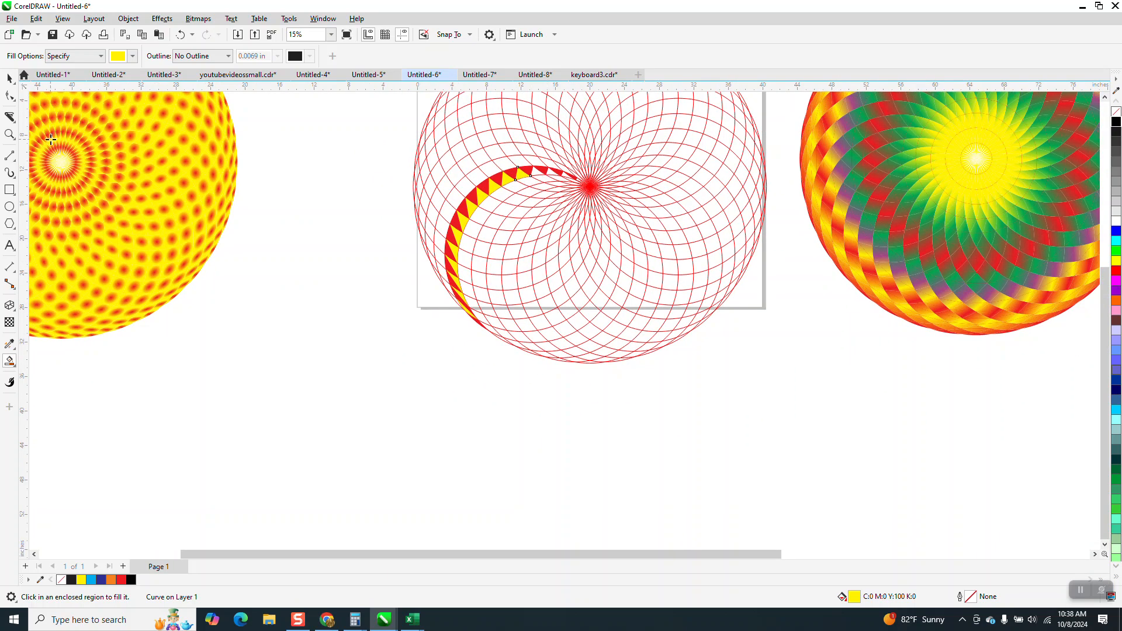
- Fill the remaining alternate triangles near the centre end of the band in yellow
click(9, 135)
drag(450, 158, 614, 241)
click(14, 366)
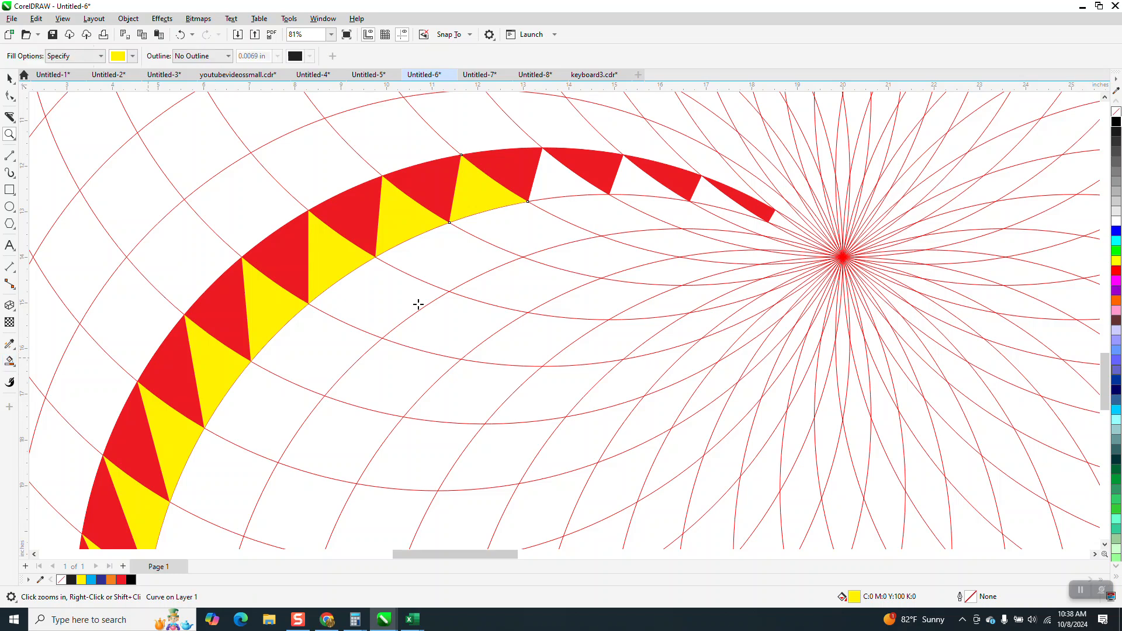
click(560, 185)
click(626, 183)
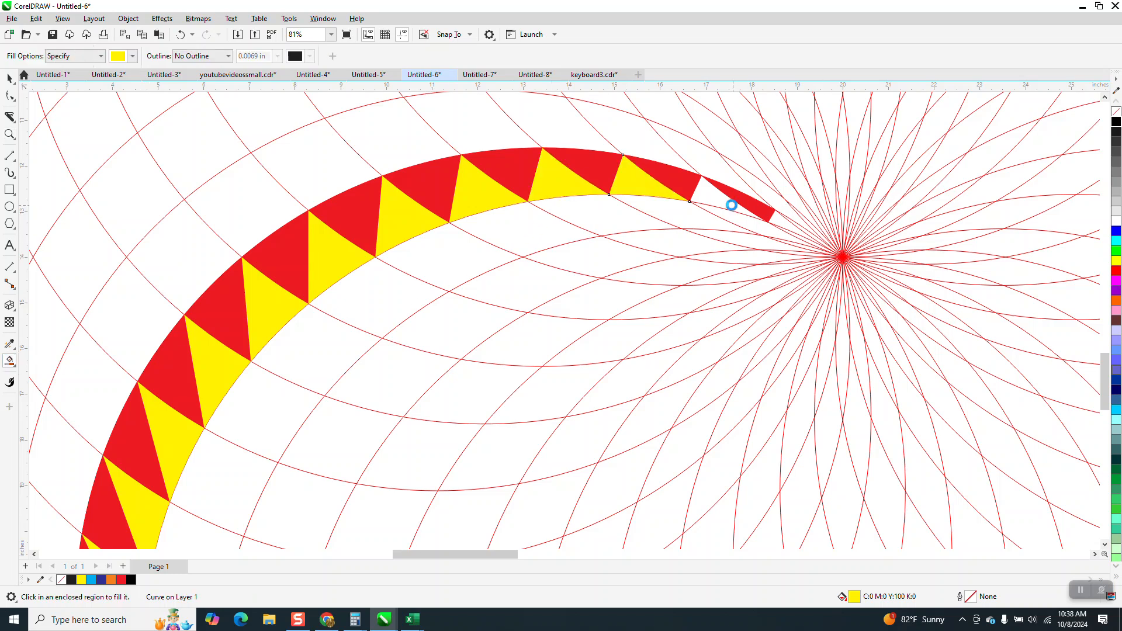
click(773, 222)
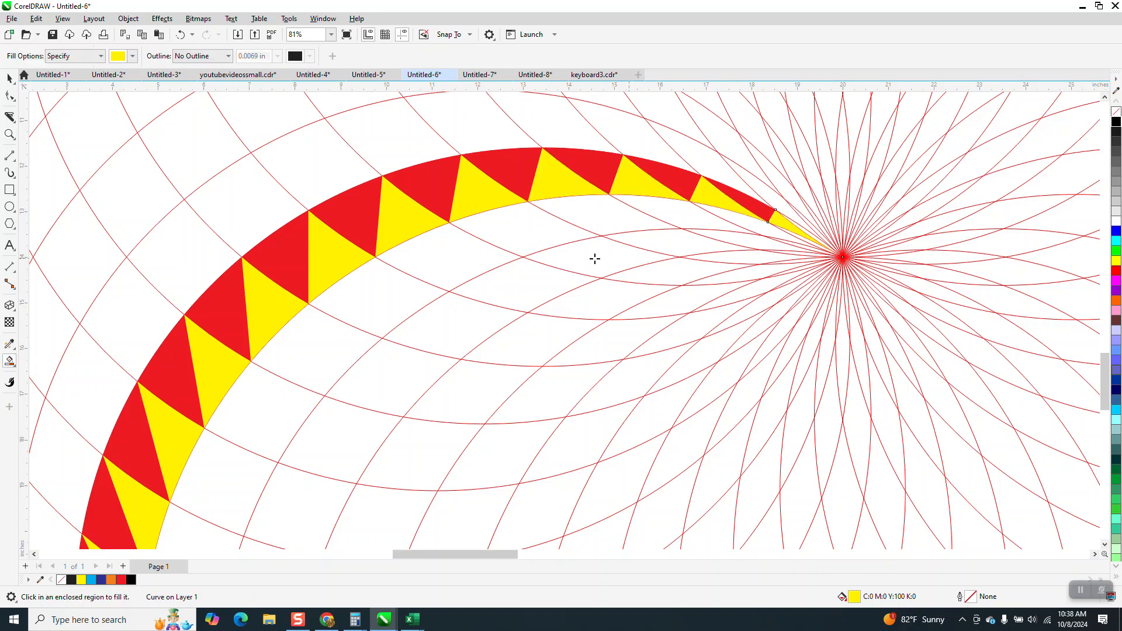
scroll(595, 258, down, 5)
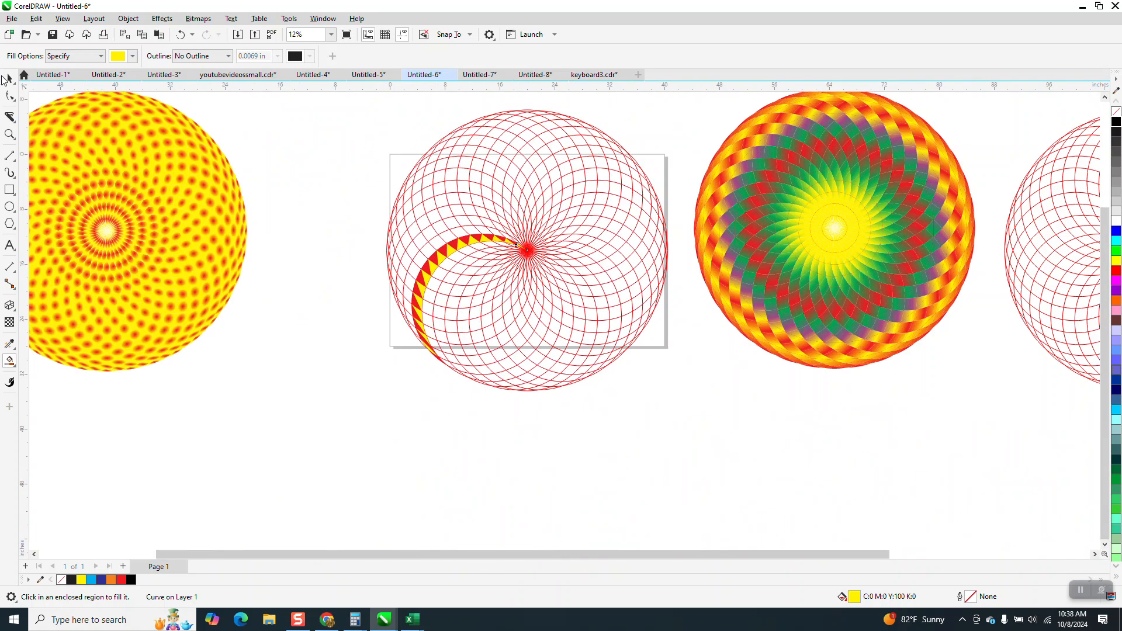
- Select the circle line pattern and nudge it down away from the filled band
click(8, 79)
click(488, 187)
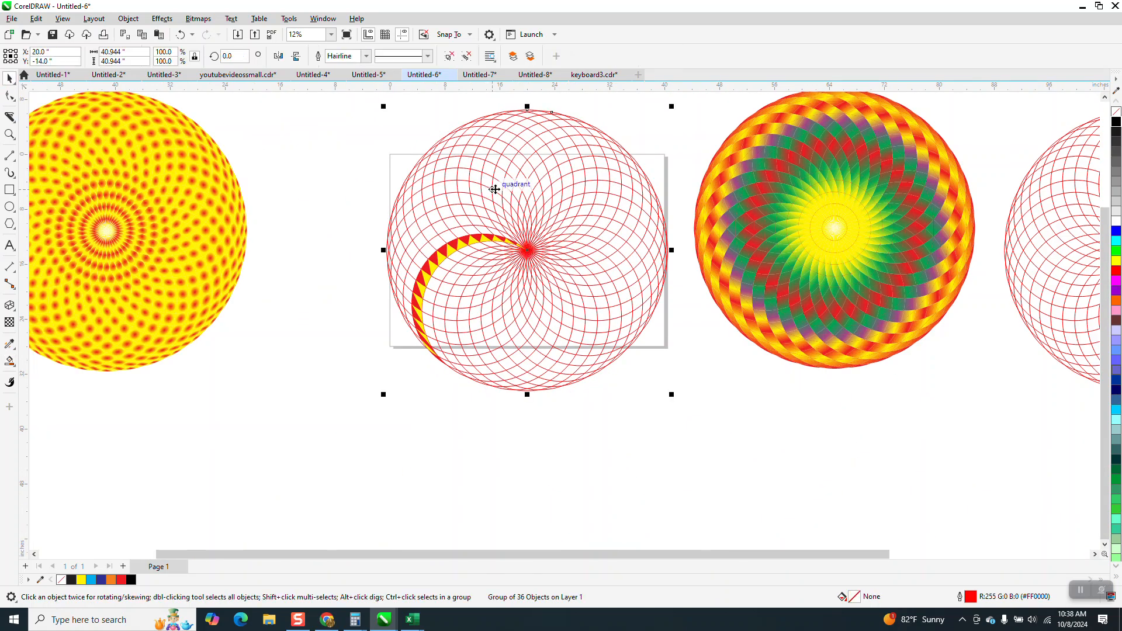
key(Down)
key(Down)
key(Down)
key(Down)
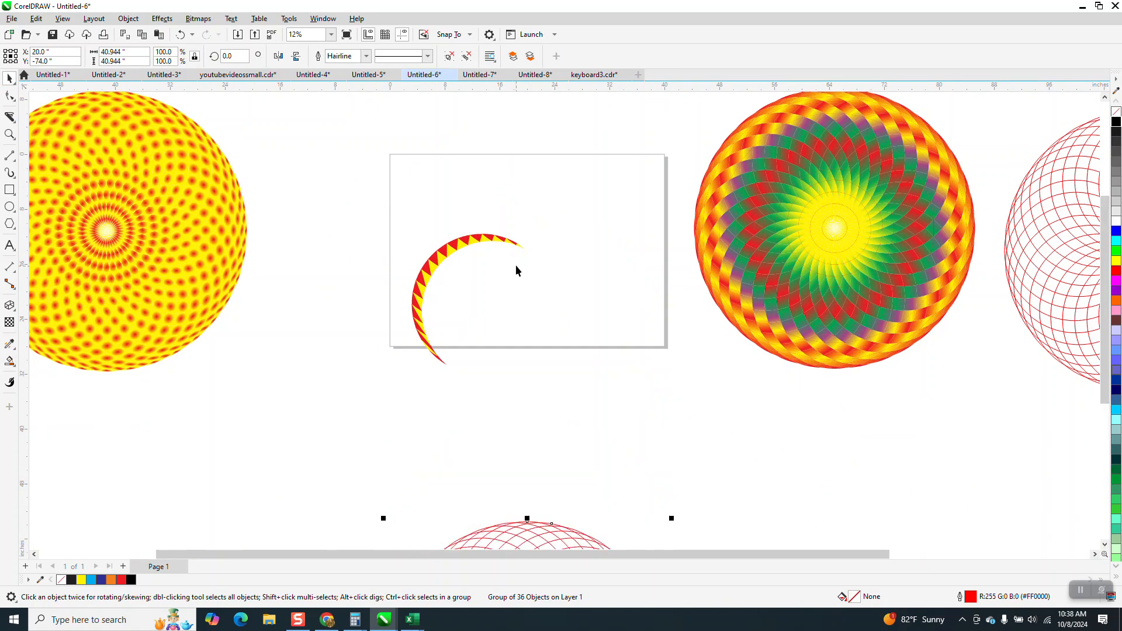
- Group the filled band cells, then rotate duplicates by 10° repeatedly until the copies complete the full circle
drag(371, 182, 627, 426)
key(ctrl+g)
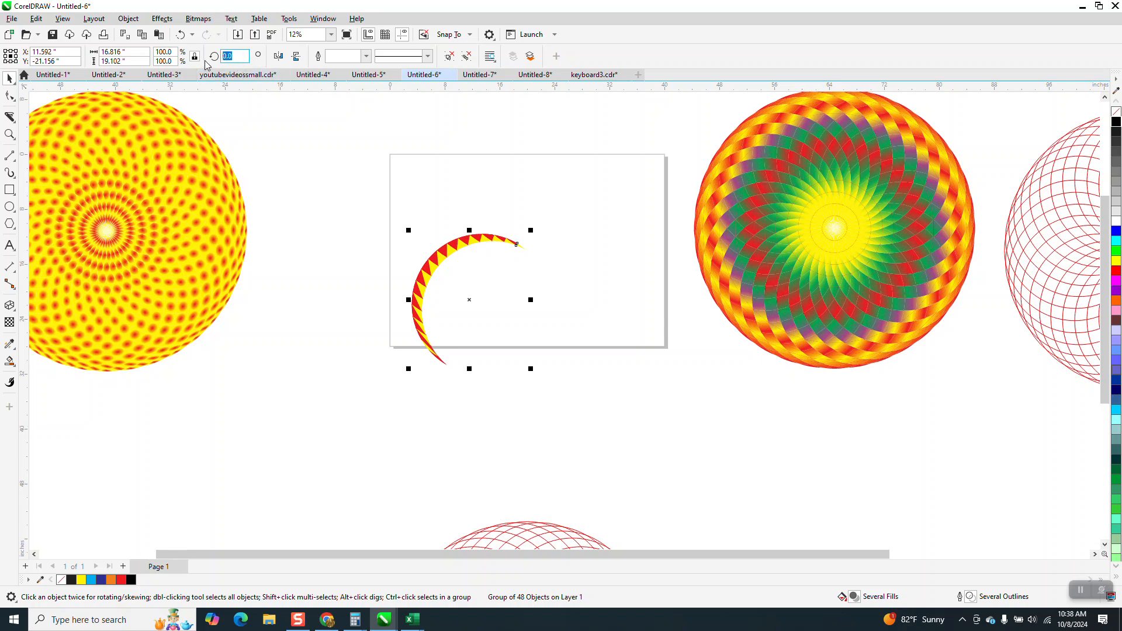
key(ctrl+Return)
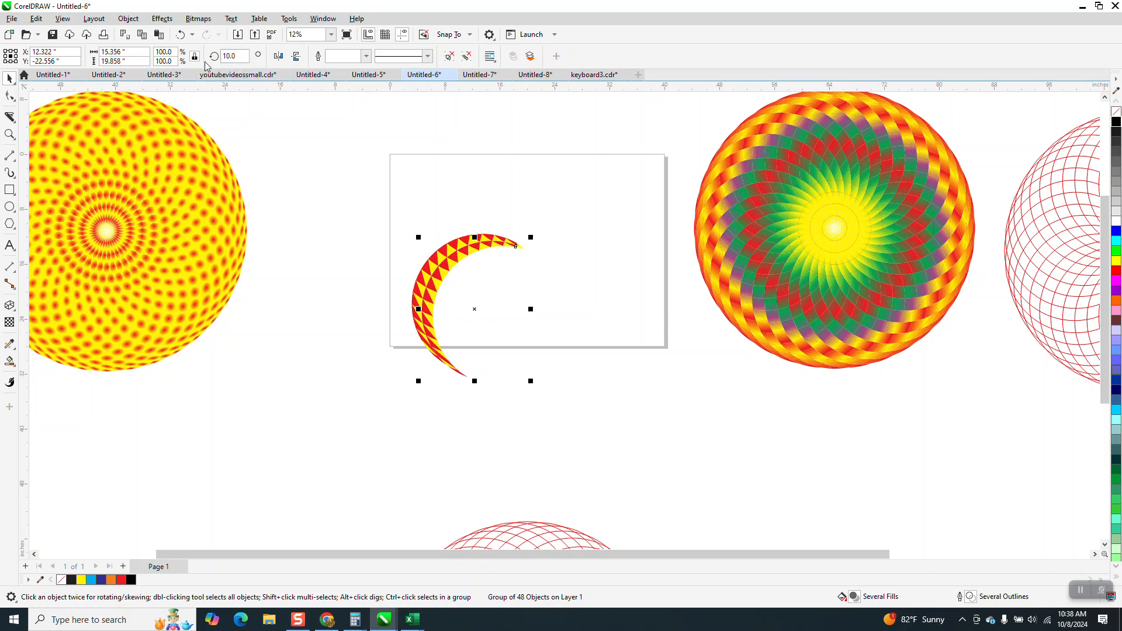
key(ctrl+r)
key(ctrl+r)
key(ctrl+r)
key(ctrl+r)
key(ctrl+r)
key(ctrl+r)
key(ctrl+r)
key(ctrl+r)
key(ctrl+r)
key(ctrl+r)
key(ctrl+r)
key(ctrl+r)
key(ctrl+r)
key(ctrl+r)
key(ctrl+r)
key(ctrl+r)
key(ctrl+r)
key(ctrl+r)
key(ctrl+r)
key(ctrl+r)
key(ctrl+r)
key(ctrl+r)
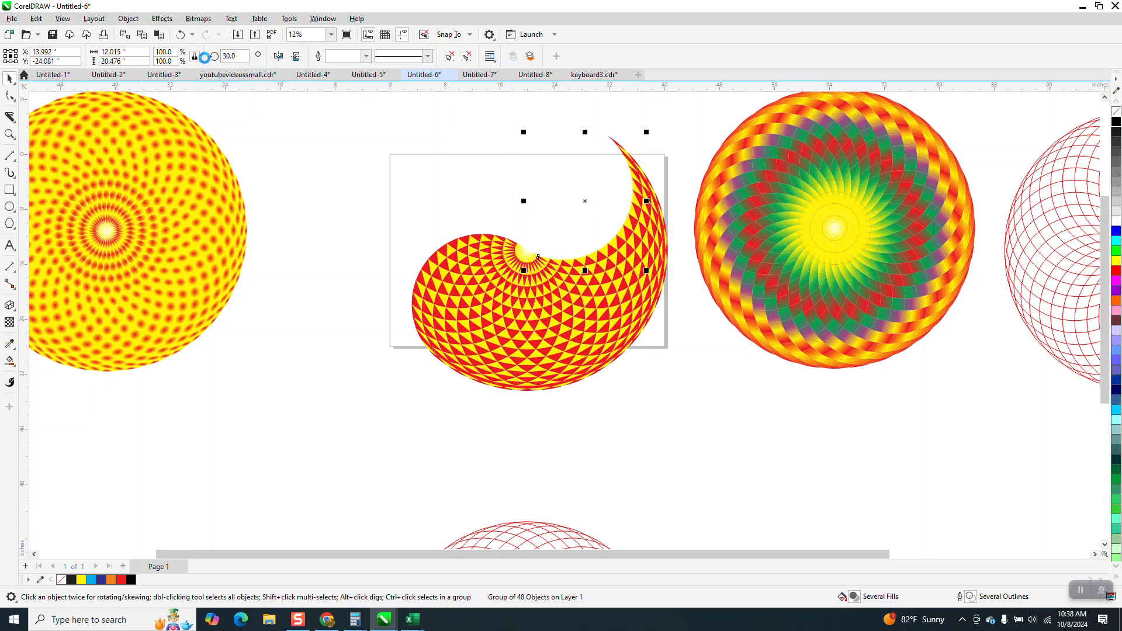
key(ctrl+r)
key(ctrl+r)
key(ctrl+r)
key(ctrl+r)
key(ctrl+r)
key(ctrl+r)
key(ctrl+r)
key(ctrl+r)
key(ctrl+r)
key(ctrl+r)
key(ctrl+r)
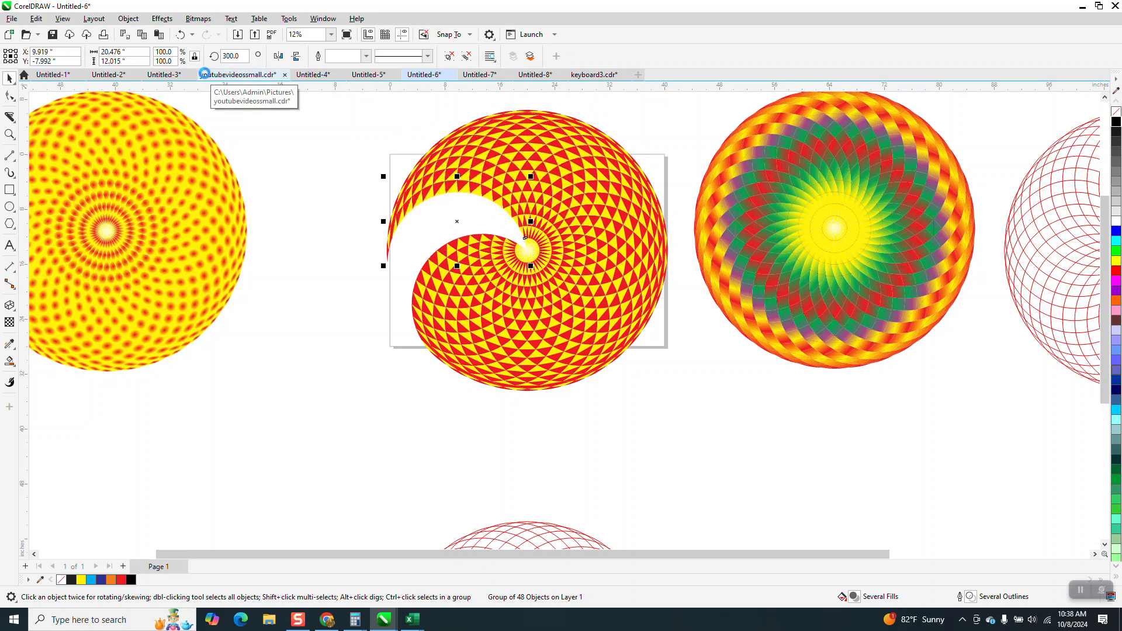
key(ctrl+r)
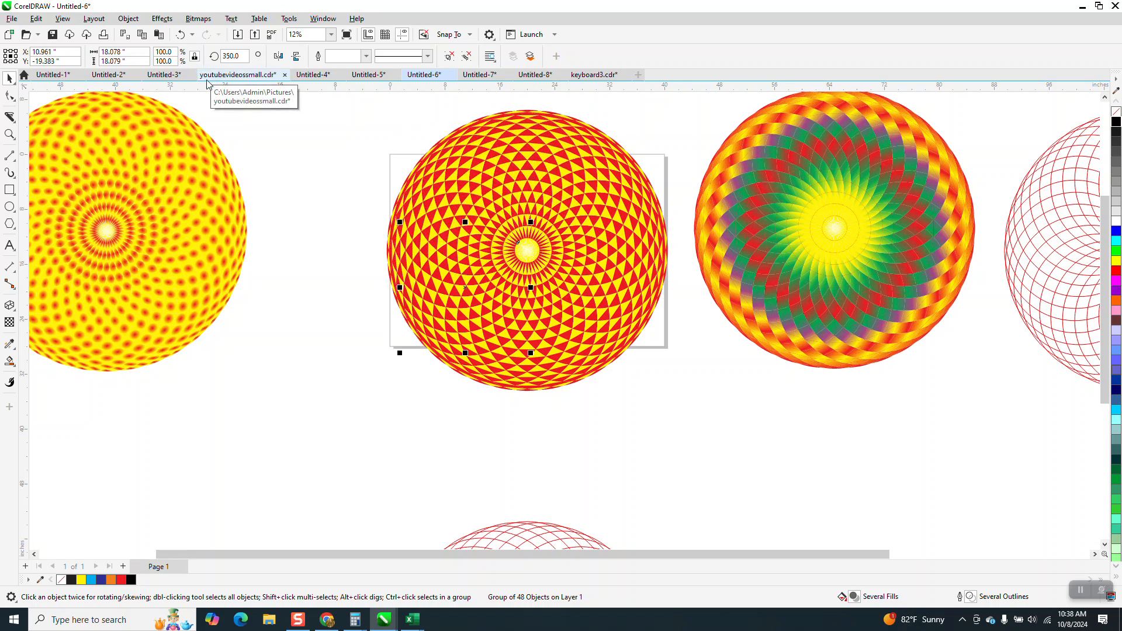
- Select the finished triangle mandala and nudge it to the right beside the other mandalas
click(9, 133)
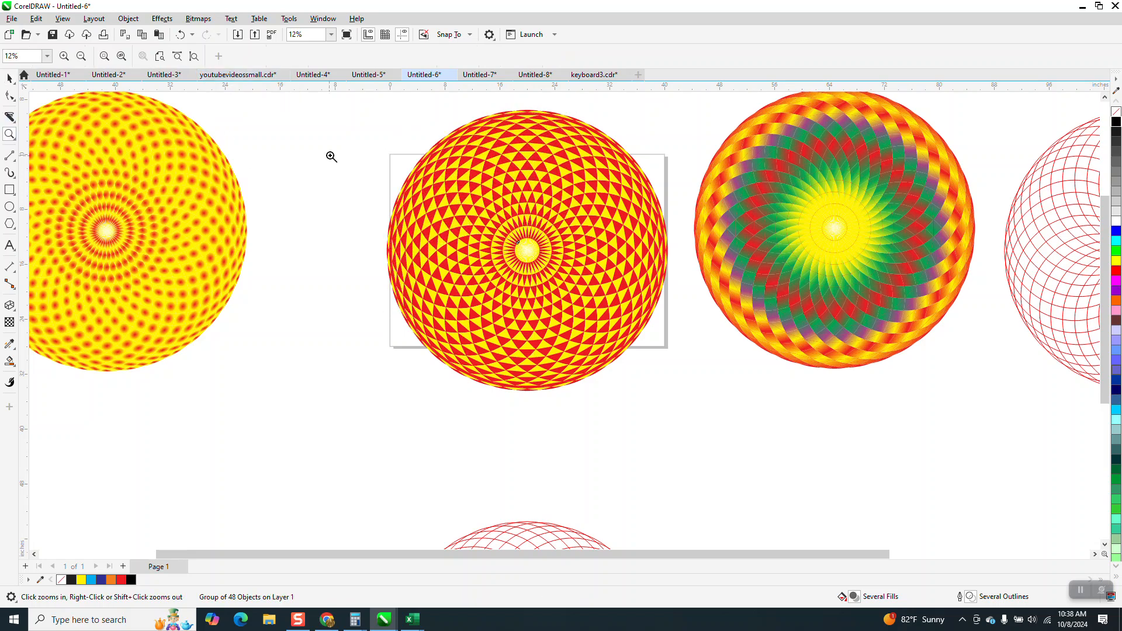
drag(383, 154, 744, 369)
scroll(662, 336, down, 5)
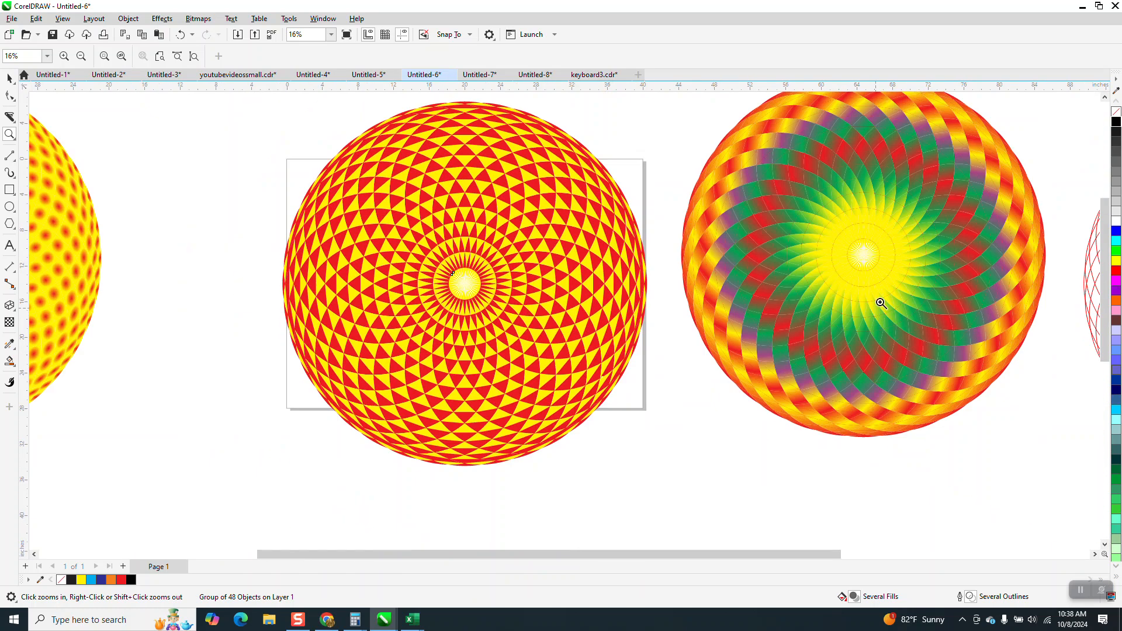
click(10, 80)
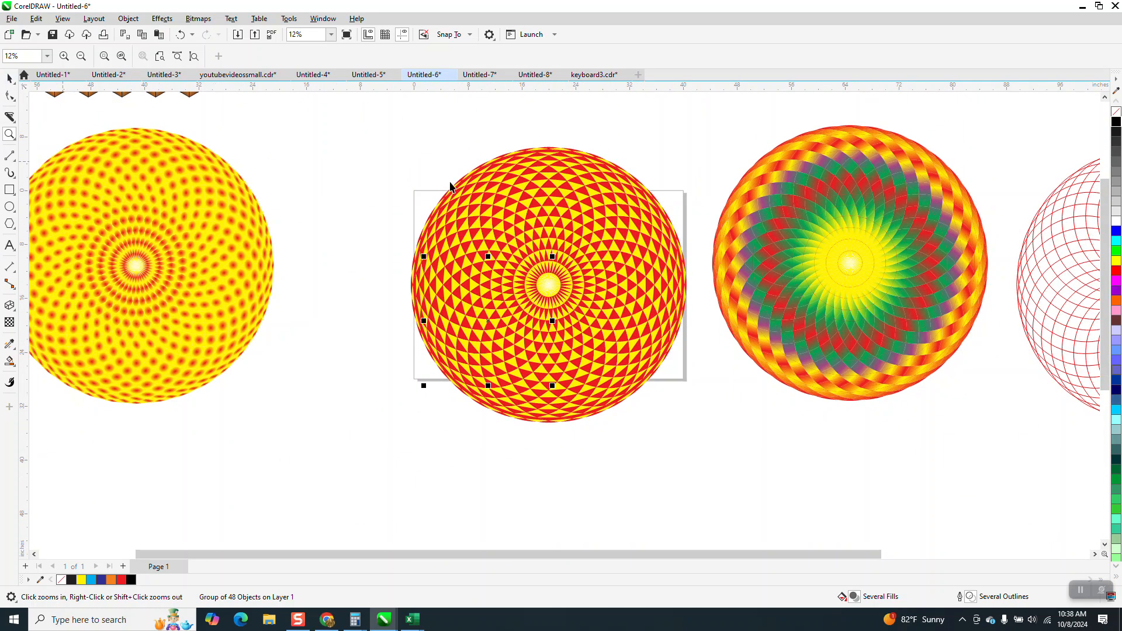
scroll(401, 172, down, 2)
drag(388, 137, 488, 269)
drag(559, 326, 564, 332)
key(Right)
key(Right)
key(Right)
key(Right)
key(Right)
key(Right)
key(Right)
key(Right)
key(Right)
key(Right)
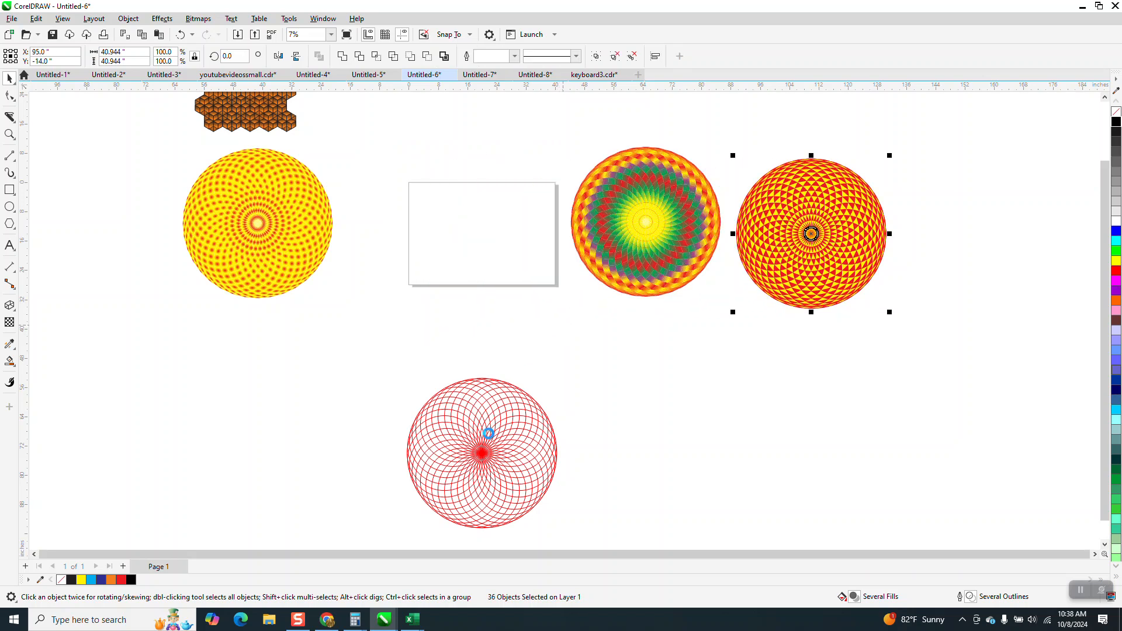
- Select the circle line pattern and nudge it back up onto the page
click(493, 434)
key(Up)
key(Up)
key(Up)
key(Up)
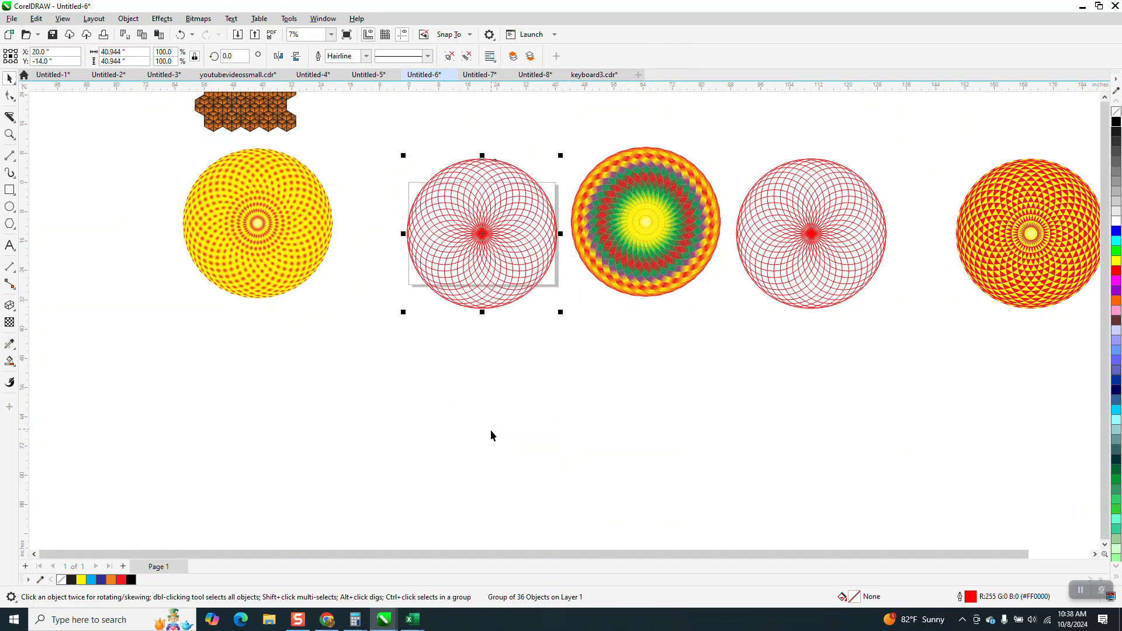
- Move the circle line pattern below the rainbow mandala
click(10, 134)
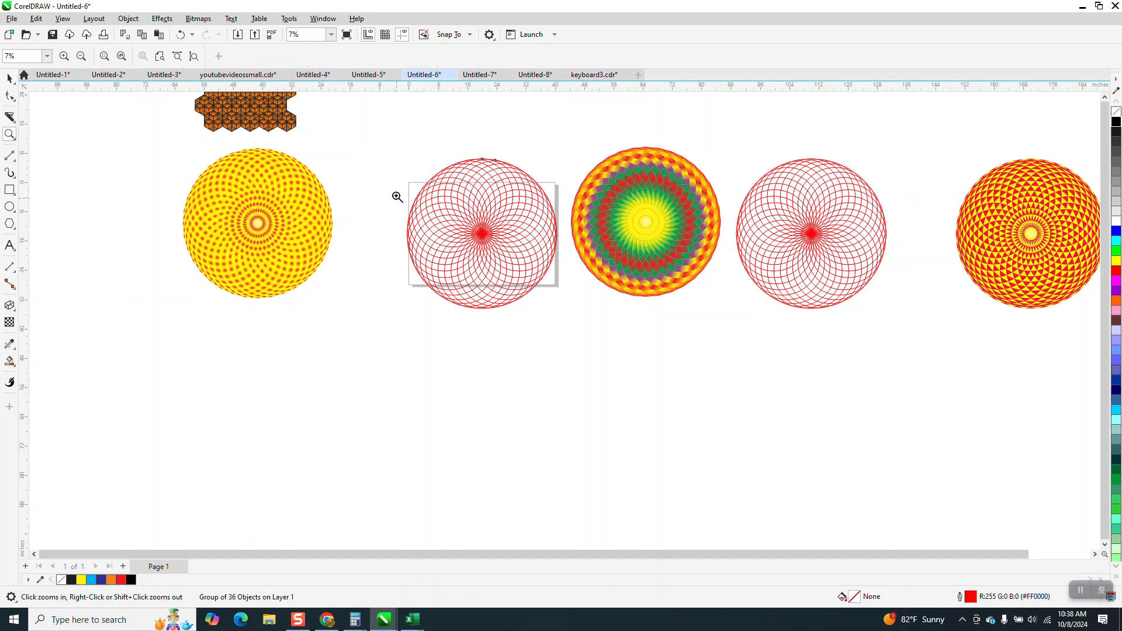
drag(394, 196, 586, 328)
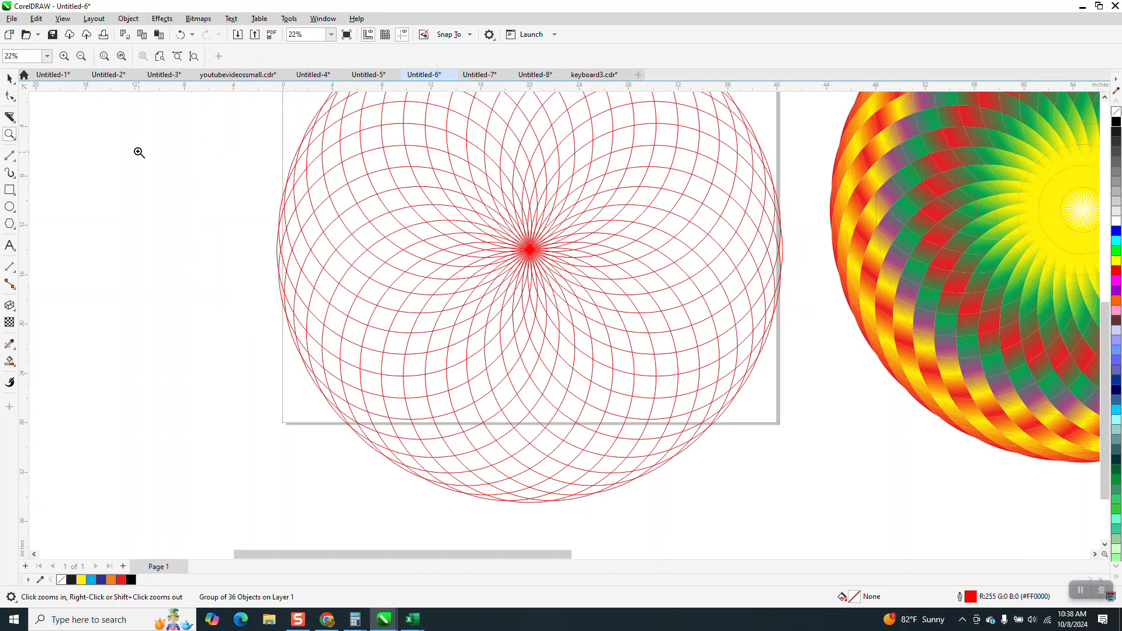
drag(679, 375, 680, 376)
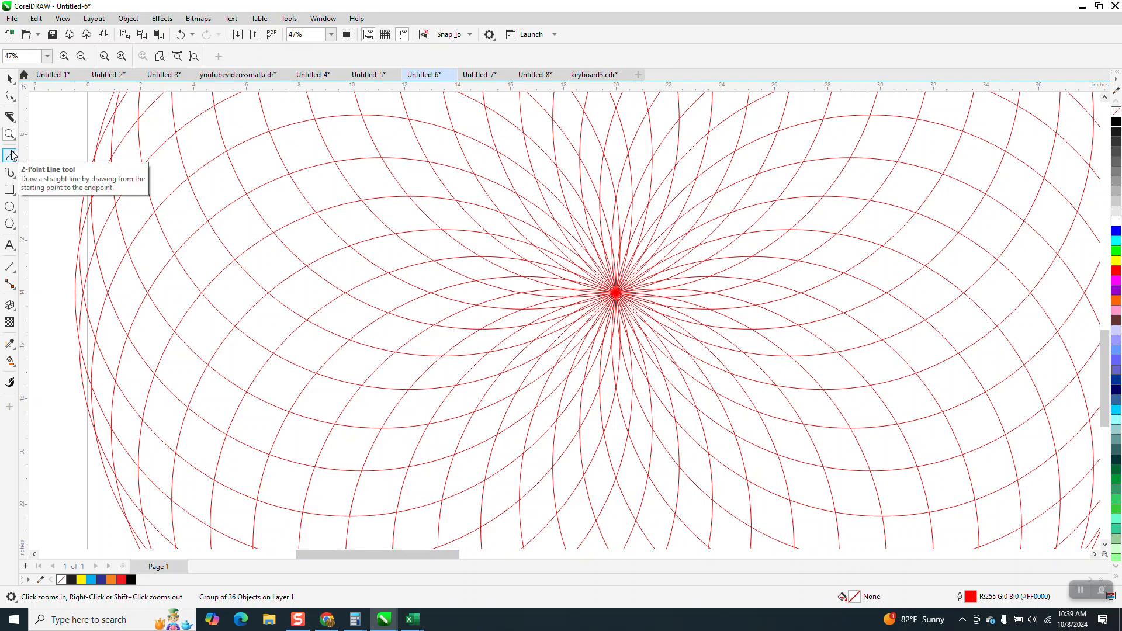
scroll(346, 313, down, 3)
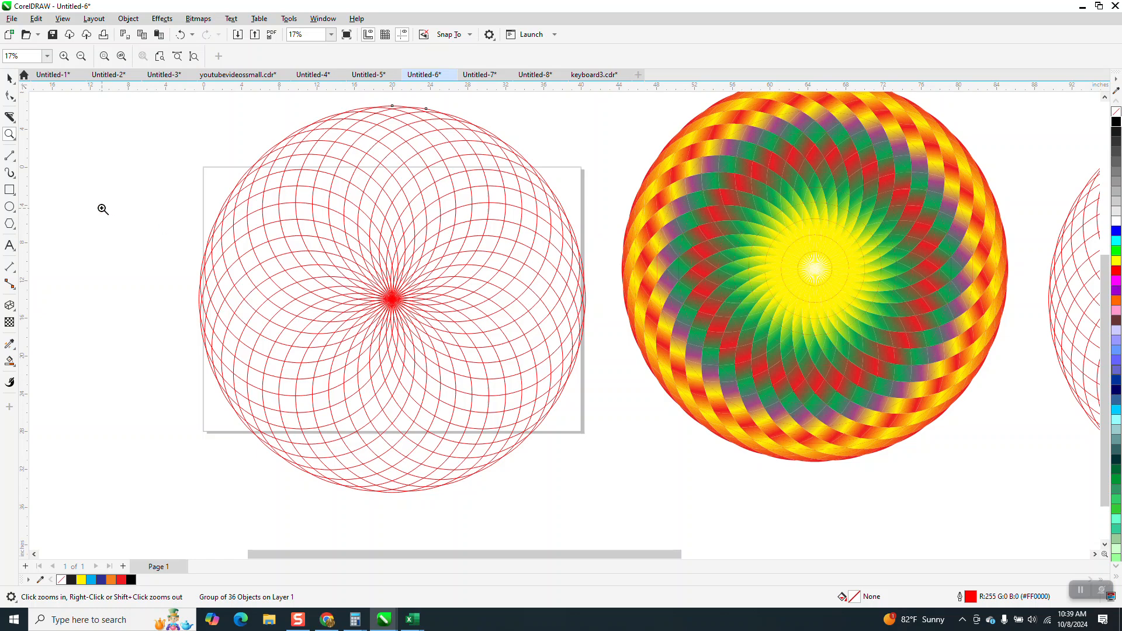
click(9, 78)
click(293, 230)
scroll(293, 230, down, 2)
drag(344, 257, 619, 448)
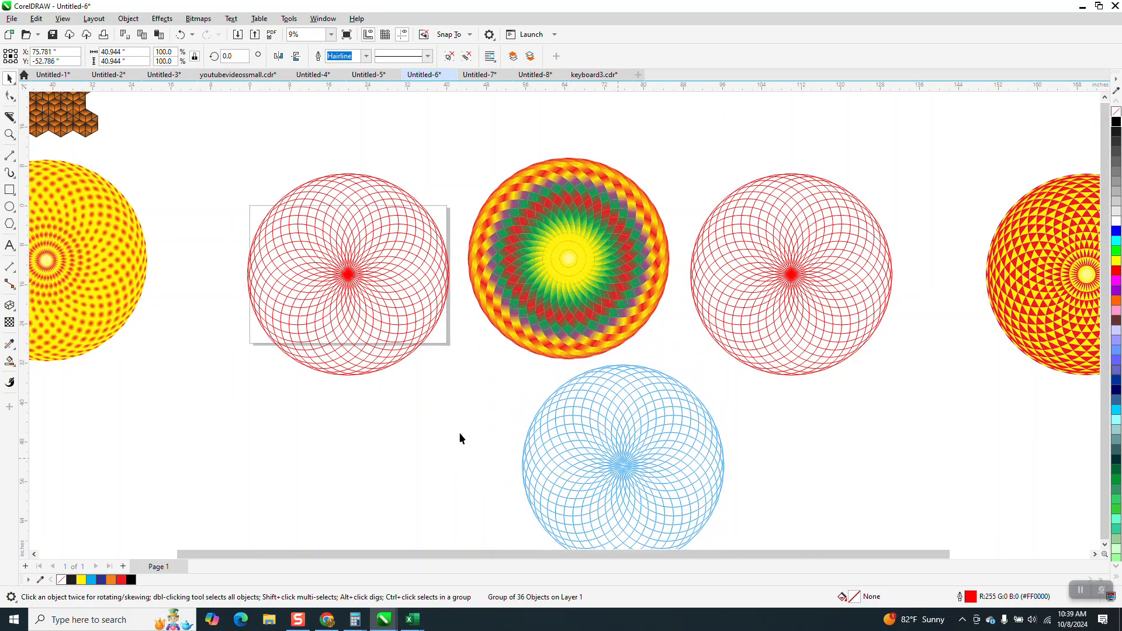
- Draw a circle about 26.7 inches across on the blank page
click(10, 206)
mouse_move(401, 225)
mouse_down()
mouse_move(308, 358)
mouse_move(325, 314)
mouse_up()
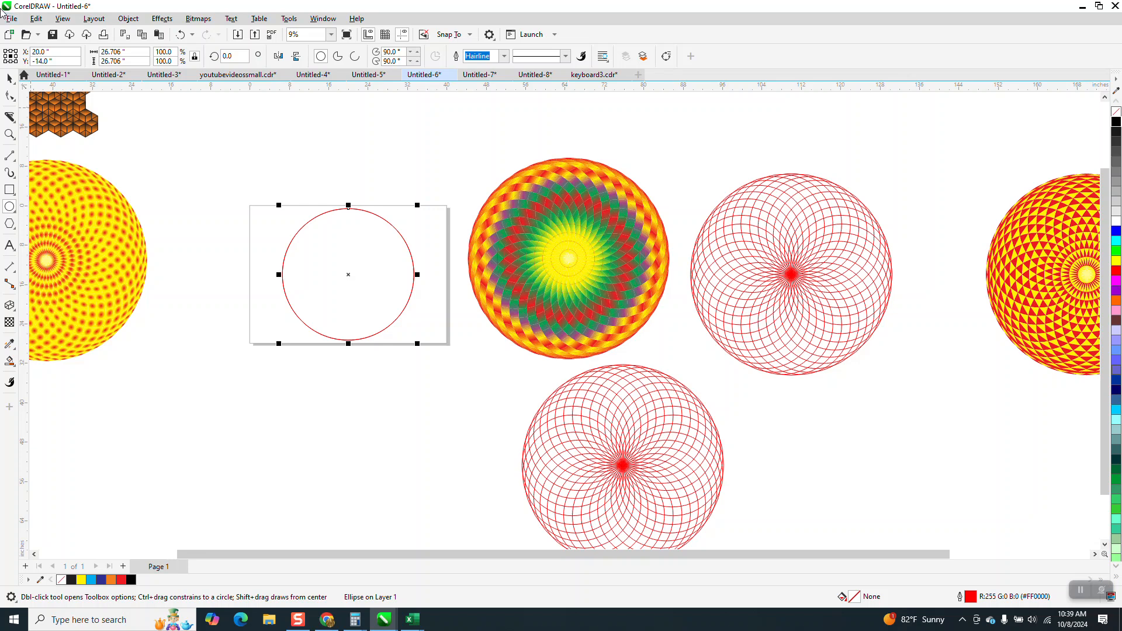
- Move the circle's rotation centre to its bottom edge and rotate a duplicate by 10°
click(11, 79)
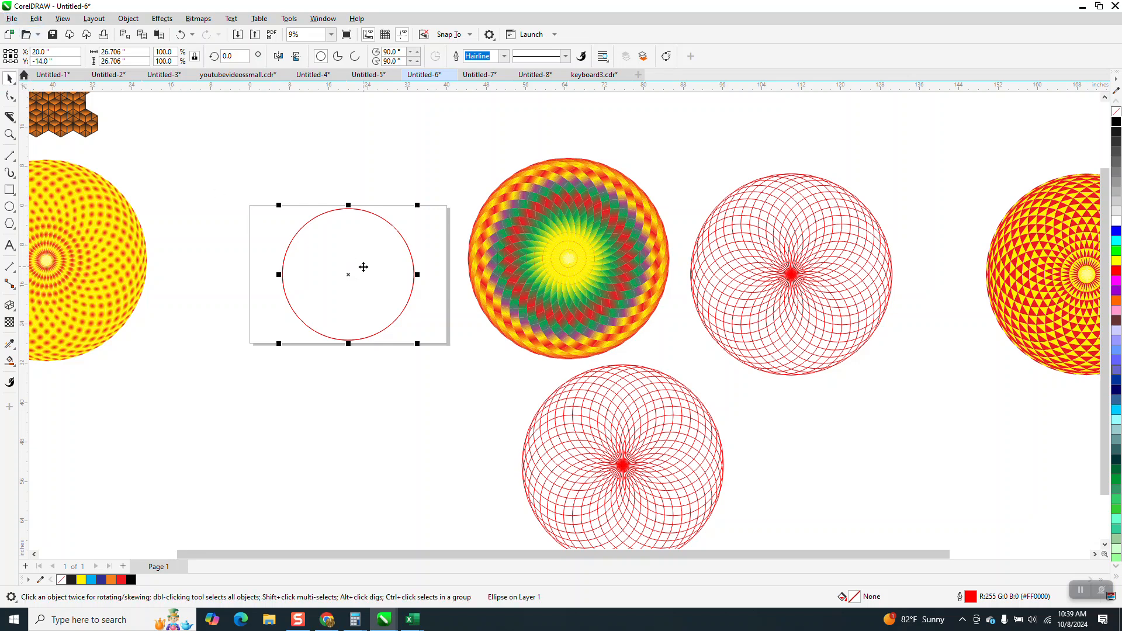
click(354, 277)
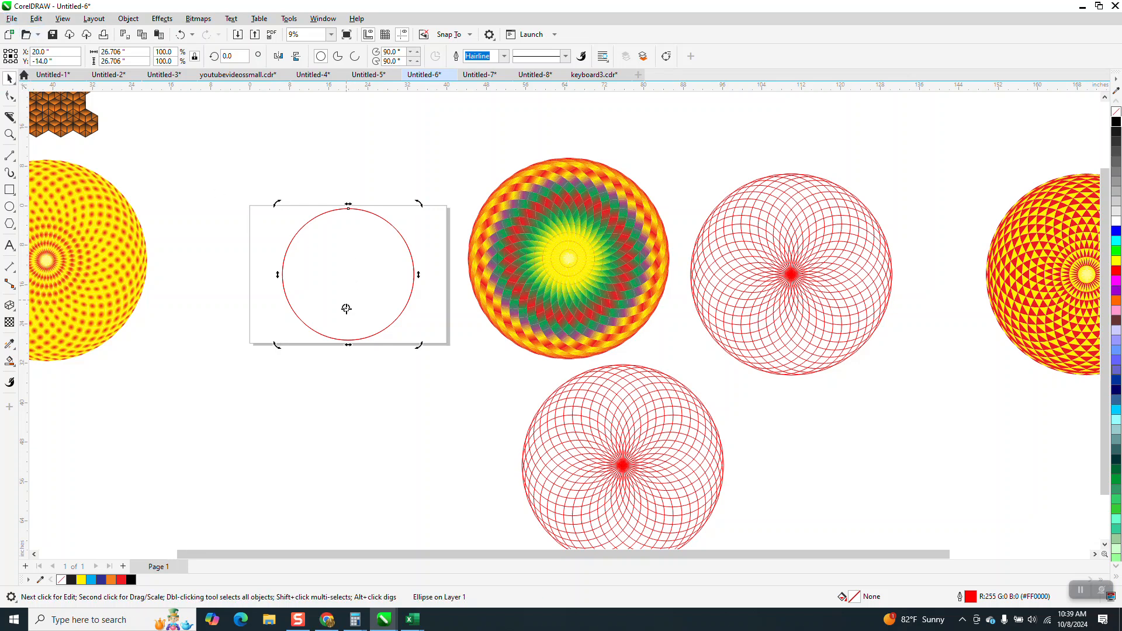
drag(347, 340, 348, 341)
text(10)
key(Return)
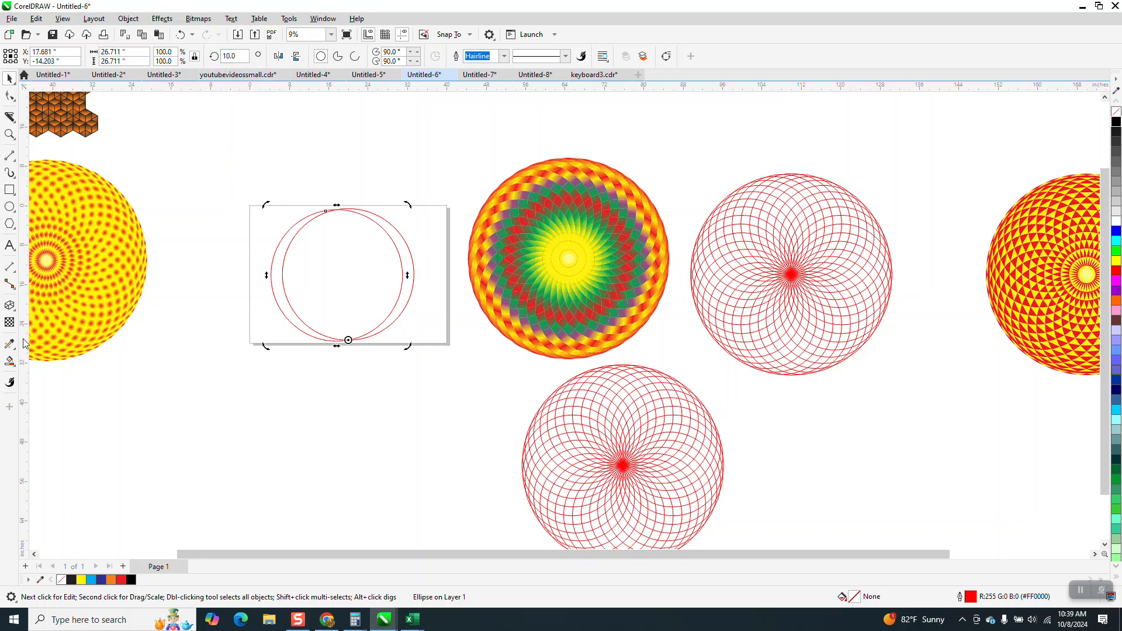
- Smart-fill the crescent between the two overlapping circles with yellow
click(10, 361)
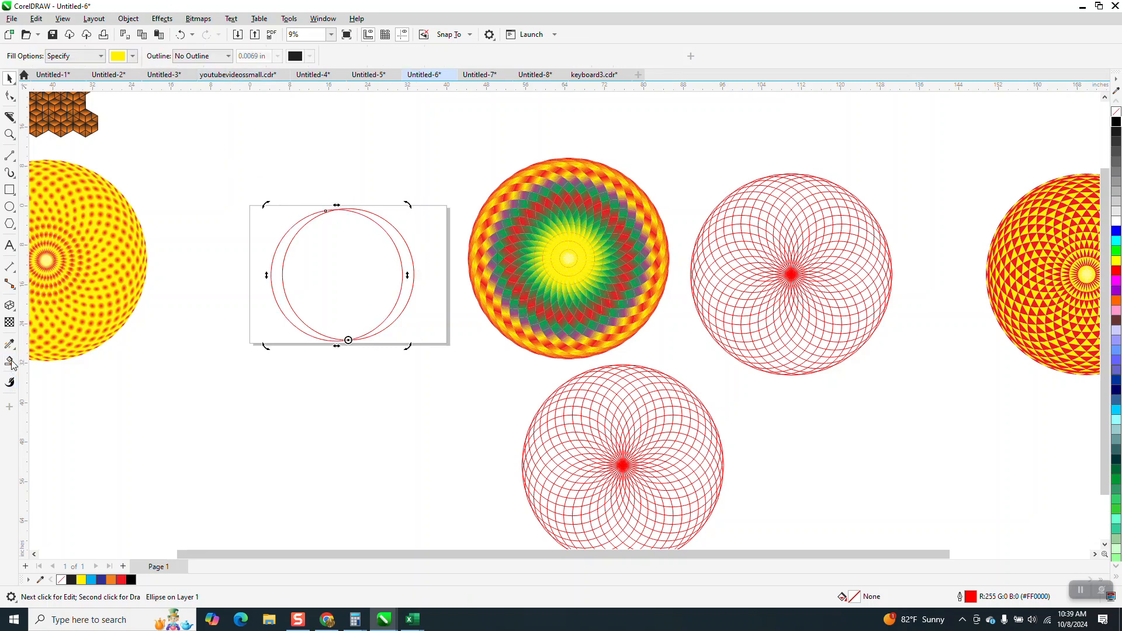
click(401, 245)
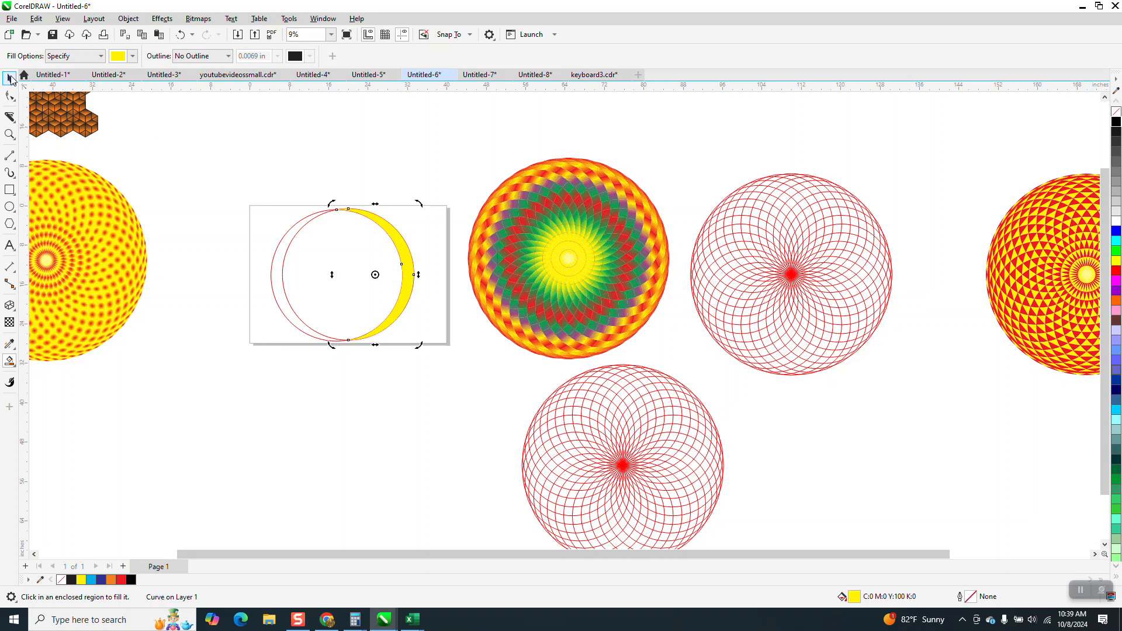
- Move the yellow crescent aside and delete the two circles
click(11, 78)
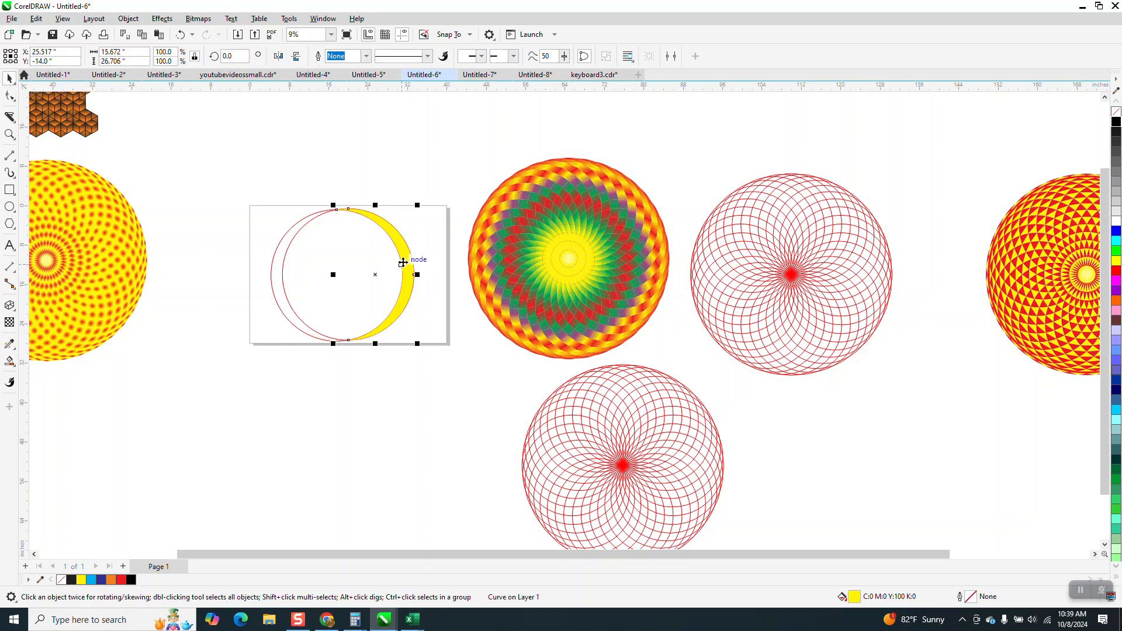
drag(407, 266, 425, 185)
drag(251, 194, 353, 321)
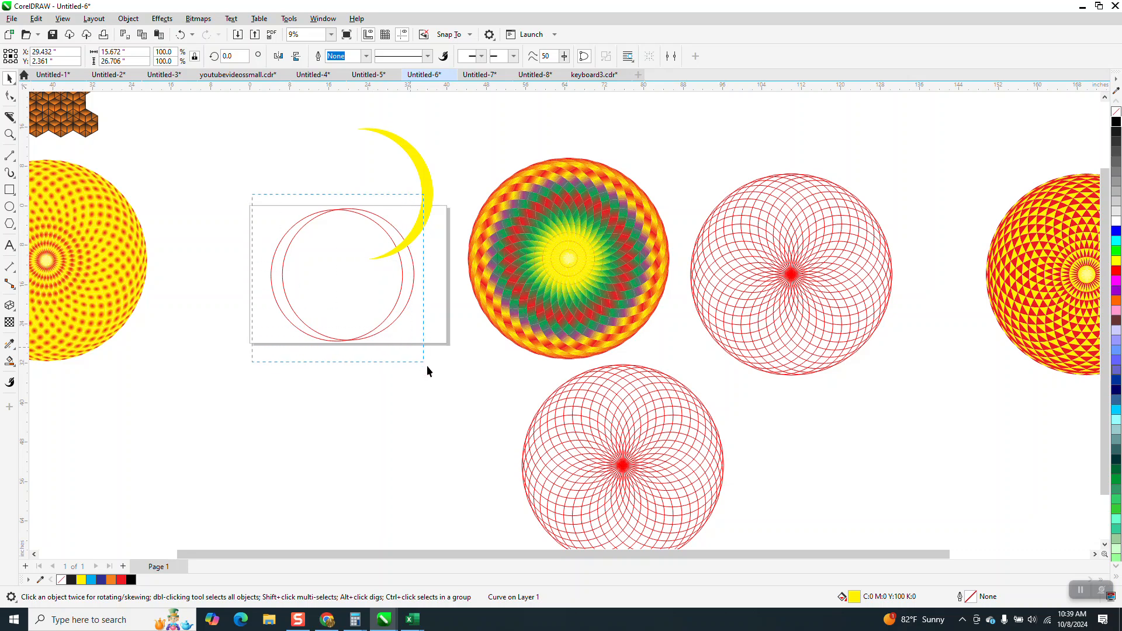
drag(426, 366, 429, 366)
key(Delete)
- Scale the crescent down to about 77% and move it back onto the page
drag(426, 188, 369, 205)
drag(375, 136, 357, 167)
drag(351, 221, 380, 230)
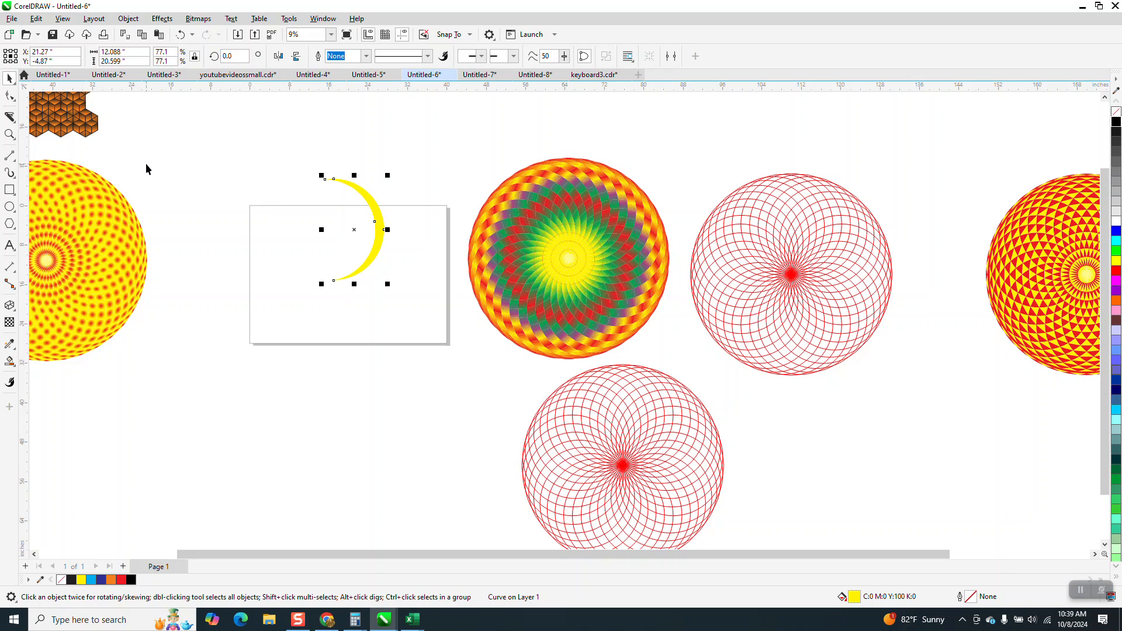
- Apply a linear fountain fill along the crescent from its lower tip to its upper tip
click(9, 135)
drag(308, 169, 445, 298)
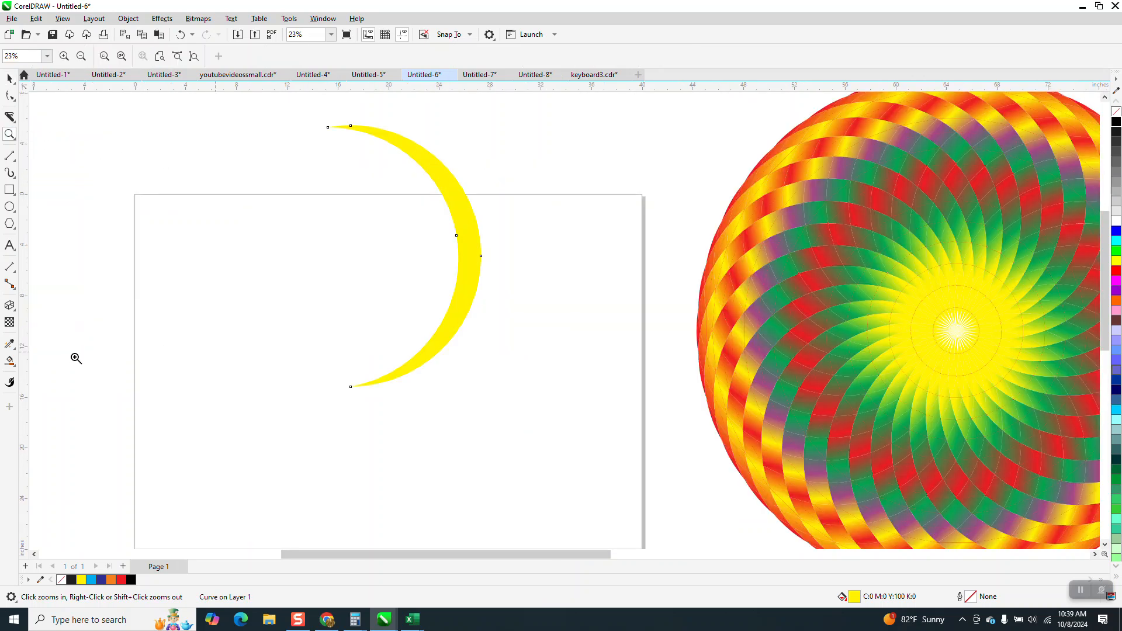
click(15, 372)
click(35, 361)
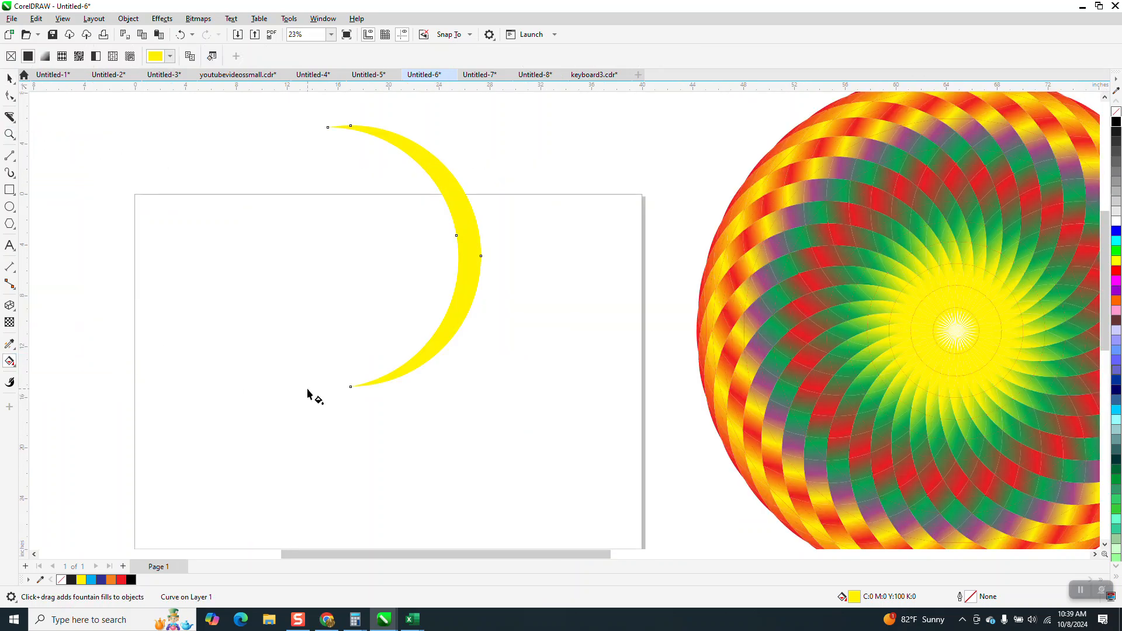
click(377, 384)
drag(385, 353, 392, 125)
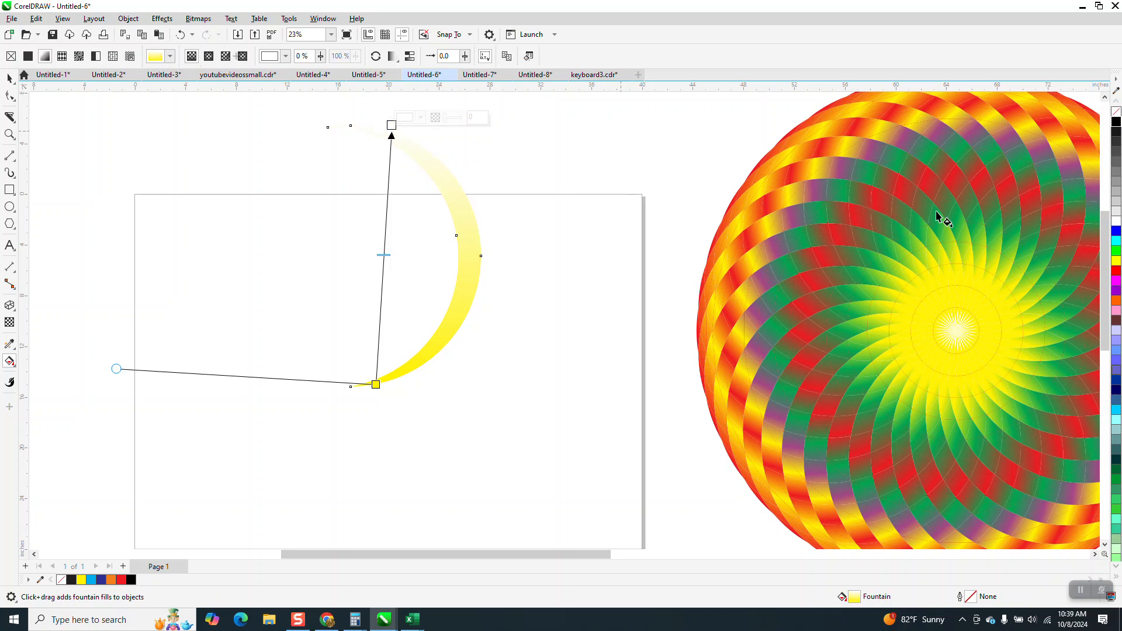
- Set the gradient's top end to red and add yellow, red, green and yellow stops below it
drag(1116, 270, 391, 125)
drag(1117, 260, 391, 154)
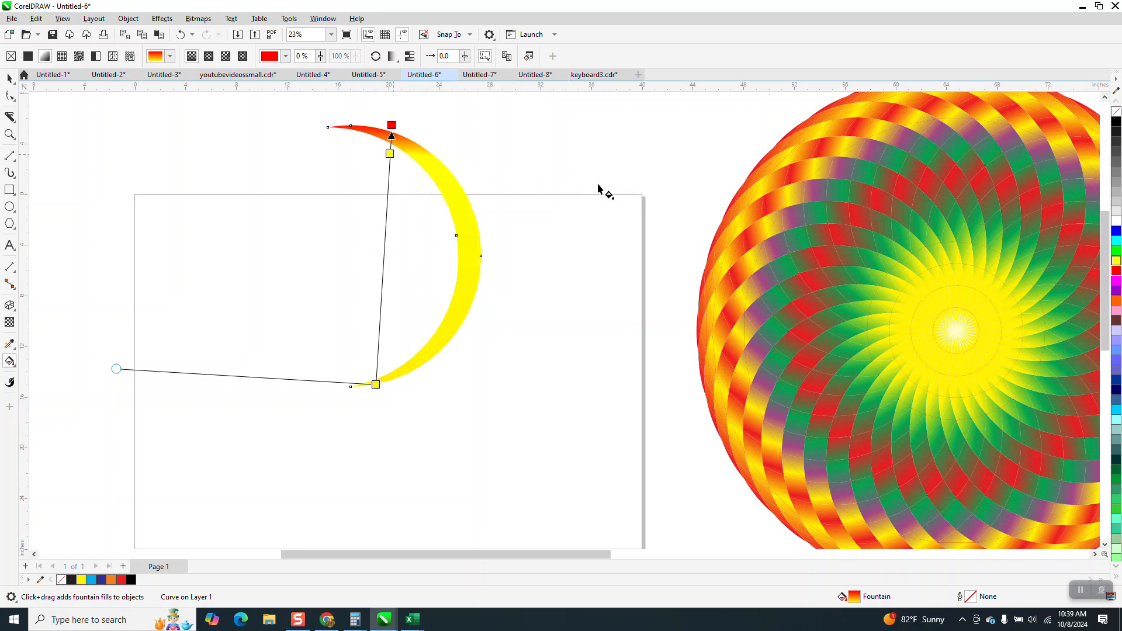
drag(1117, 277, 388, 179)
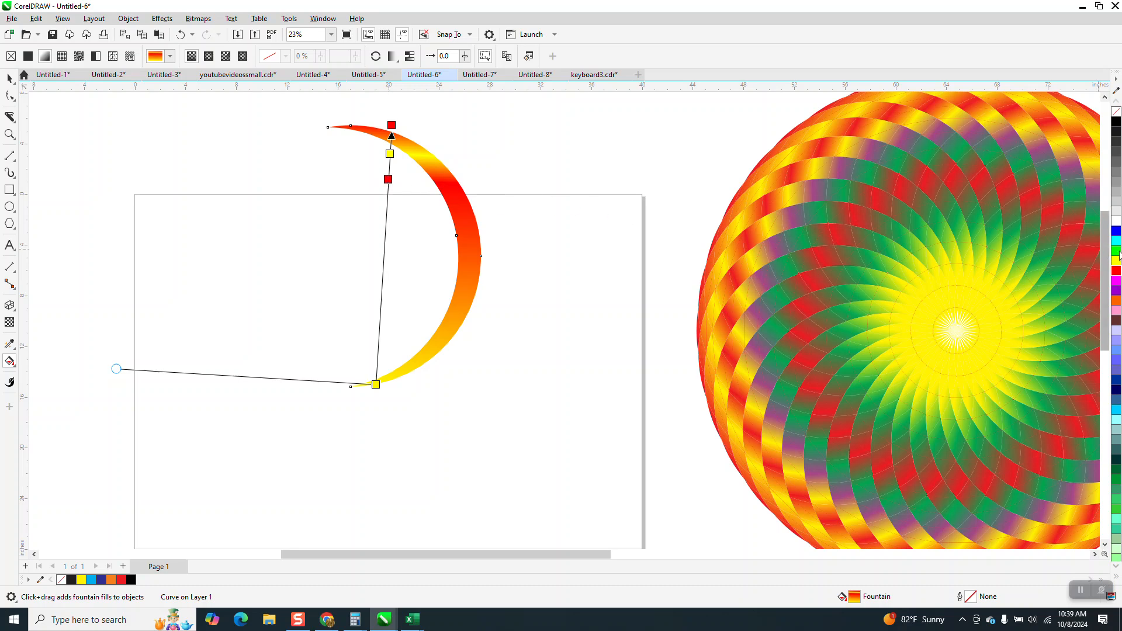
drag(1116, 250, 387, 203)
drag(1117, 266, 385, 224)
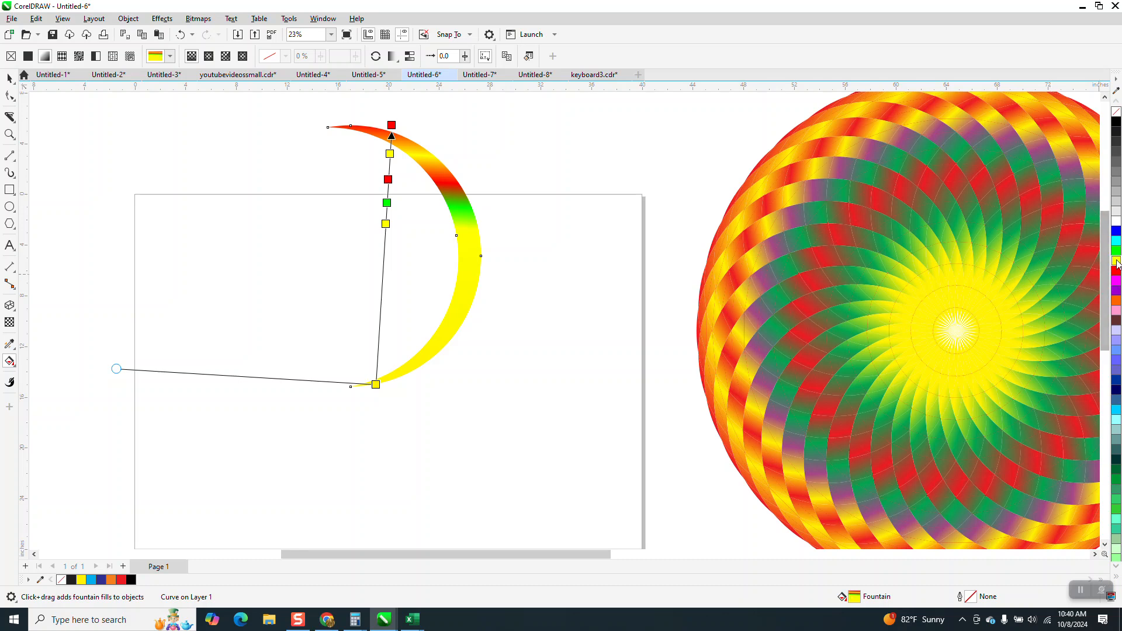
- Add cyan, blue, red, yellow and red stops further down the crescent's gradient
drag(1100, 249, 383, 250)
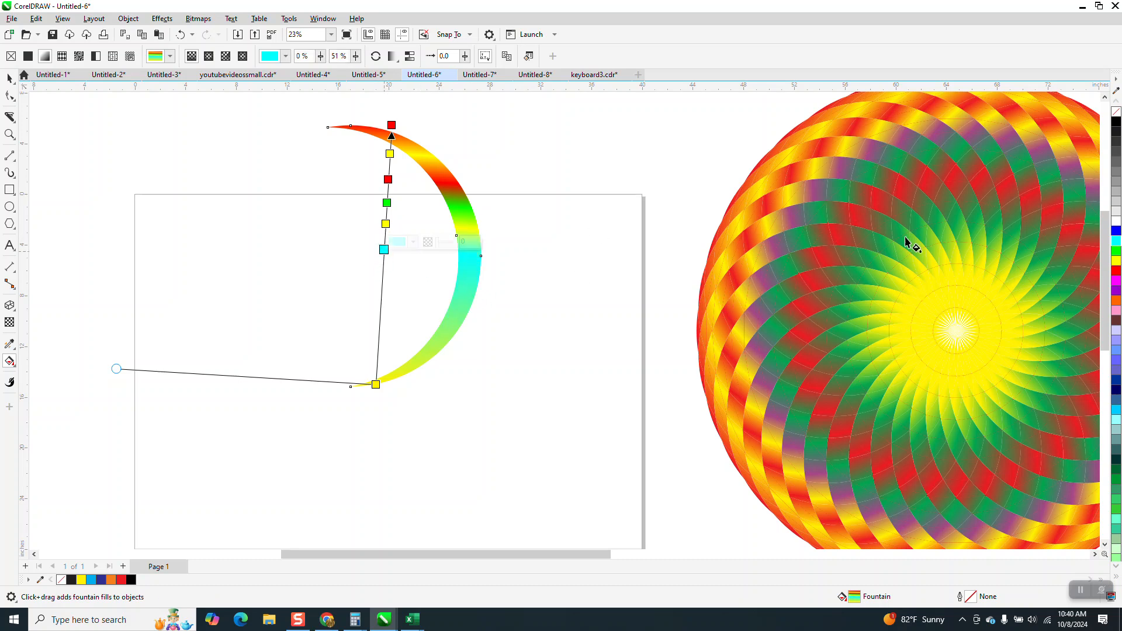
drag(1115, 232, 383, 269)
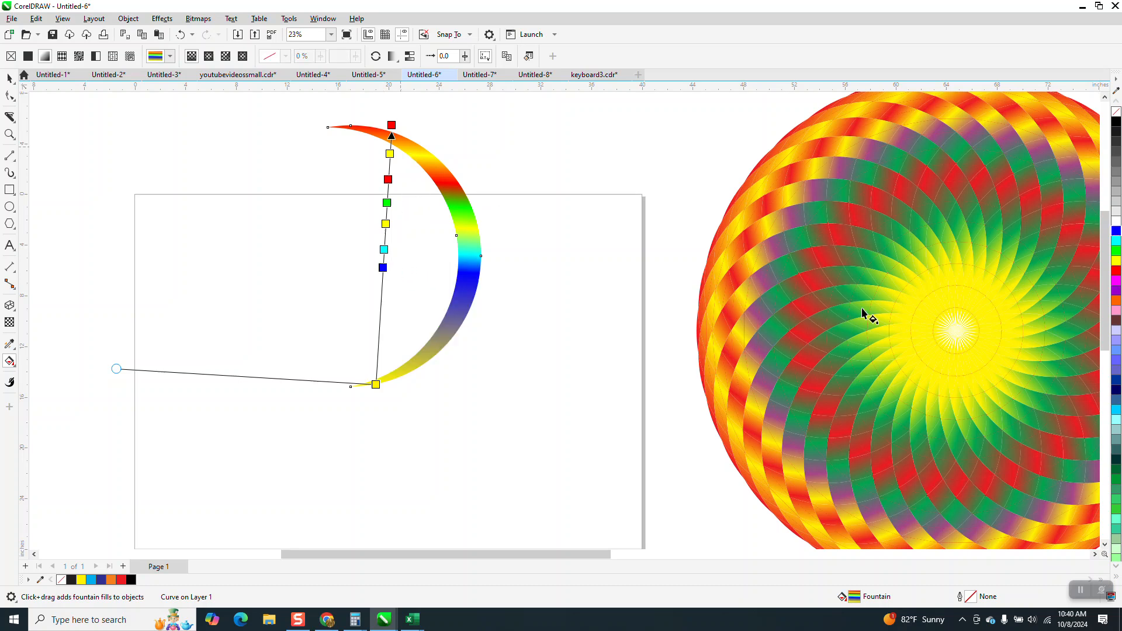
drag(1113, 272, 382, 284)
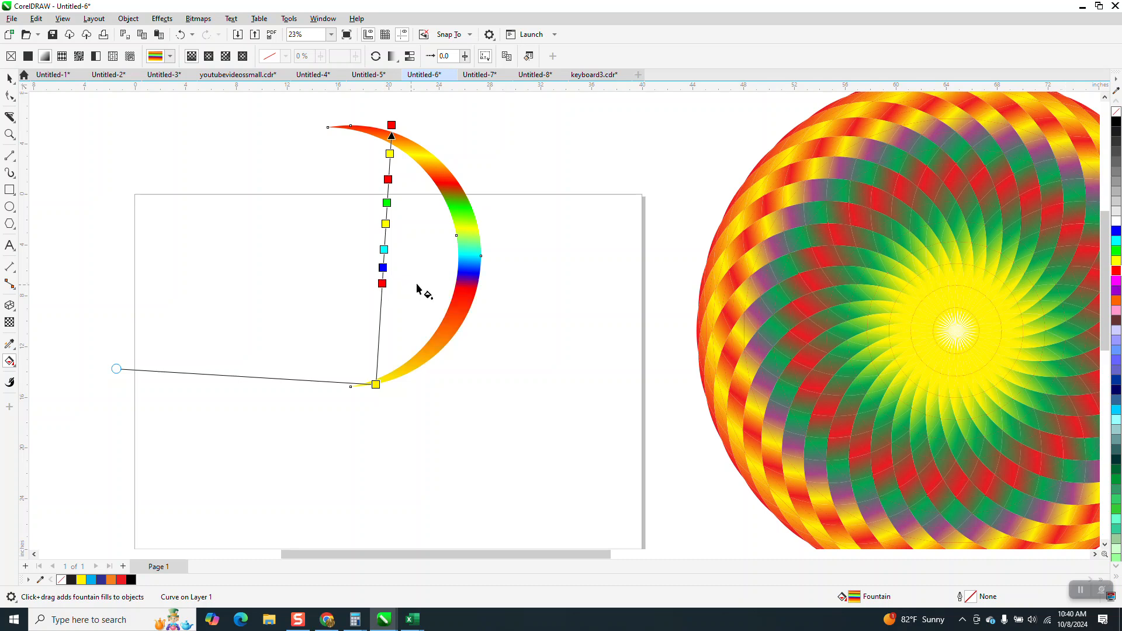
drag(1116, 261, 381, 297)
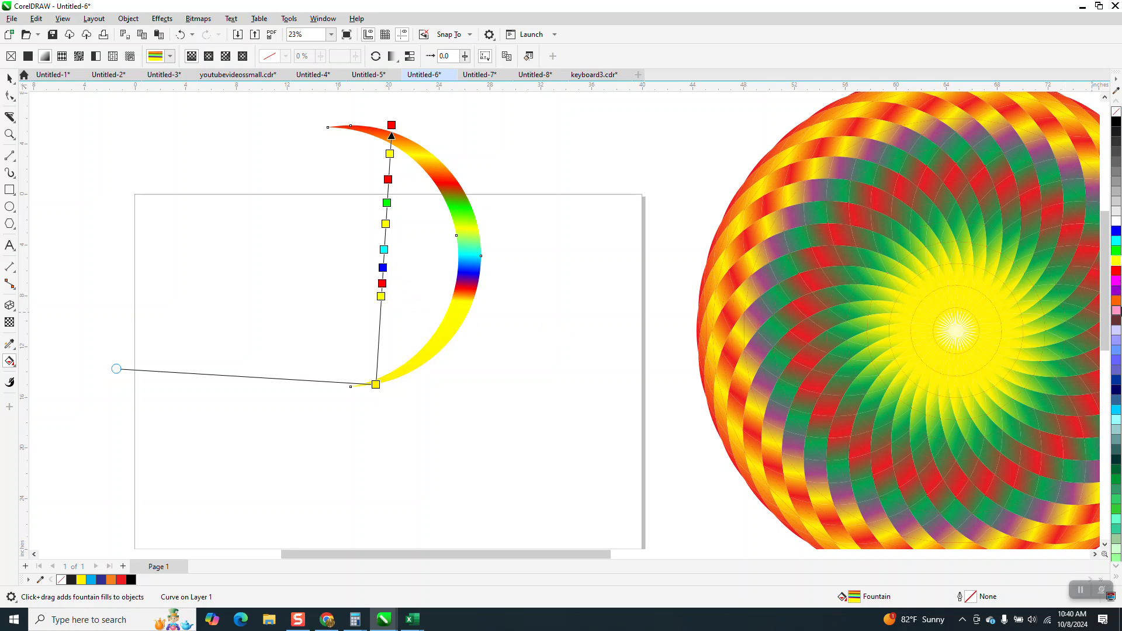
drag(1117, 273, 380, 318)
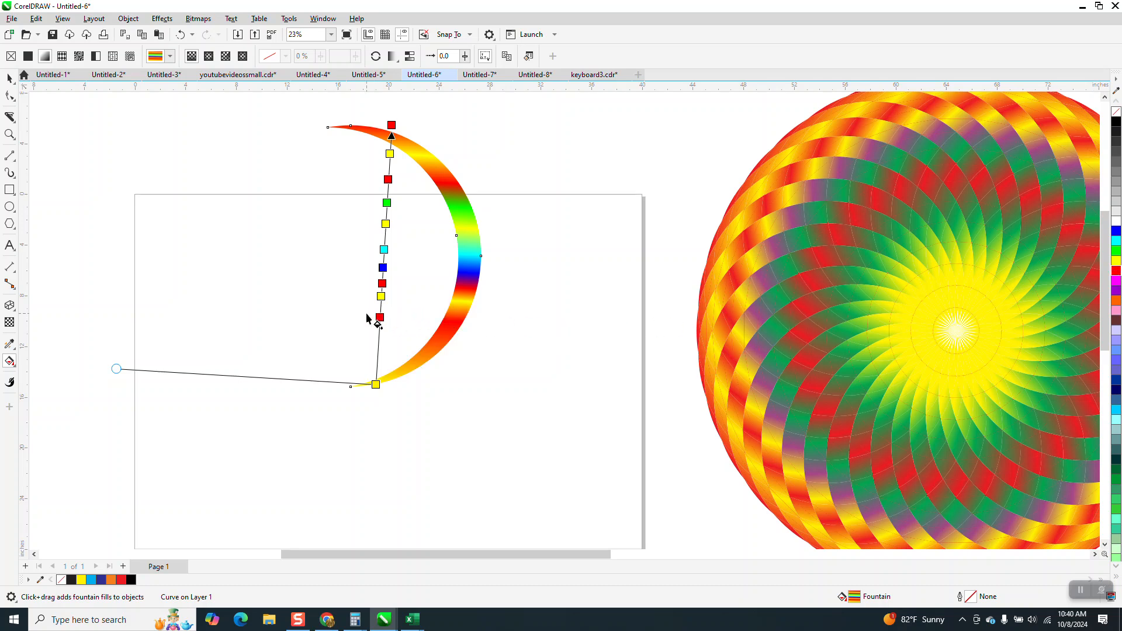
- Set the crescent's rotation centre at its lower tip and repeat rotated duplicates until they complete a full circle
click(10, 80)
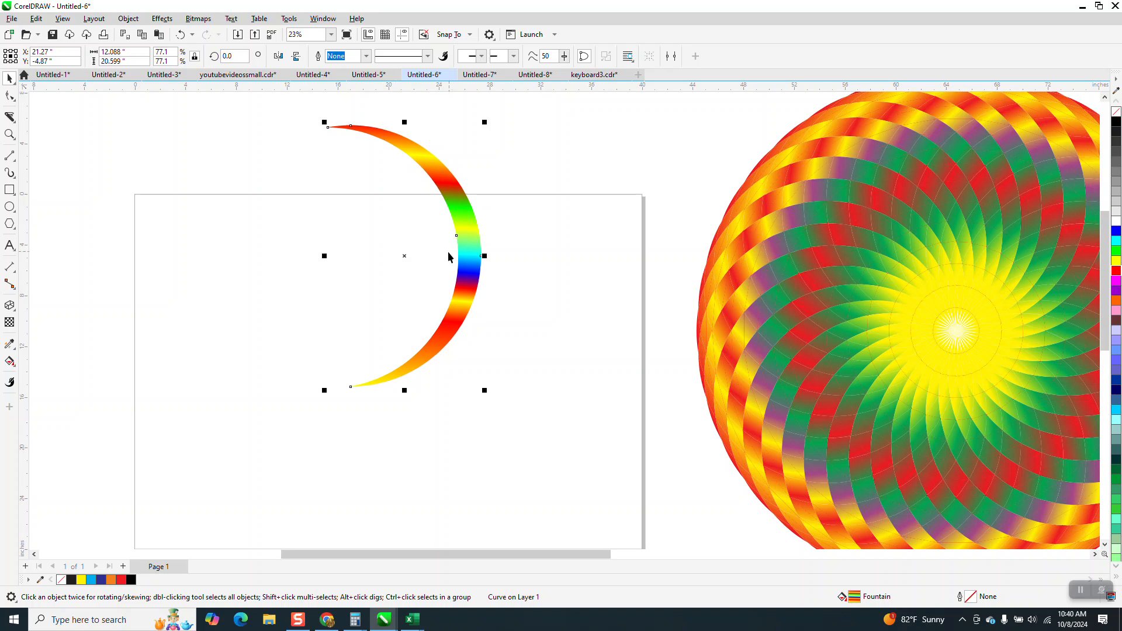
click(407, 256)
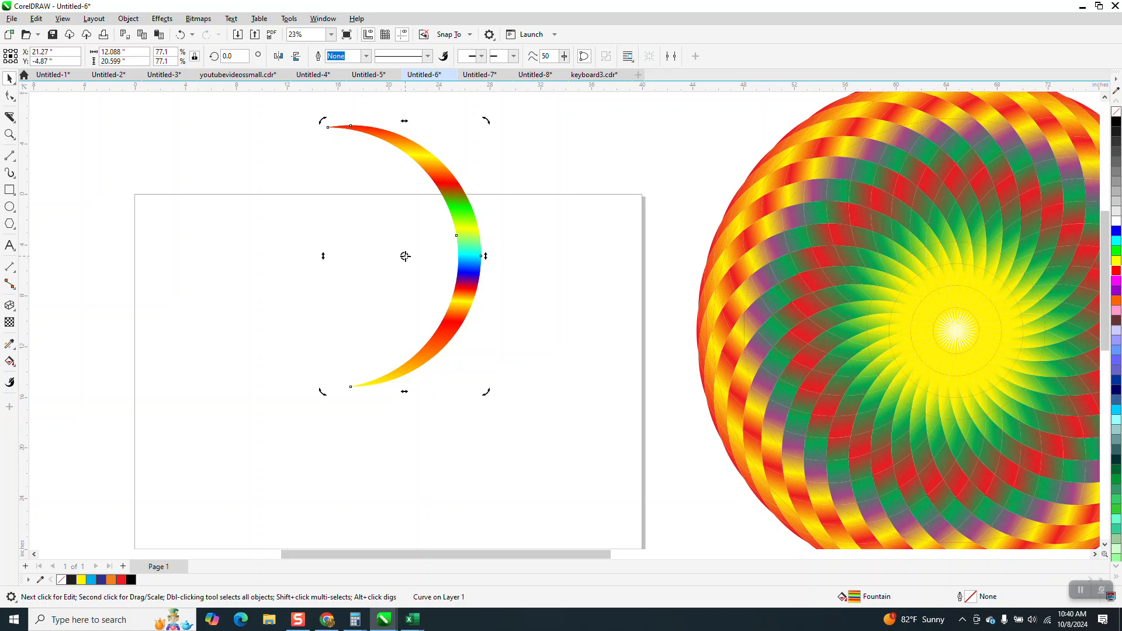
drag(405, 256, 350, 387)
click(160, 35)
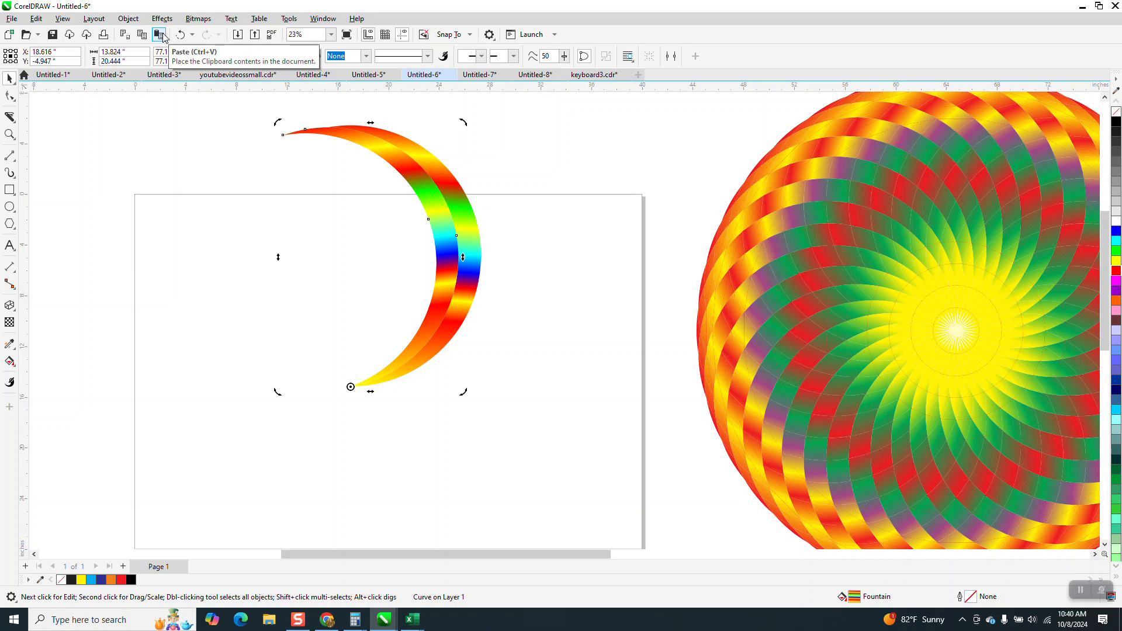
click(162, 35)
click(162, 35)
click(162, 35)
click(161, 35)
click(162, 36)
click(162, 35)
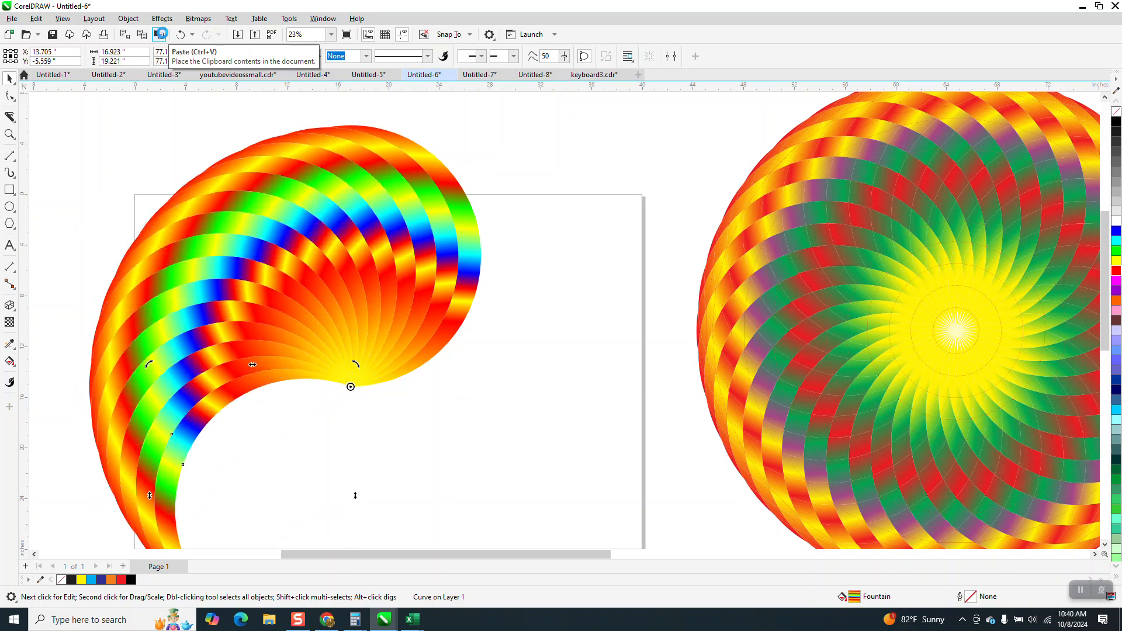
click(161, 35)
click(160, 35)
click(161, 35)
click(161, 35)
click(162, 36)
click(161, 35)
click(162, 36)
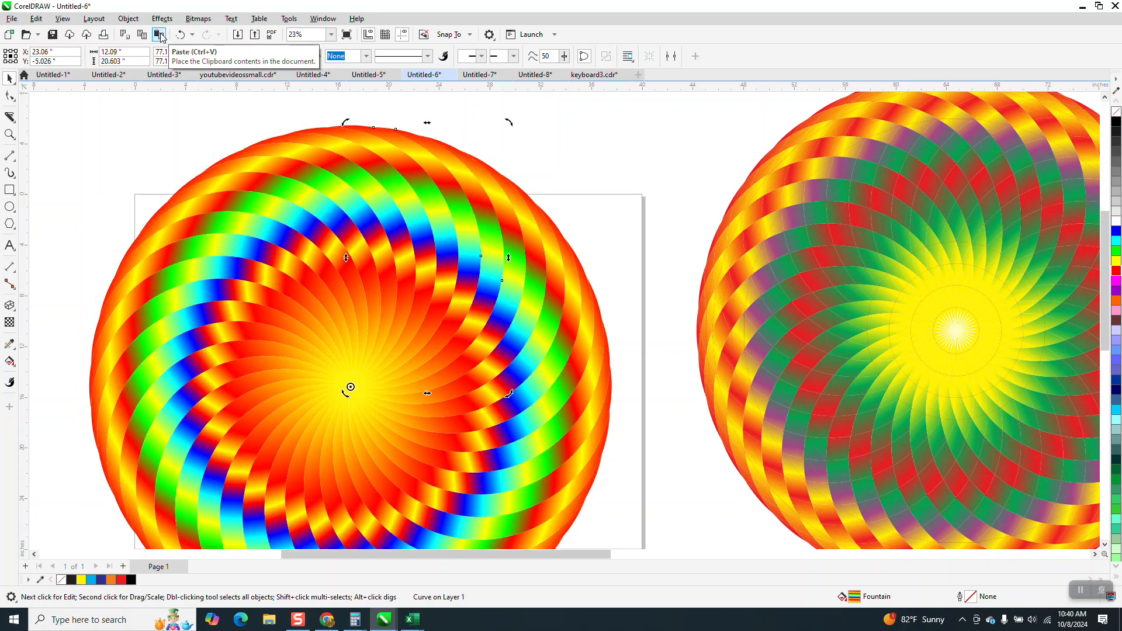
- Examine the finished rainbow spiral mandala up close and in overview
scroll(370, 319, down, 3)
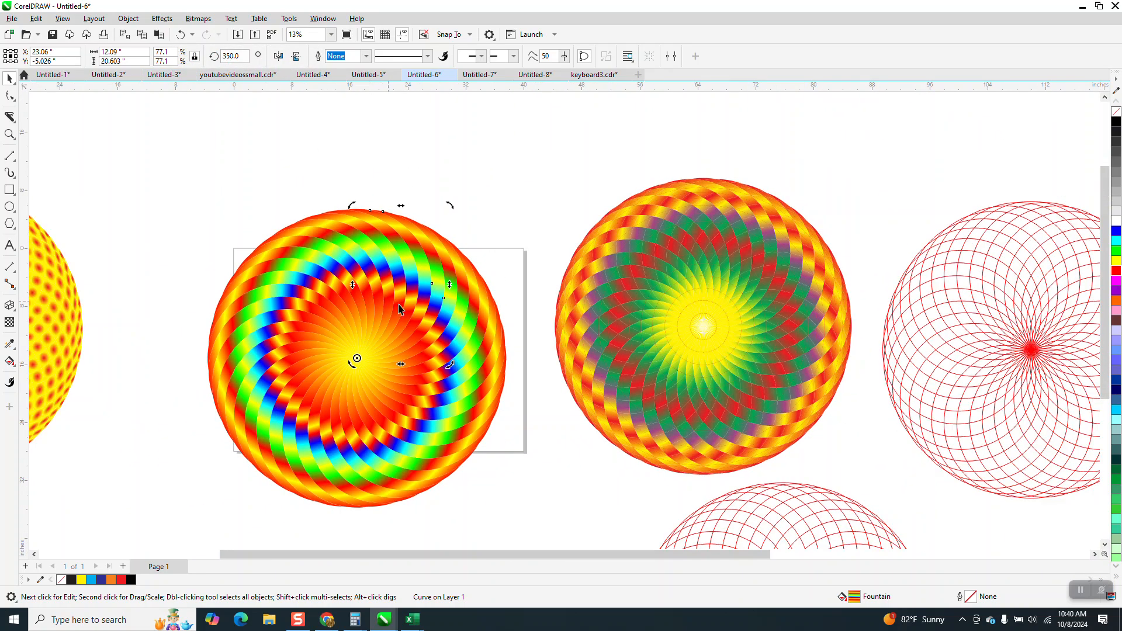
scroll(497, 283, down, 1)
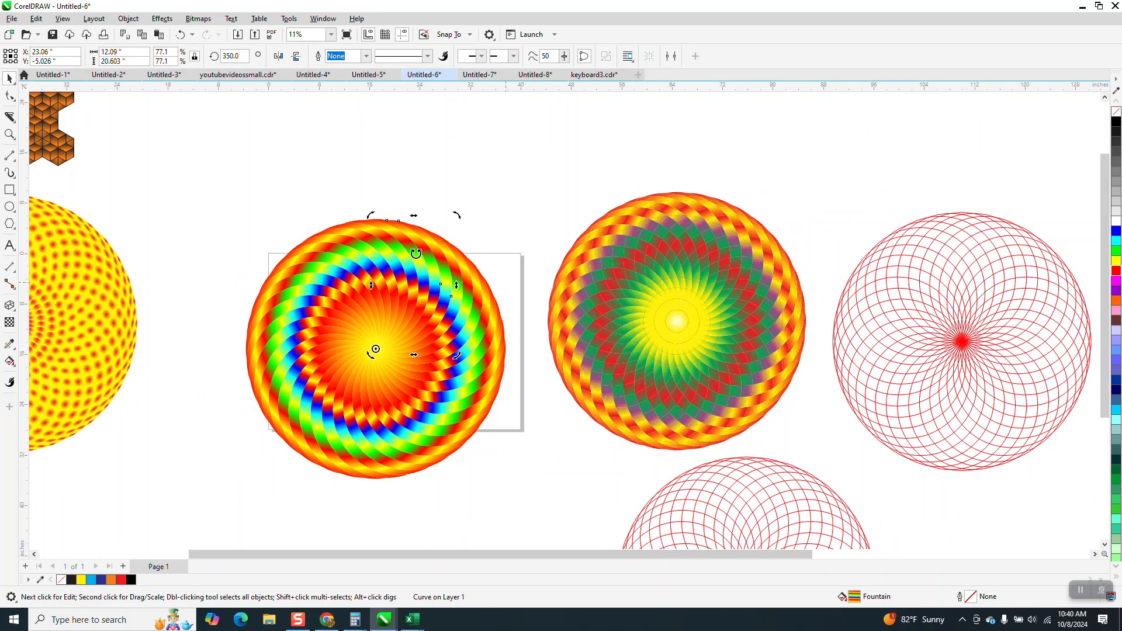
click(9, 134)
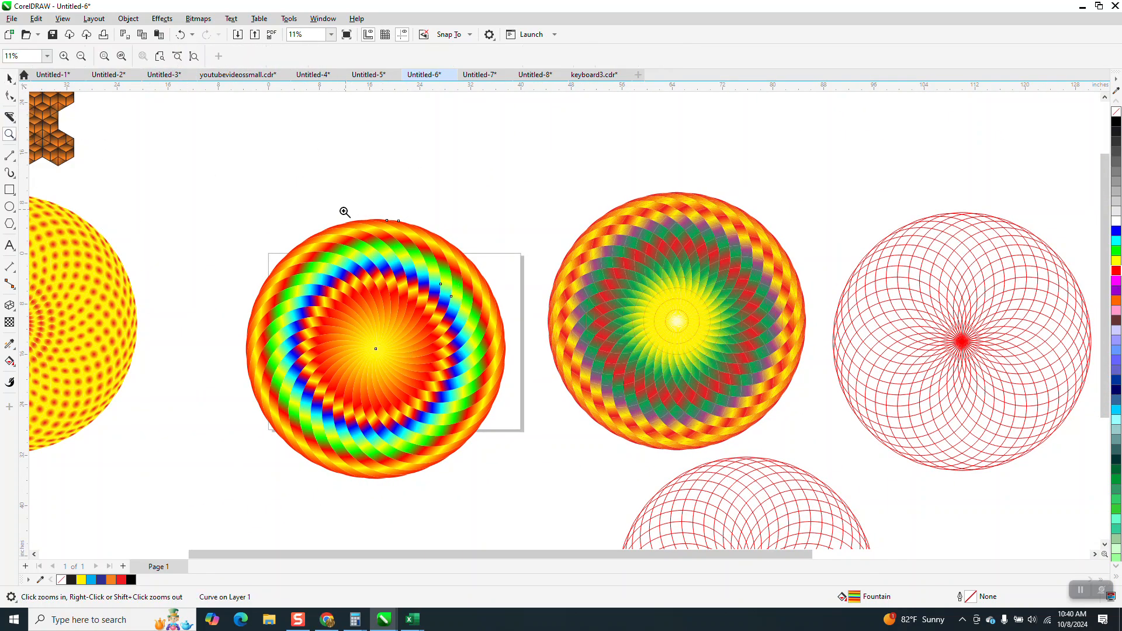
drag(344, 212, 482, 278)
scroll(514, 249, down, 5)
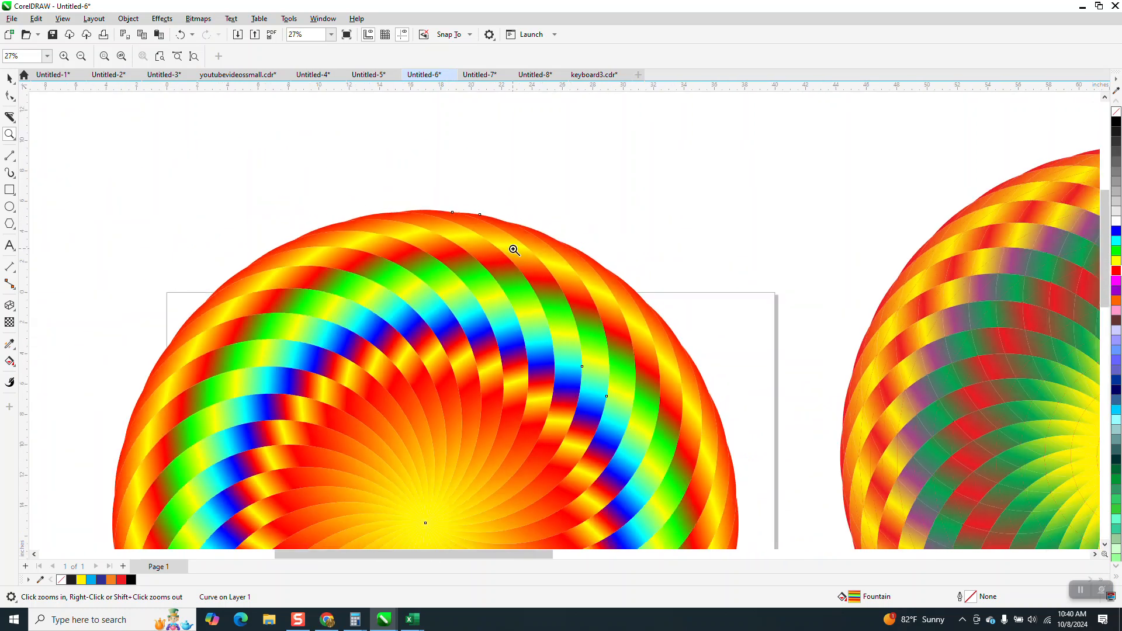
scroll(509, 246, down, 1)
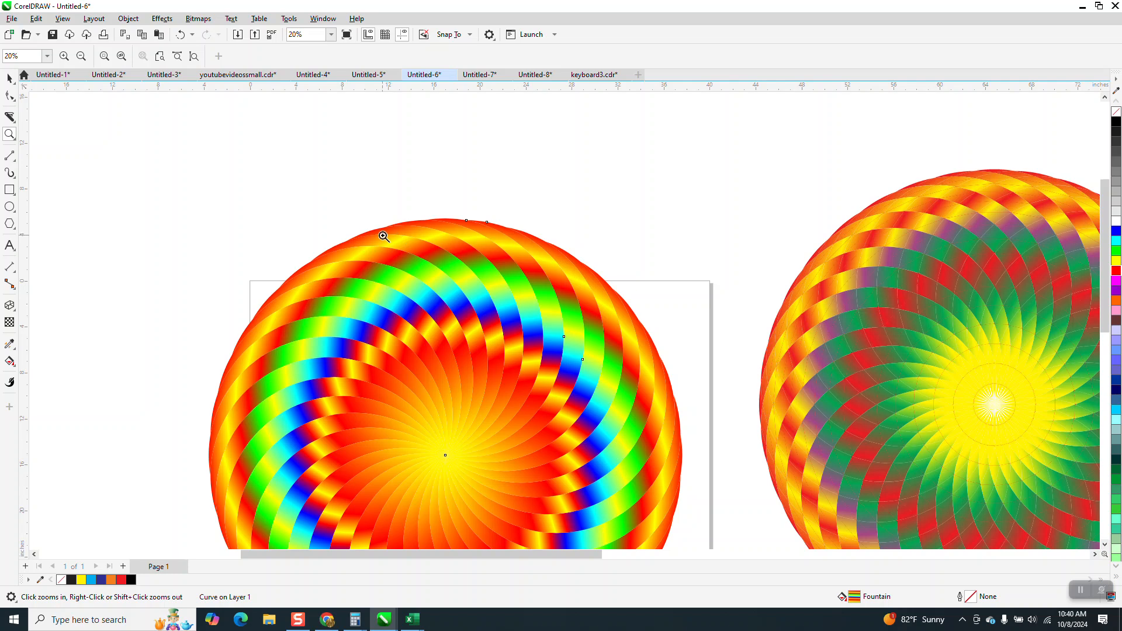
scroll(495, 329, down, 1)
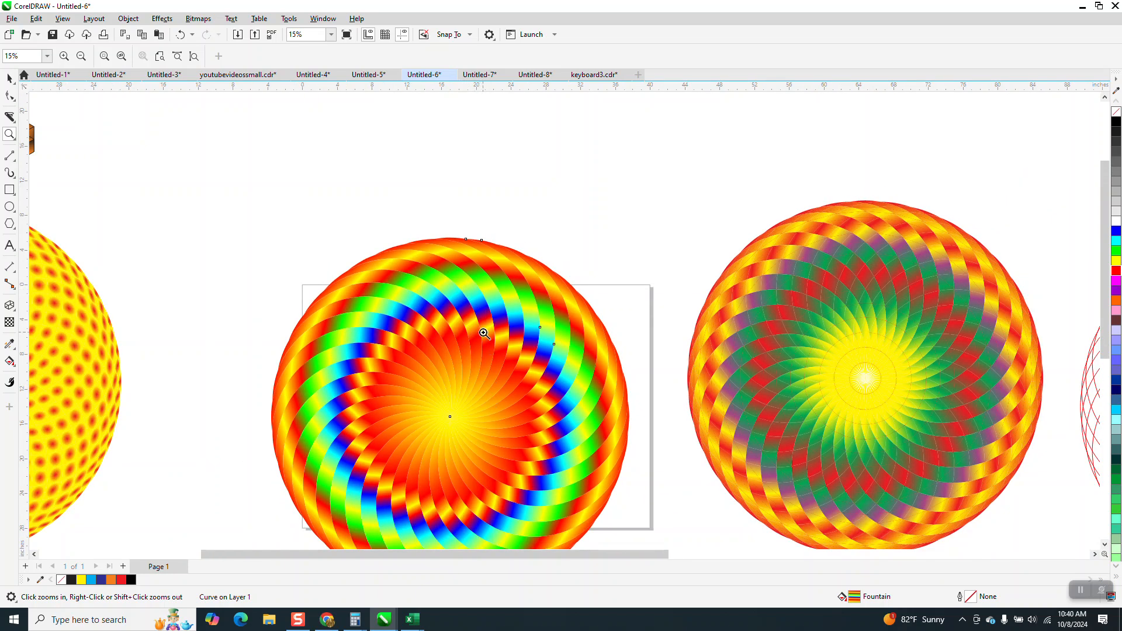
scroll(448, 268, down, 1)
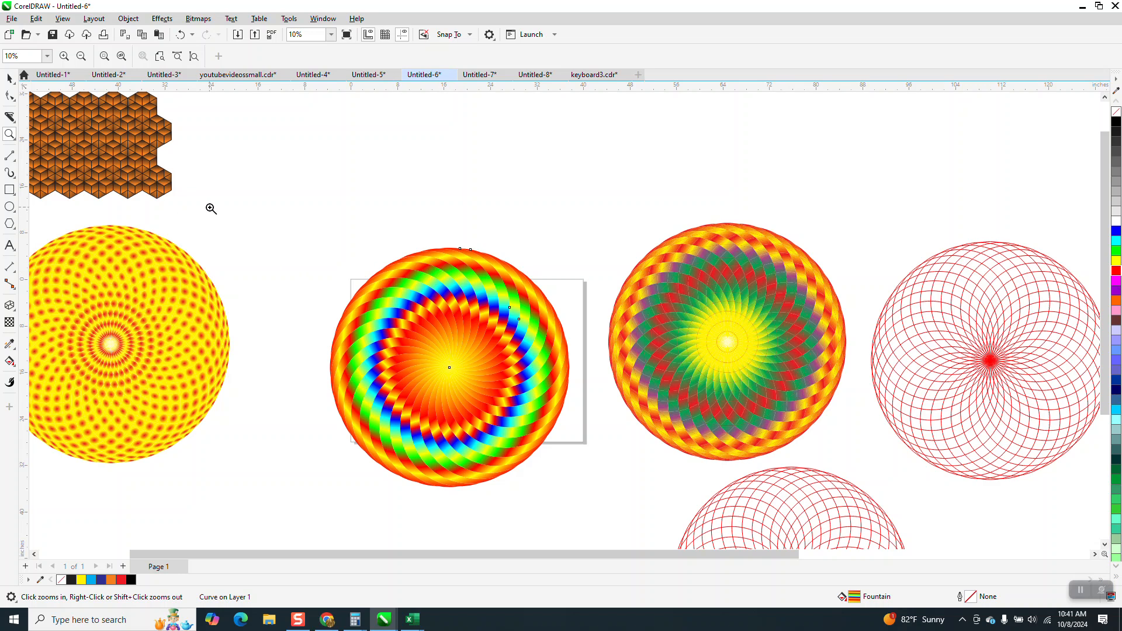
drag(241, 215, 647, 468)
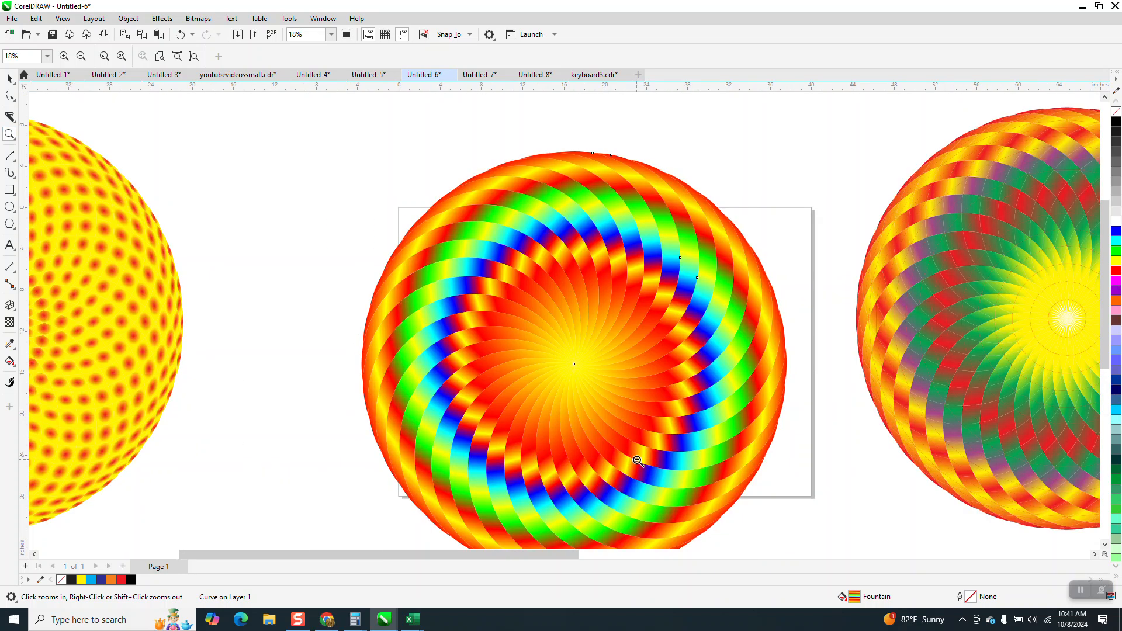